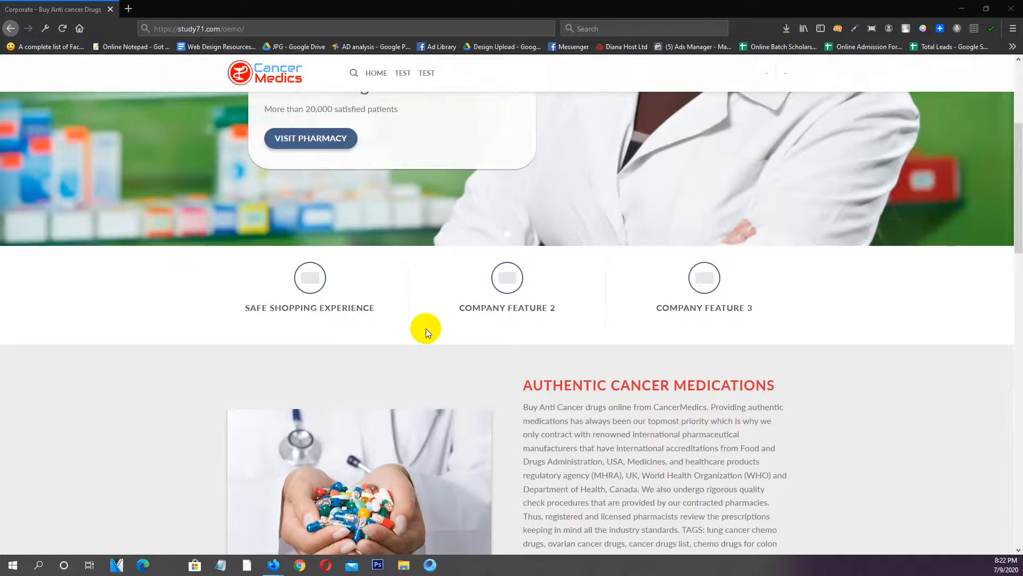
Look over the demo site's homepage from the pharmacy banner to the Latest News section
{"action": "scroll", "coordinate": [427, 329], "scroll_direction": "up", "scroll_amount": 3}
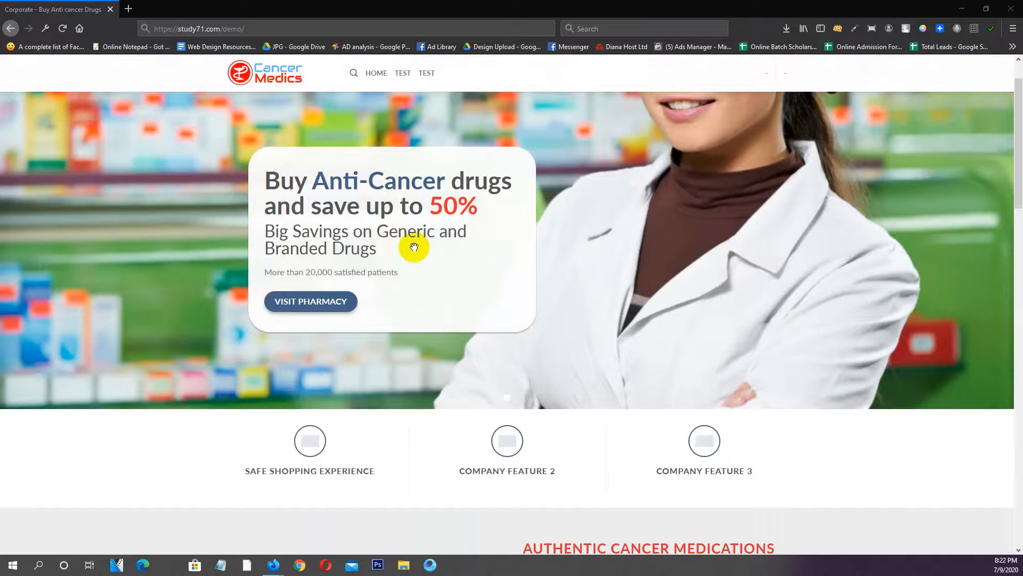
{"action": "scroll", "coordinate": [412, 245], "scroll_direction": "up", "scroll_amount": 1}
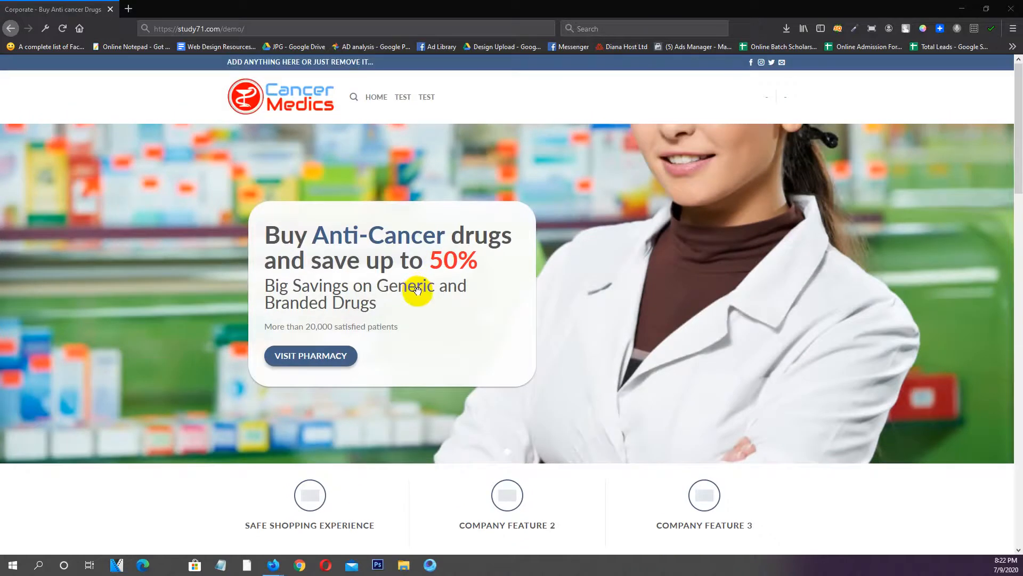
{"action": "scroll", "coordinate": [418, 290], "scroll_direction": "down", "scroll_amount": 10}
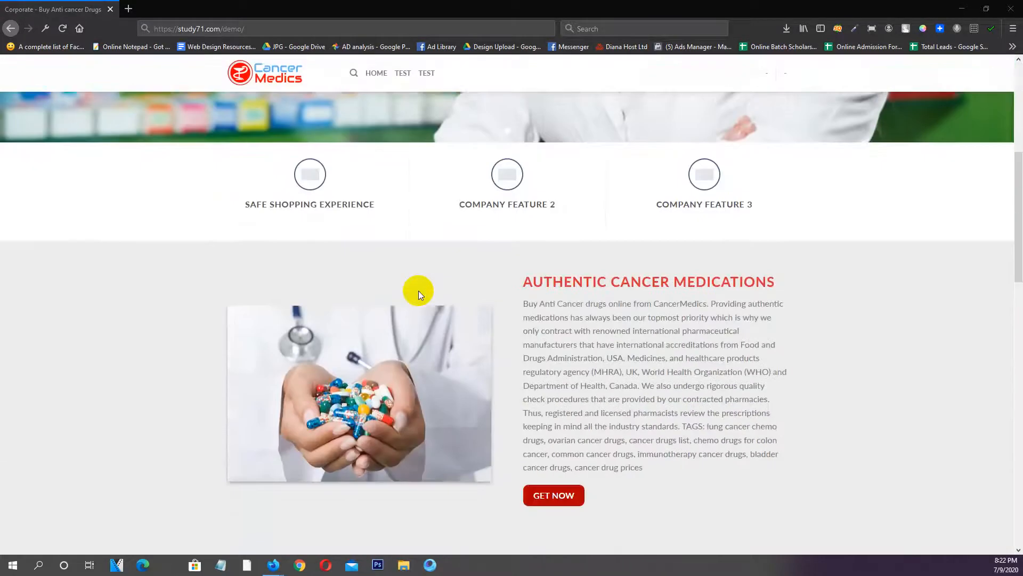
{"action": "scroll", "coordinate": [418, 290], "scroll_direction": "down", "scroll_amount": 10}
{"action": "scroll", "coordinate": [389, 314], "scroll_direction": "up", "scroll_amount": 11}
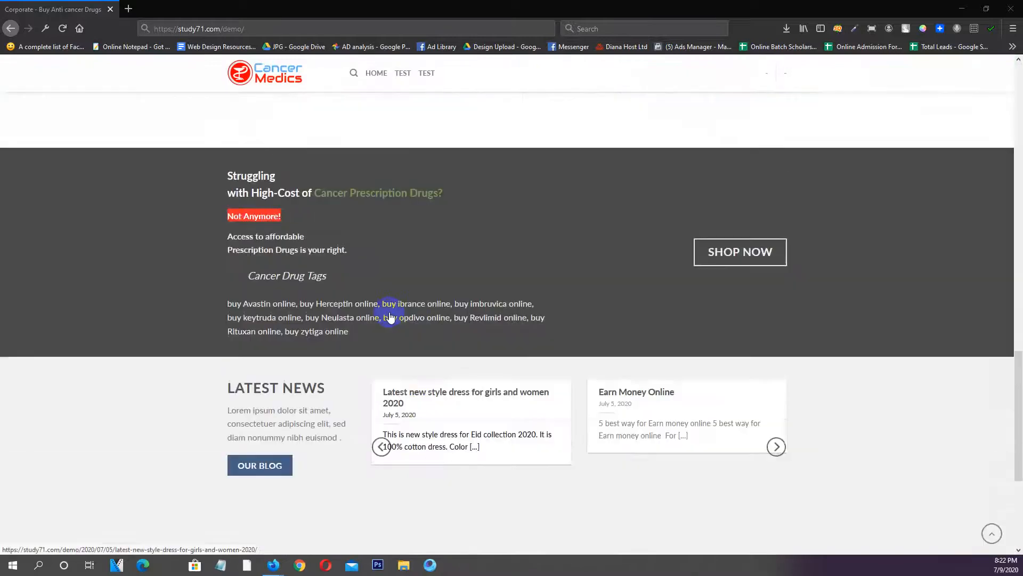
{"action": "scroll", "coordinate": [389, 315], "scroll_direction": "up", "scroll_amount": 10}
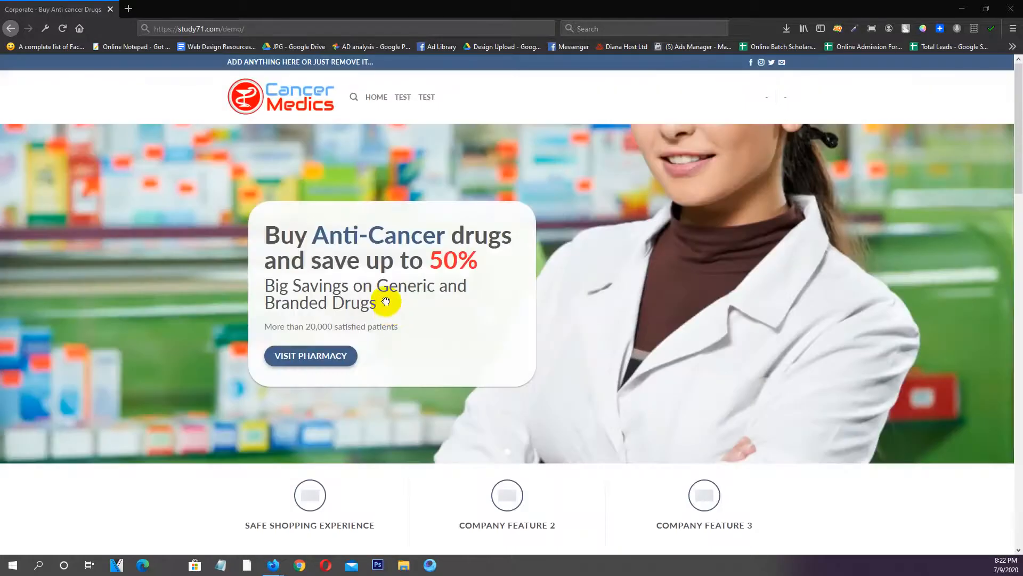
Open the demo site's WordPress admin login at study71.com/demo/wp-admin/
{"action": "left_click", "coordinate": [281, 28]}
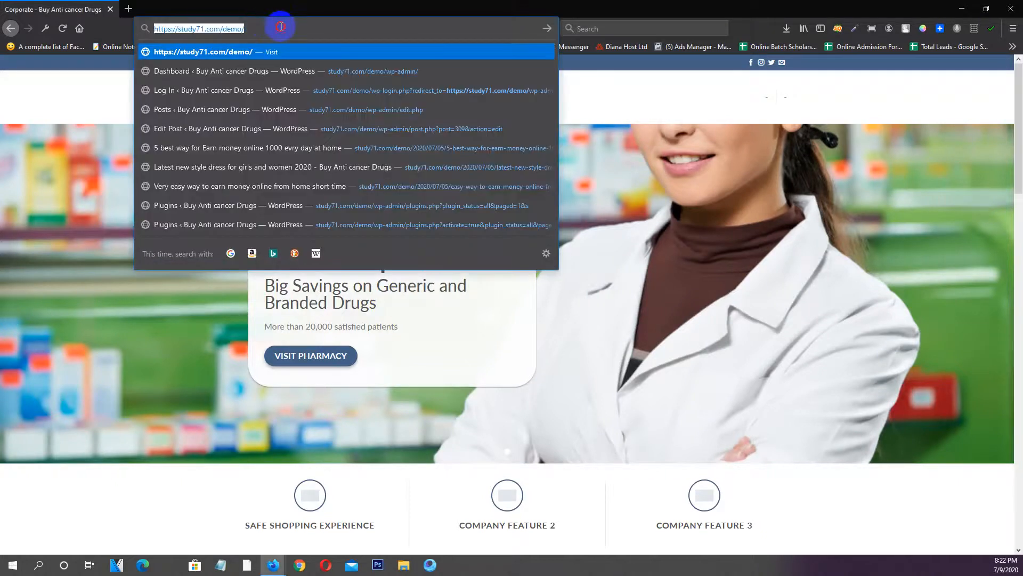
{"action": "left_click", "coordinate": [281, 27]}
{"action": "type", "text": "wp-admin/"}
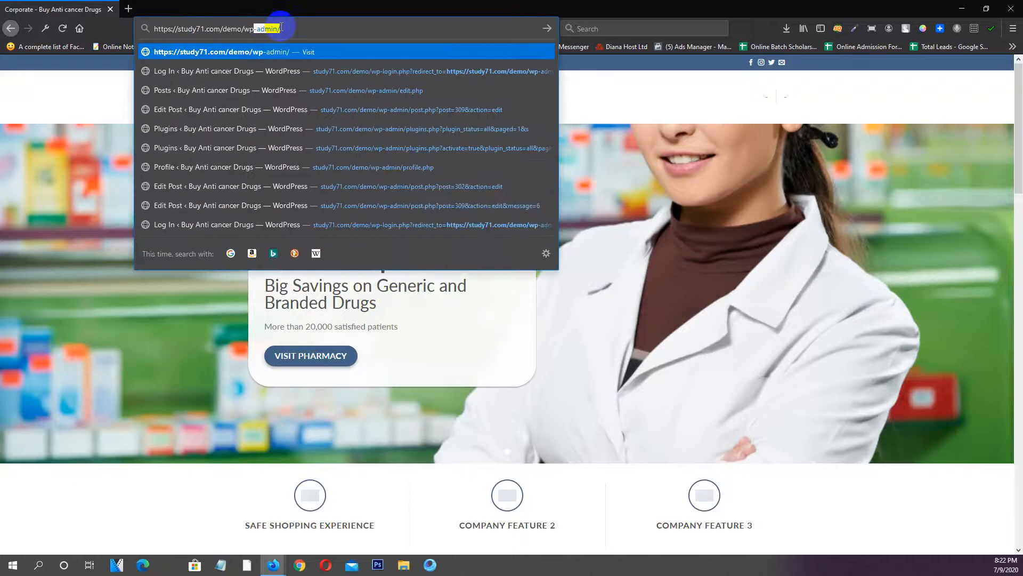
{"action": "key", "text": "Return"}
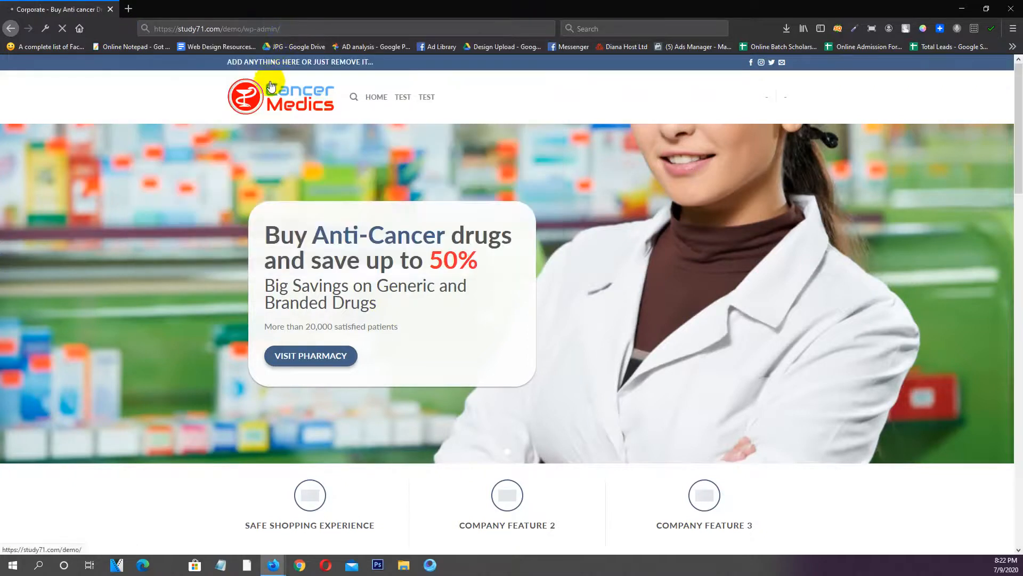
Copy the full wp-admin address from the browser and paste it into Notepad
{"action": "left_click", "coordinate": [263, 29]}
{"action": "key", "text": "ctrl+c"}
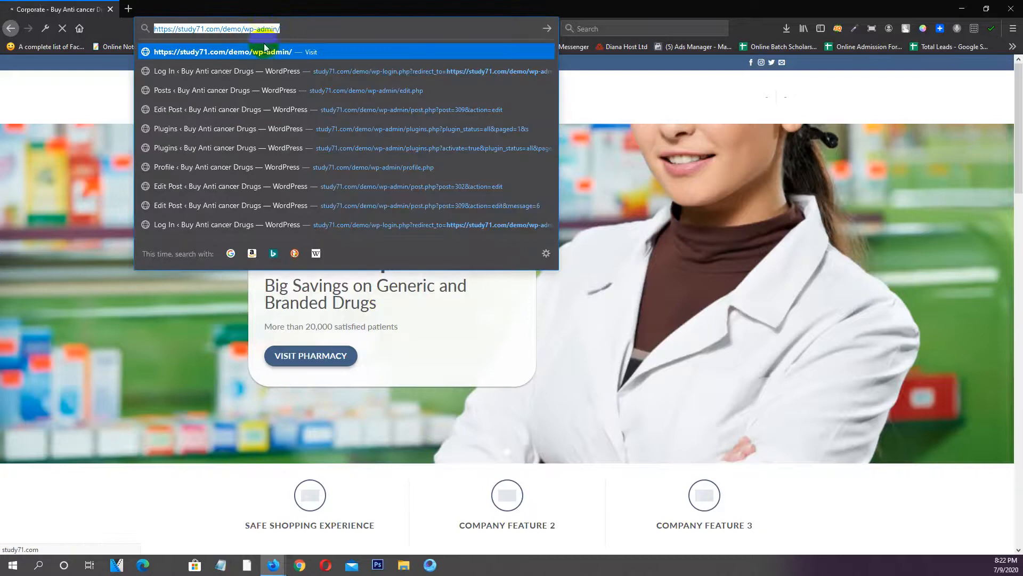
{"action": "left_click", "coordinate": [221, 564]}
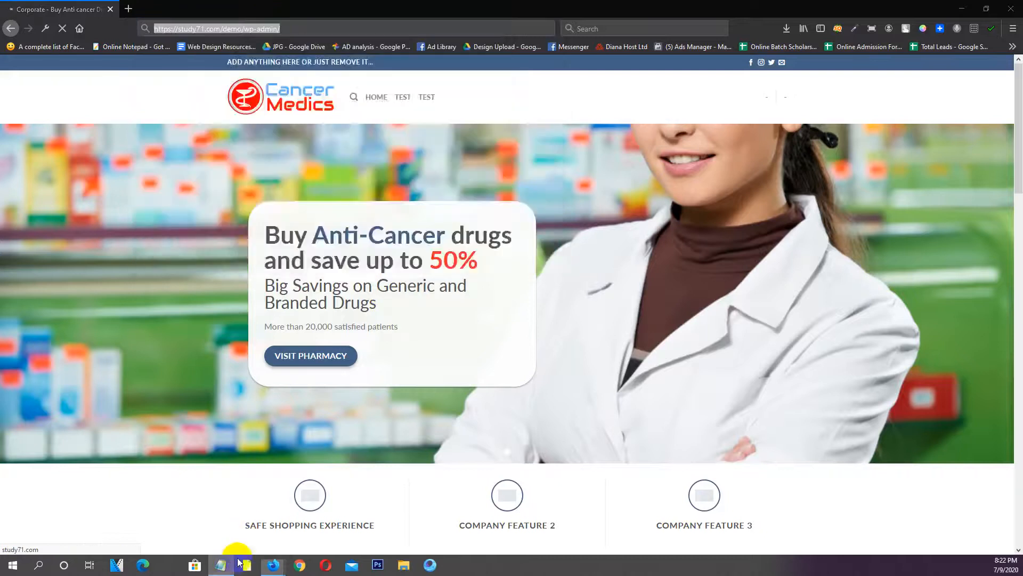
{"action": "key", "text": "ctrl+v"}
{"action": "left_click_drag", "start_coordinate": [369, 65], "coordinate": [0, 143]}
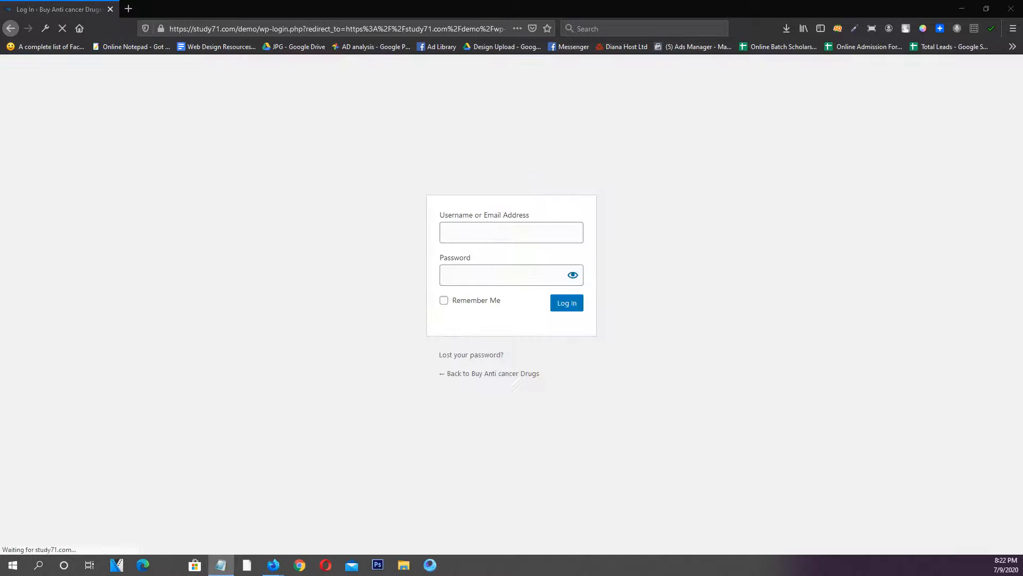
{"action": "key", "text": "alt+Tab"}
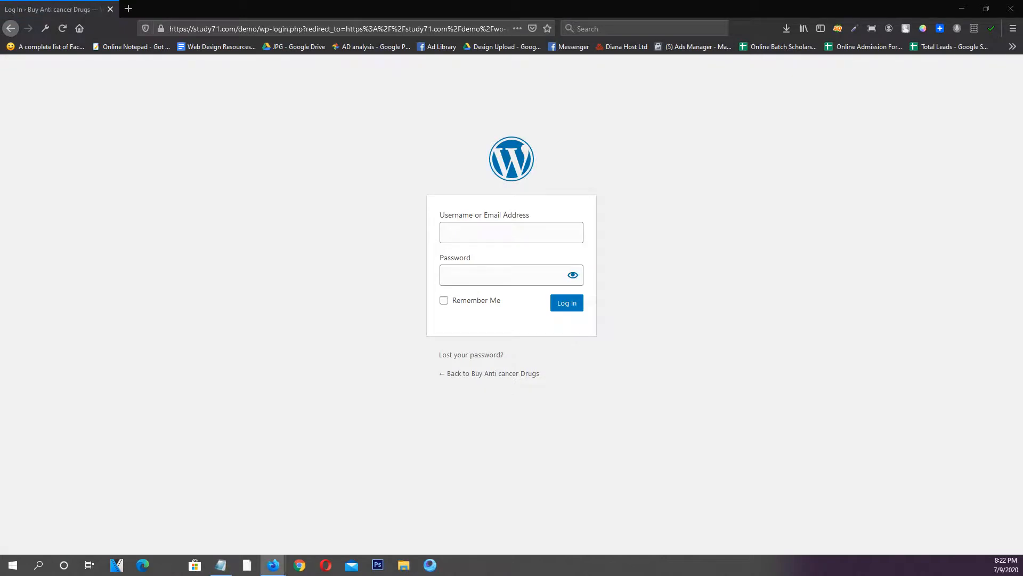
{"action": "key", "text": "alt+Tab"}
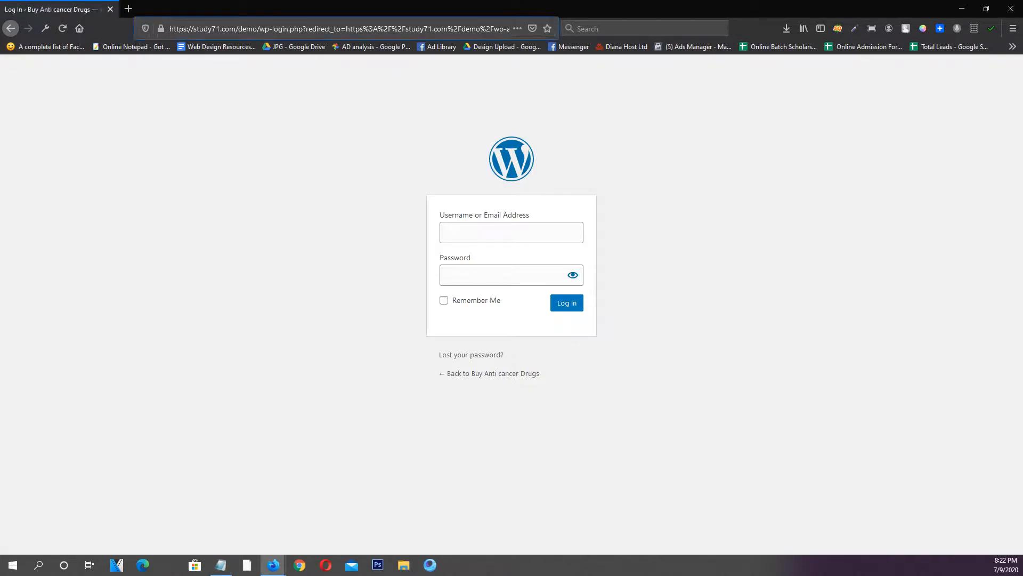
{"action": "key", "text": "alt+Tab"}
{"action": "key", "text": "alt+Tab"}
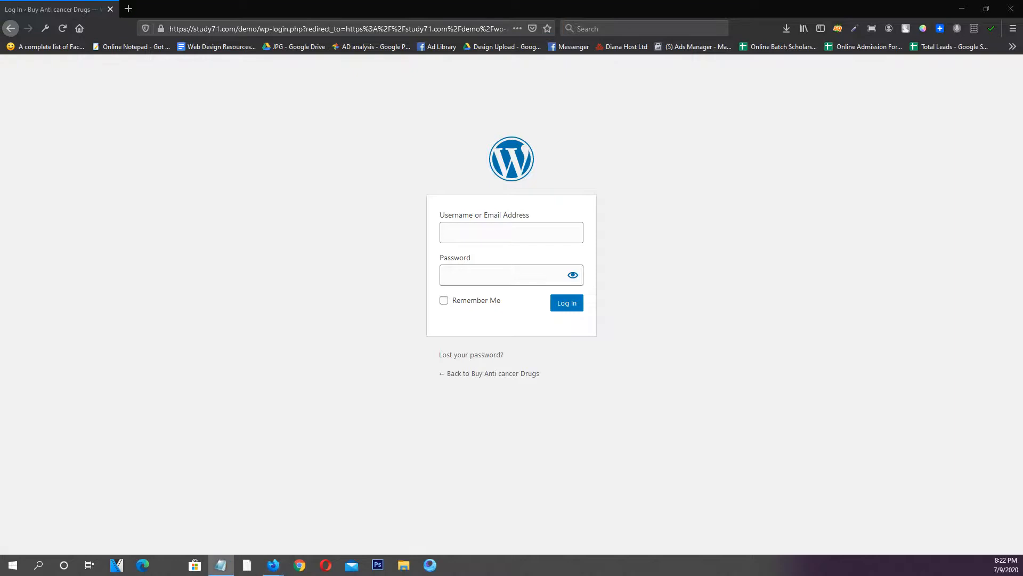
Fill in the username and password from the saved admin login dated 3/2/2020 and log in to WordPress
{"action": "left_click", "coordinate": [493, 239]}
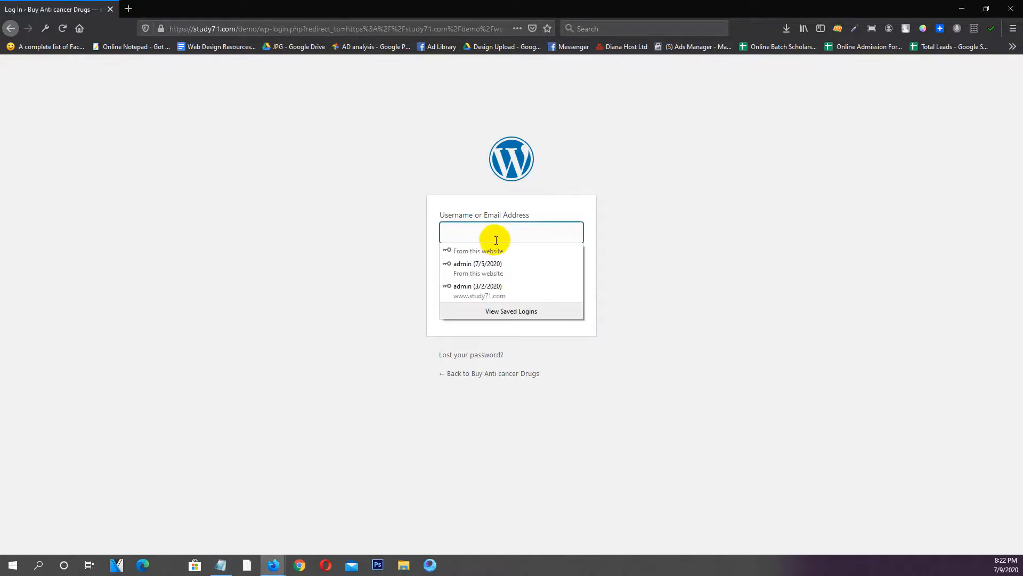
{"action": "left_click", "coordinate": [499, 286]}
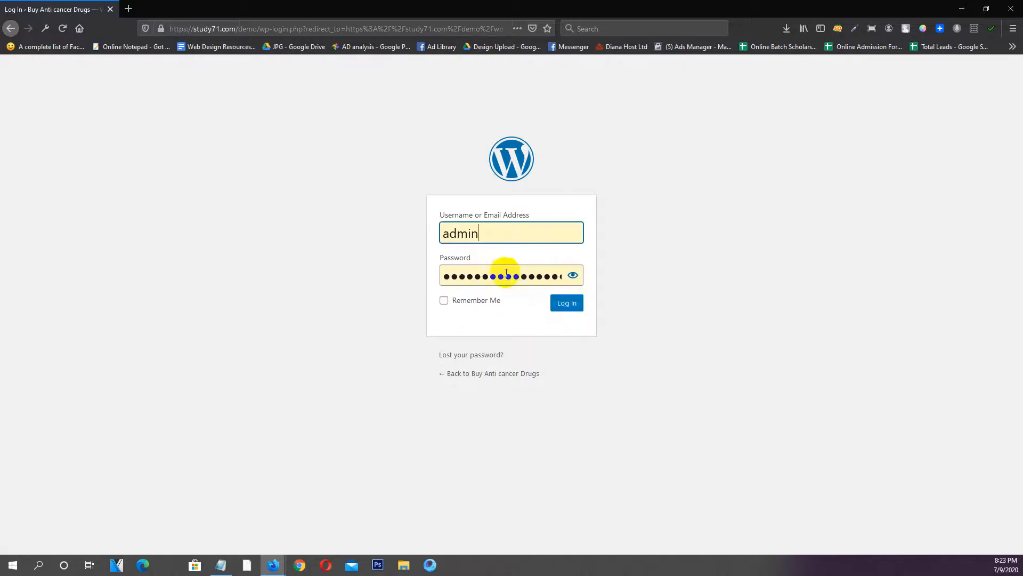
{"action": "left_click", "coordinate": [566, 303]}
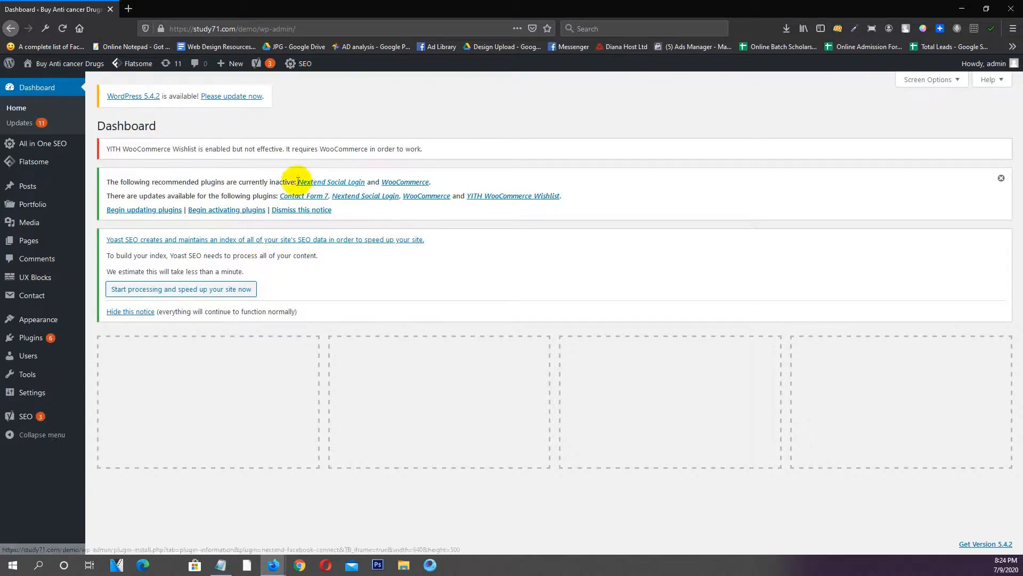
Go to the page for adding new plugins and search it for "yoast seo"
{"action": "mouse_move", "coordinate": [34, 224]}
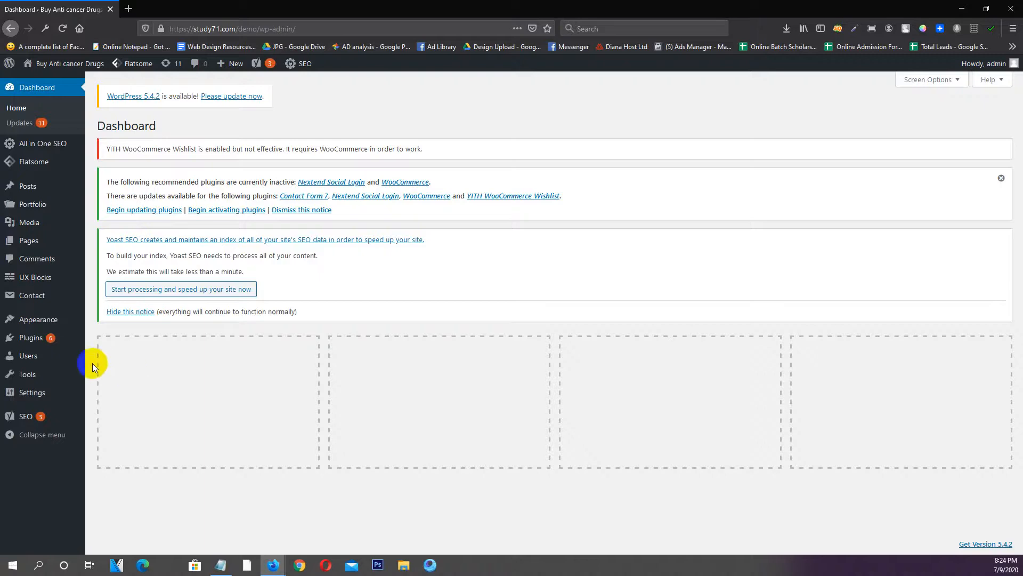
{"action": "mouse_move", "coordinate": [29, 338]}
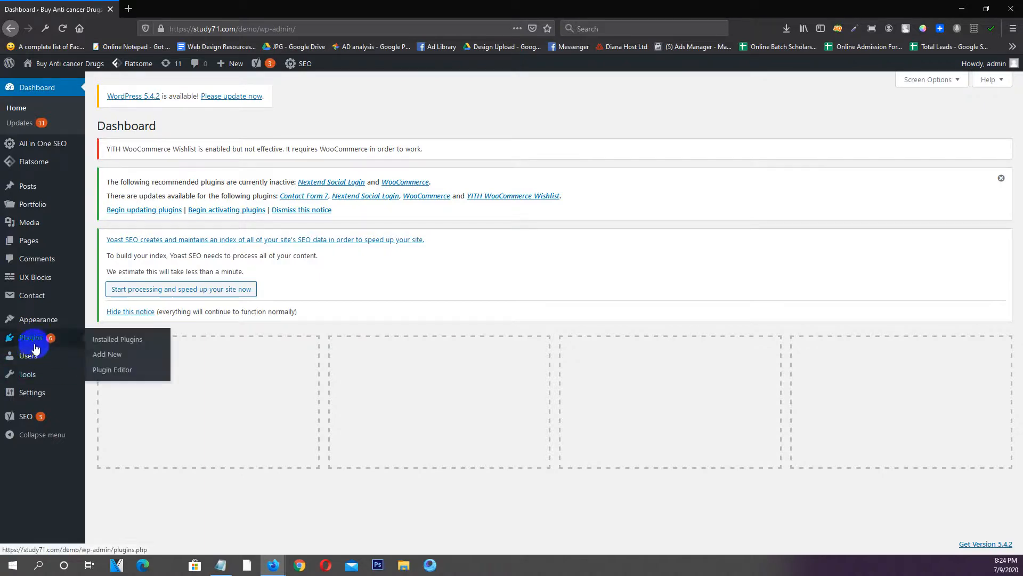
{"action": "left_click", "coordinate": [94, 354]}
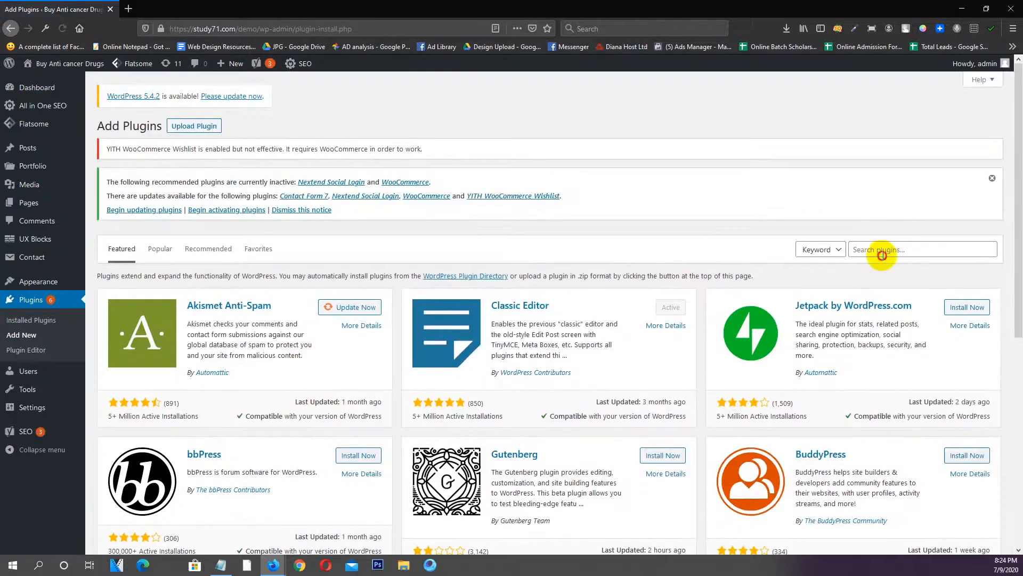
{"action": "left_click", "coordinate": [883, 255]}
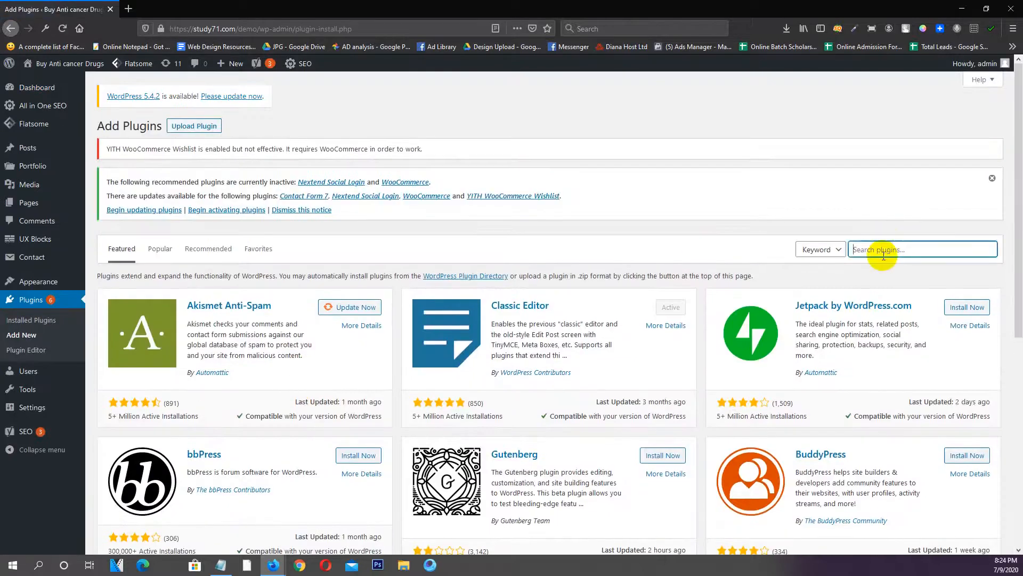
{"action": "type", "text": "yoast seo"}
{"action": "key", "text": "Return"}
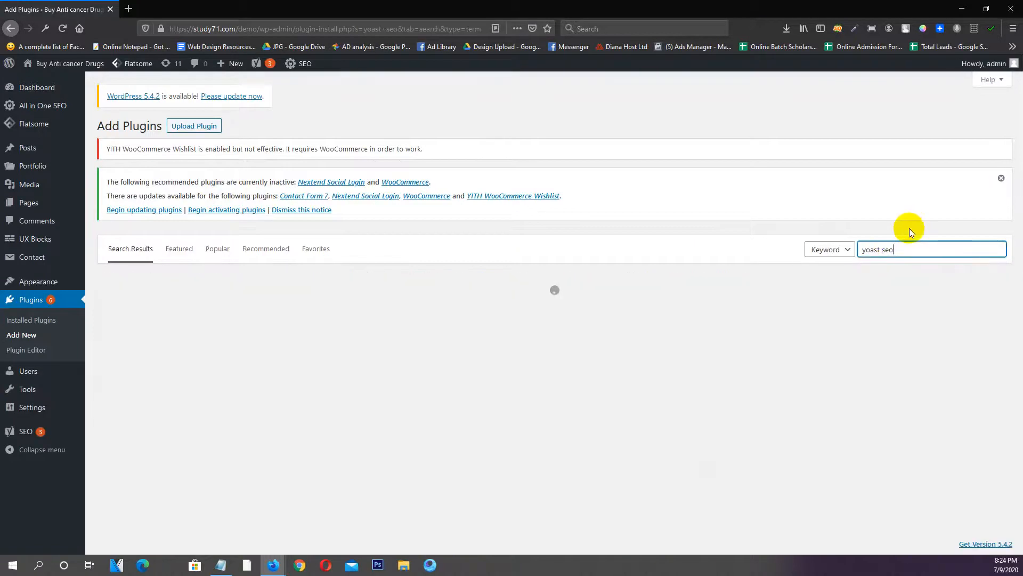
Update the Yoast SEO plugin by Team Yoast from the search results
{"action": "scroll", "coordinate": [291, 170], "scroll_direction": "down", "scroll_amount": 1}
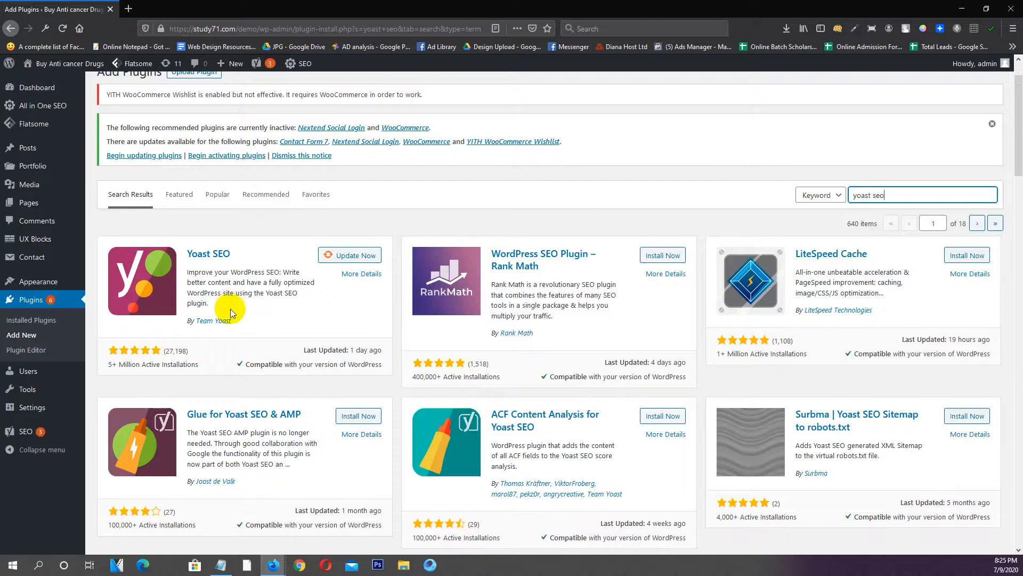
{"action": "left_click", "coordinate": [346, 256]}
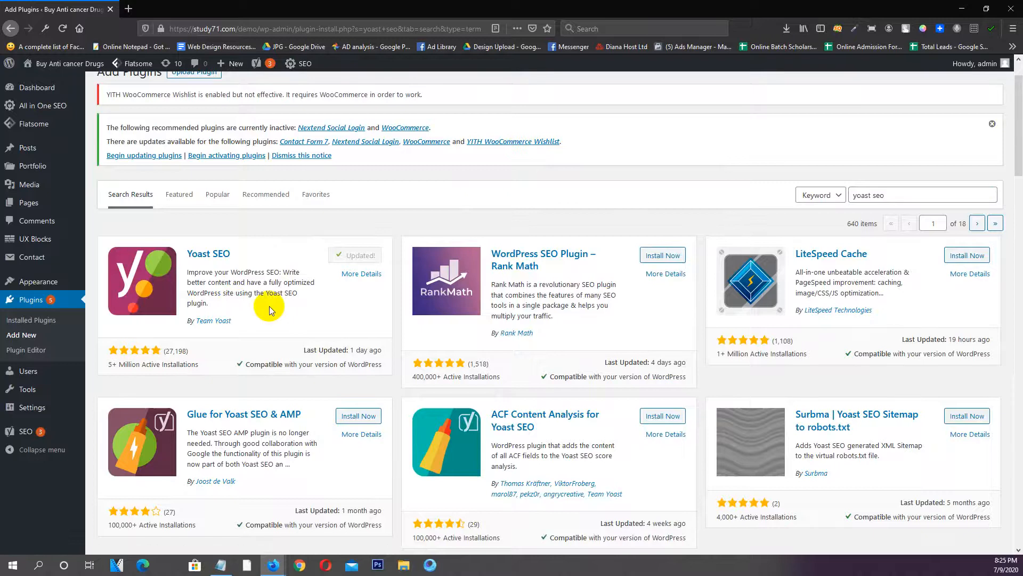
{"action": "scroll", "coordinate": [192, 278], "scroll_direction": "down", "scroll_amount": 2}
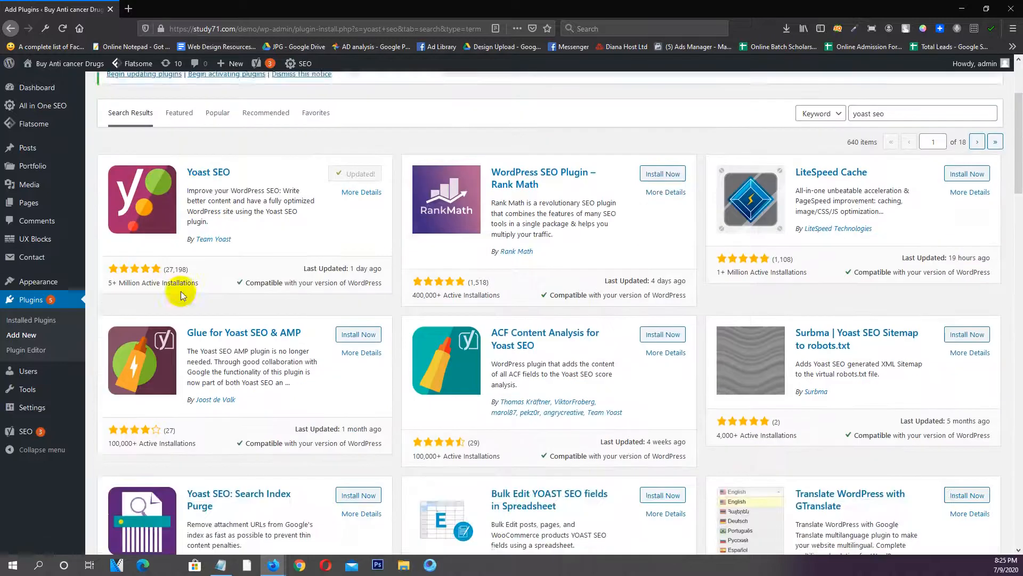
Start a new blog post in the WordPress admin
{"action": "mouse_move", "coordinate": [24, 433]}
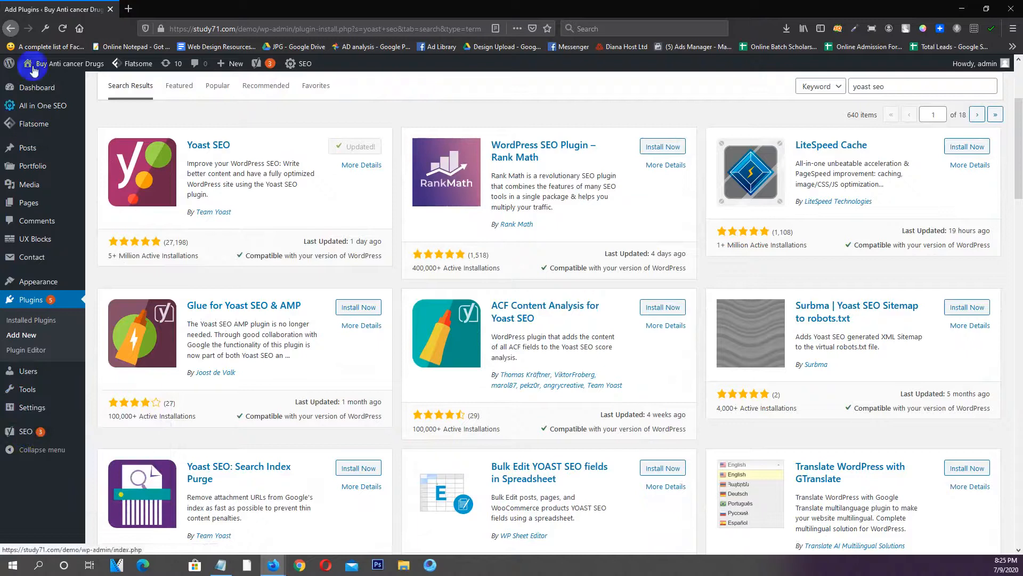
{"action": "scroll", "coordinate": [405, 316], "scroll_direction": "up", "scroll_amount": 3}
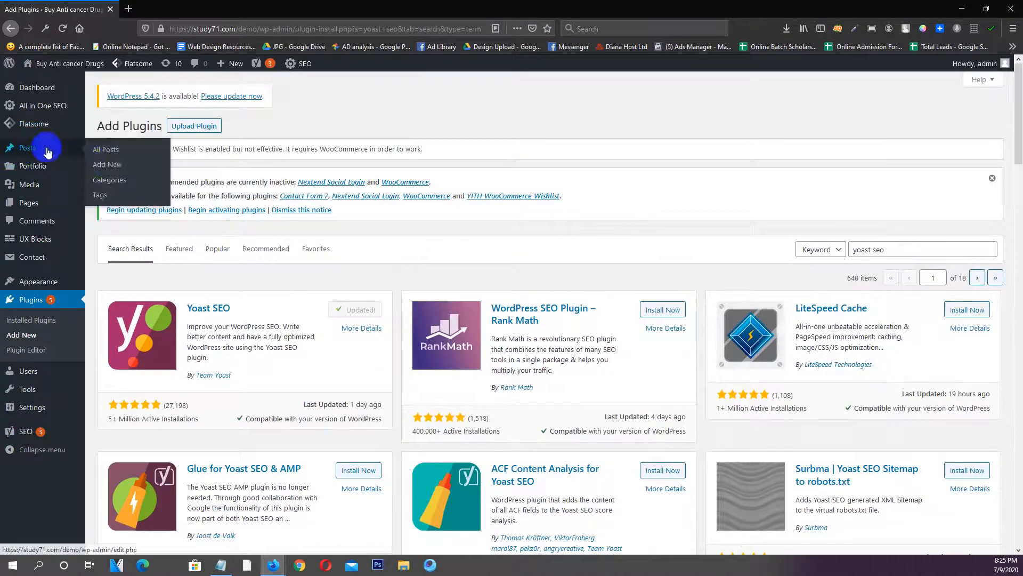
{"action": "left_click", "coordinate": [102, 166]}
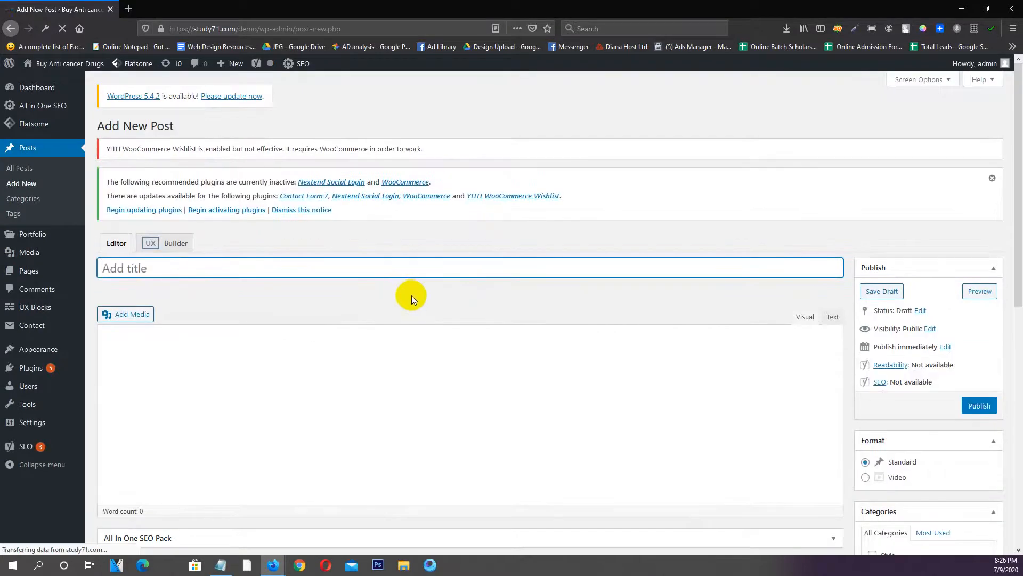
Examine the new post editor and its Yoast SEO section, including the focus keyphrase, Google preview and SEO analysis areas
{"action": "scroll", "coordinate": [347, 313], "scroll_direction": "down", "scroll_amount": 2}
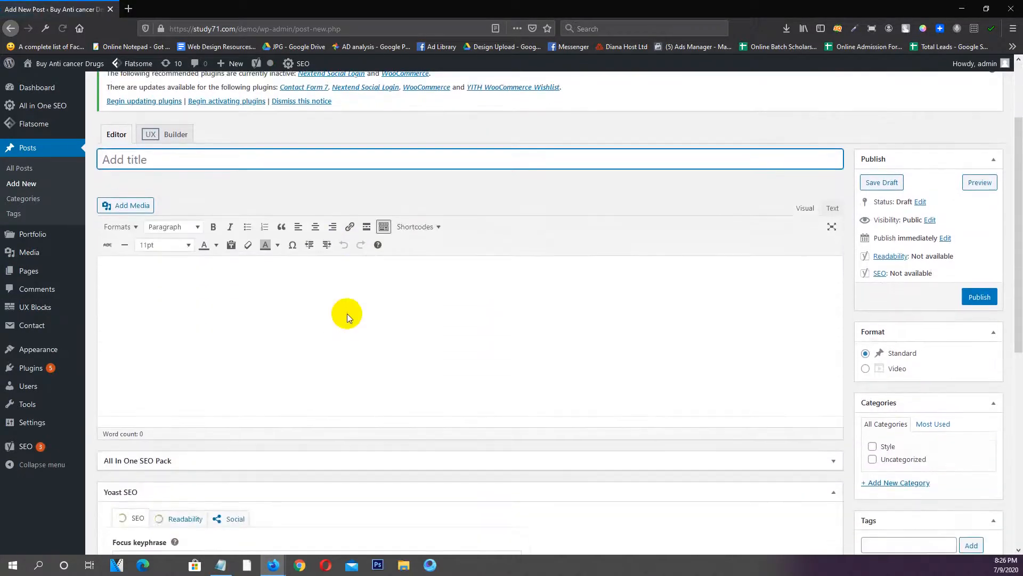
{"action": "scroll", "coordinate": [229, 308], "scroll_direction": "up", "scroll_amount": 2}
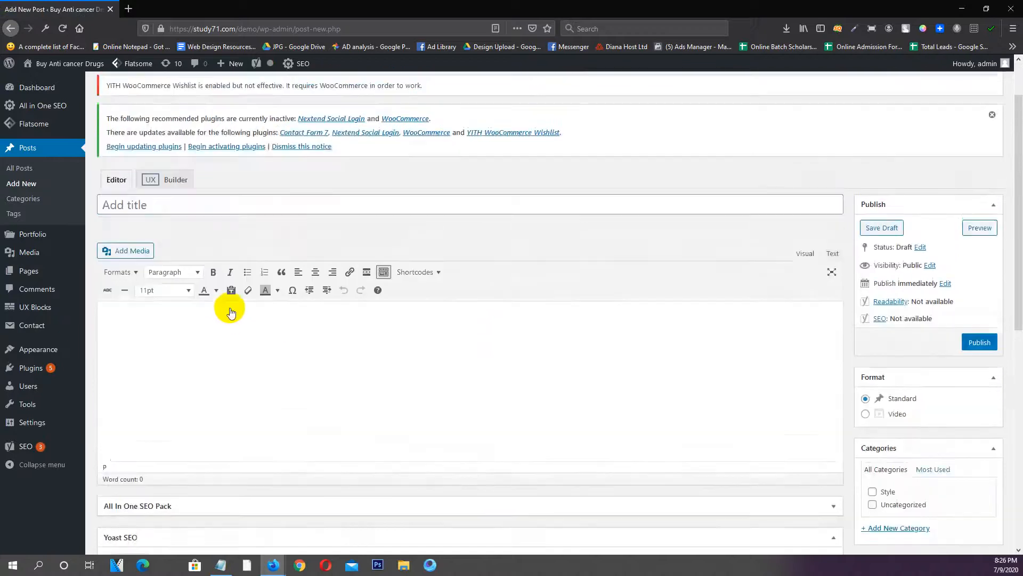
{"action": "scroll", "coordinate": [176, 320], "scroll_direction": "down", "scroll_amount": 1}
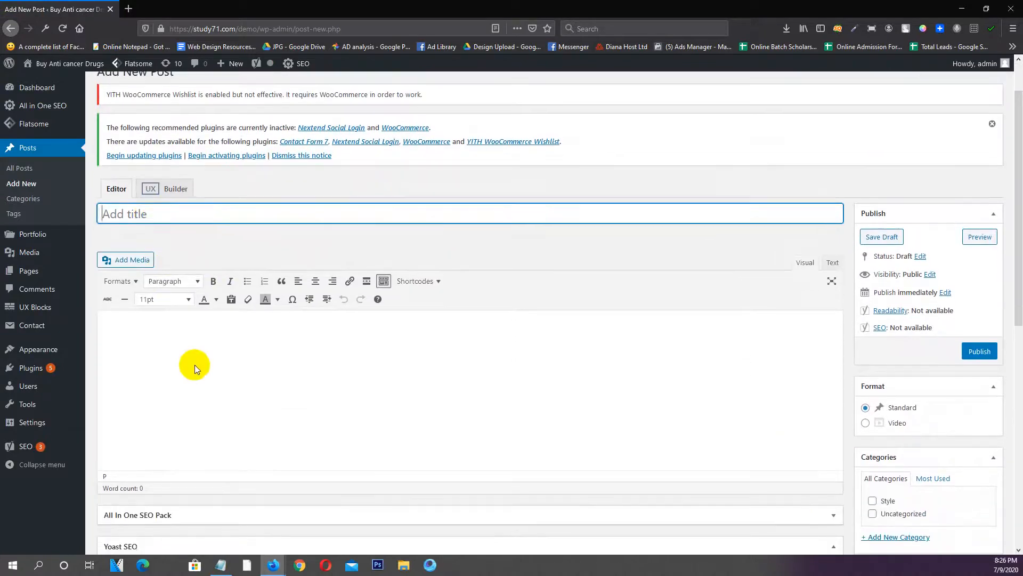
{"action": "left_click", "coordinate": [195, 365]}
{"action": "scroll", "coordinate": [198, 366], "scroll_direction": "down", "scroll_amount": 1}
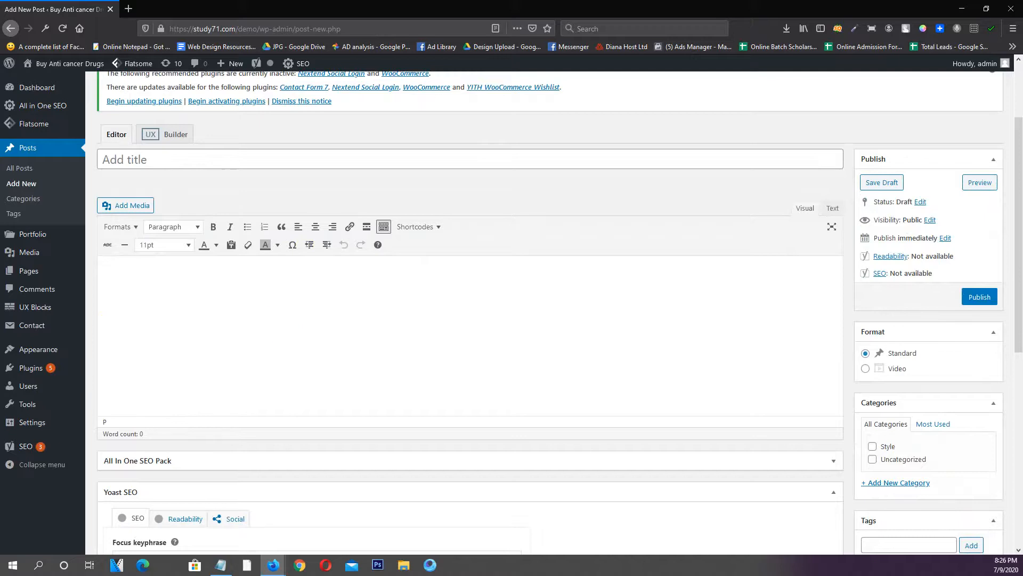
{"action": "scroll", "coordinate": [178, 303], "scroll_direction": "down", "scroll_amount": 1}
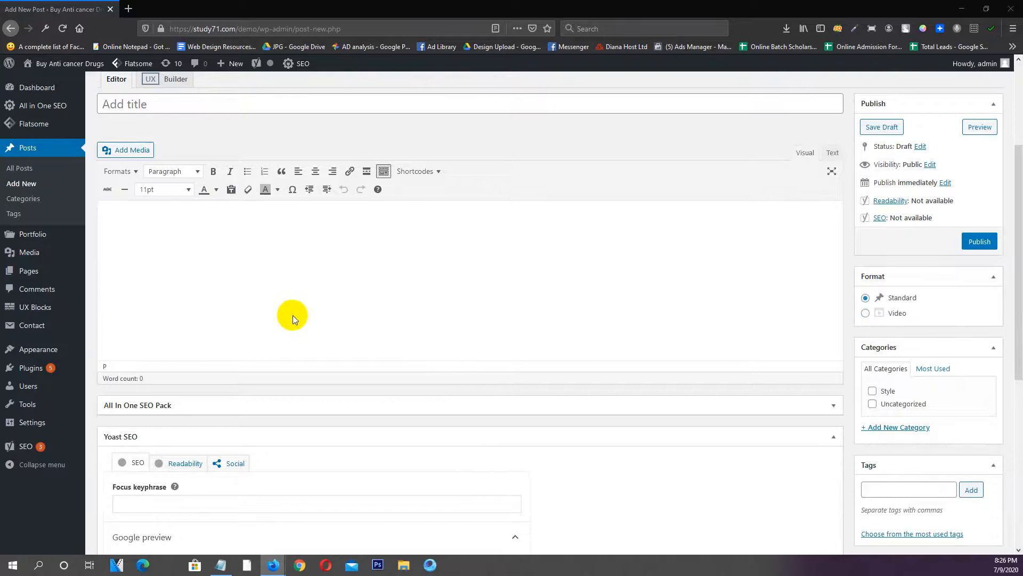
{"action": "scroll", "coordinate": [292, 315], "scroll_direction": "down", "scroll_amount": 3}
{"action": "scroll", "coordinate": [89, 361], "scroll_direction": "down", "scroll_amount": 2}
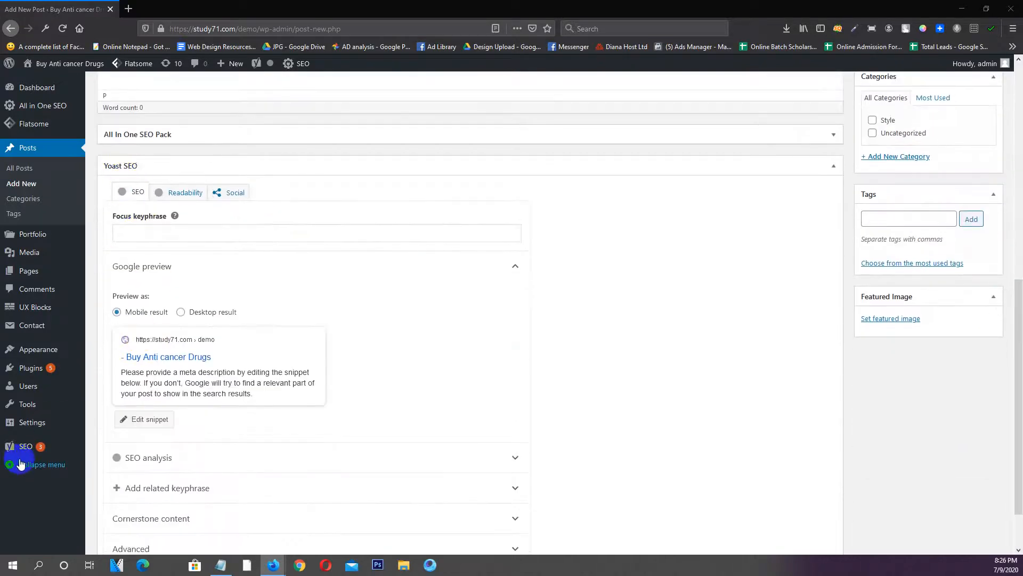
{"action": "scroll", "coordinate": [229, 259], "scroll_direction": "down", "scroll_amount": 1}
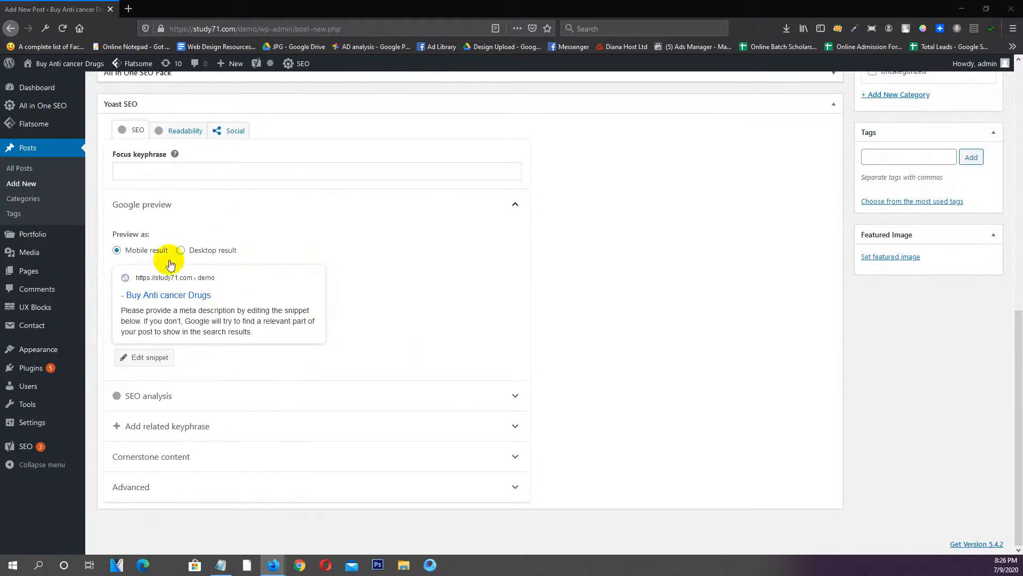
Review the post editor's title field and content area alongside the Yoast SEO focus keyphrase and Google preview
{"action": "scroll", "coordinate": [336, 299], "scroll_direction": "up", "scroll_amount": 3}
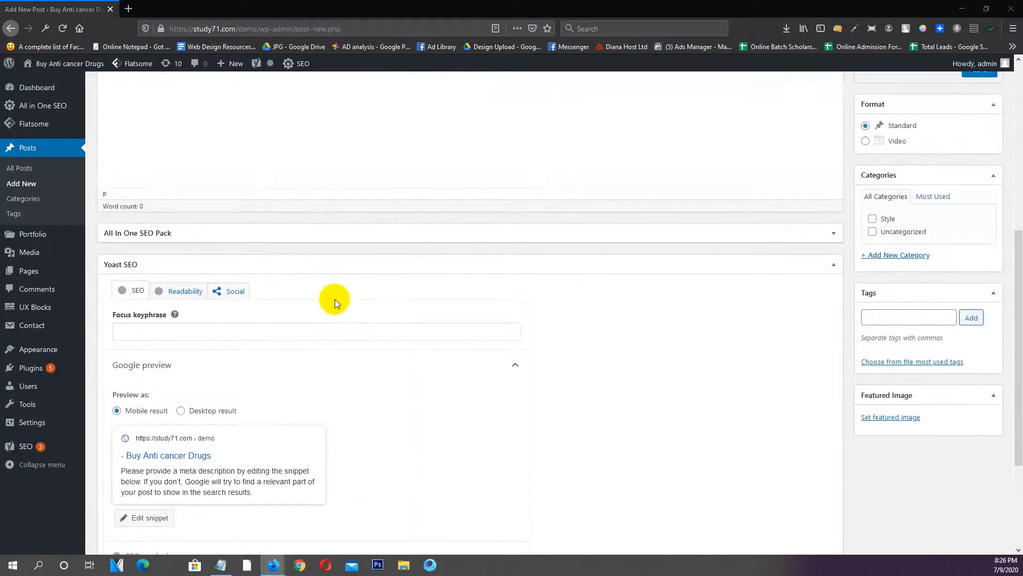
{"action": "scroll", "coordinate": [336, 300], "scroll_direction": "up", "scroll_amount": 4}
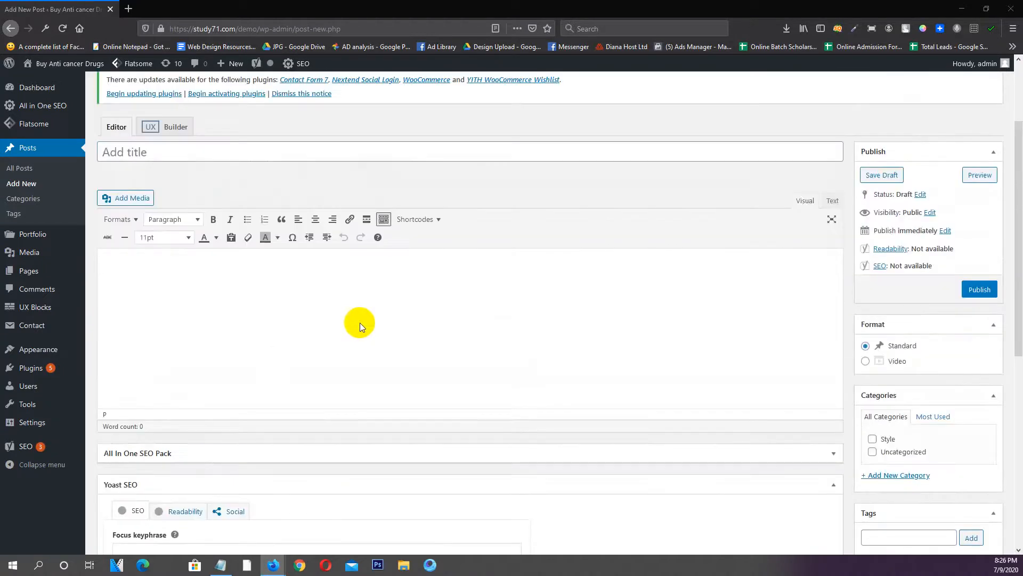
{"action": "scroll", "coordinate": [467, 315], "scroll_direction": "down", "scroll_amount": 1}
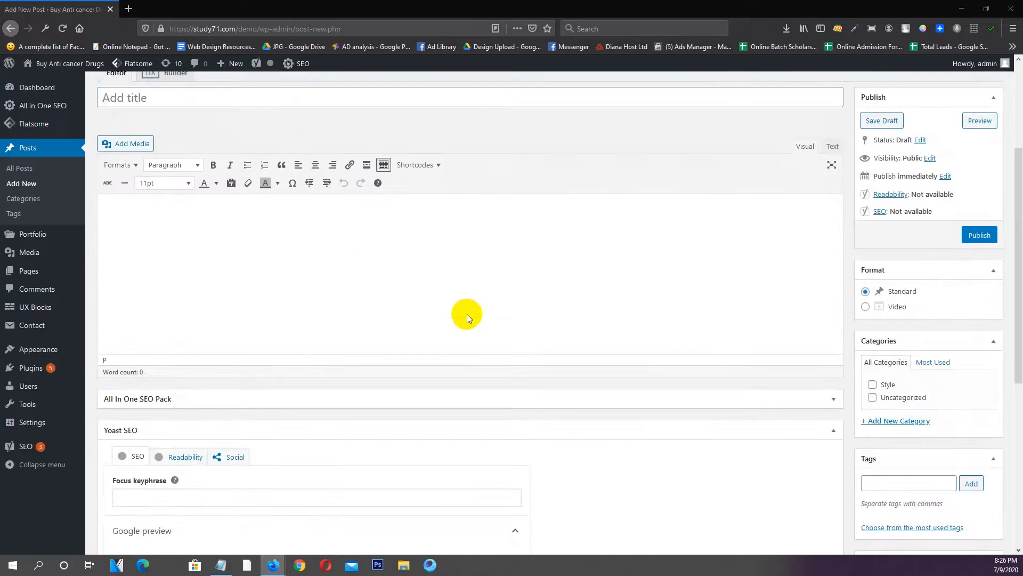
{"action": "scroll", "coordinate": [497, 352], "scroll_direction": "down", "scroll_amount": 2}
{"action": "scroll", "coordinate": [932, 451], "scroll_direction": "down", "scroll_amount": 1}
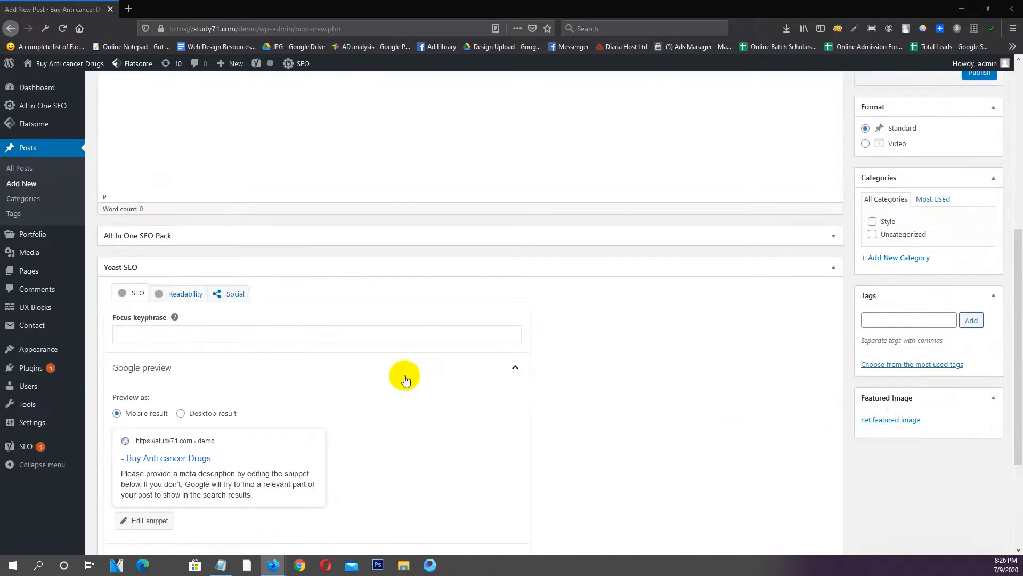
{"action": "scroll", "coordinate": [405, 372], "scroll_direction": "up", "scroll_amount": 3}
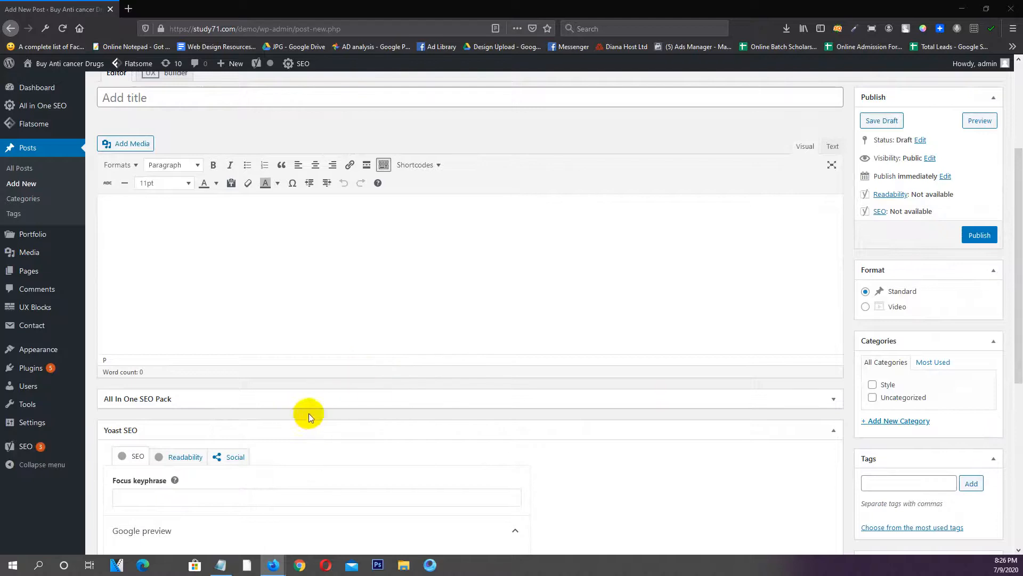
{"action": "scroll", "coordinate": [309, 413], "scroll_direction": "up", "scroll_amount": 2}
{"action": "scroll", "coordinate": [171, 244], "scroll_direction": "down", "scroll_amount": 4}
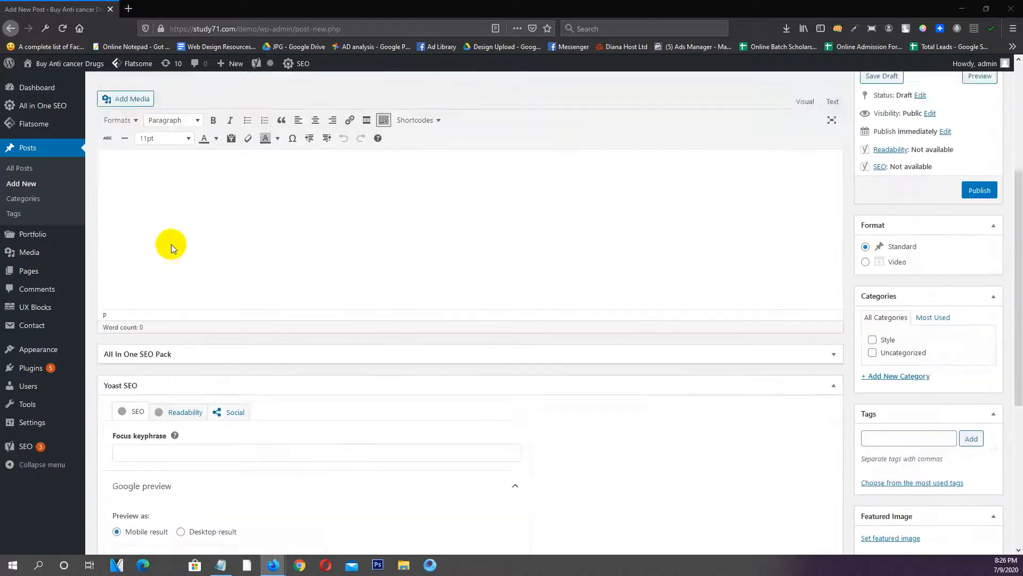
{"action": "scroll", "coordinate": [171, 244], "scroll_direction": "down", "scroll_amount": 1}
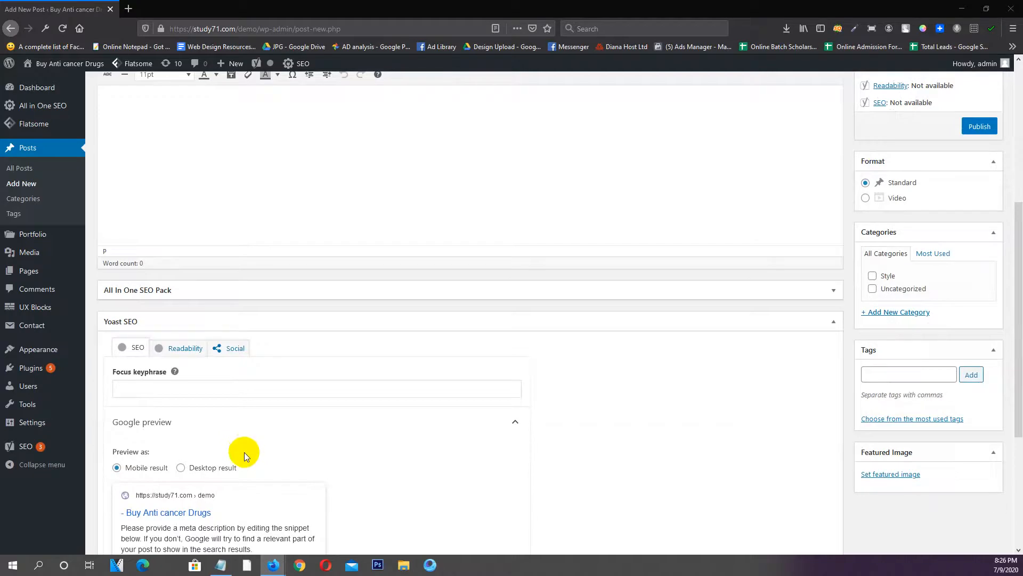
Search Google in a new browser tab for "best tour place in bangladesh"
{"action": "left_click", "coordinate": [128, 9]}
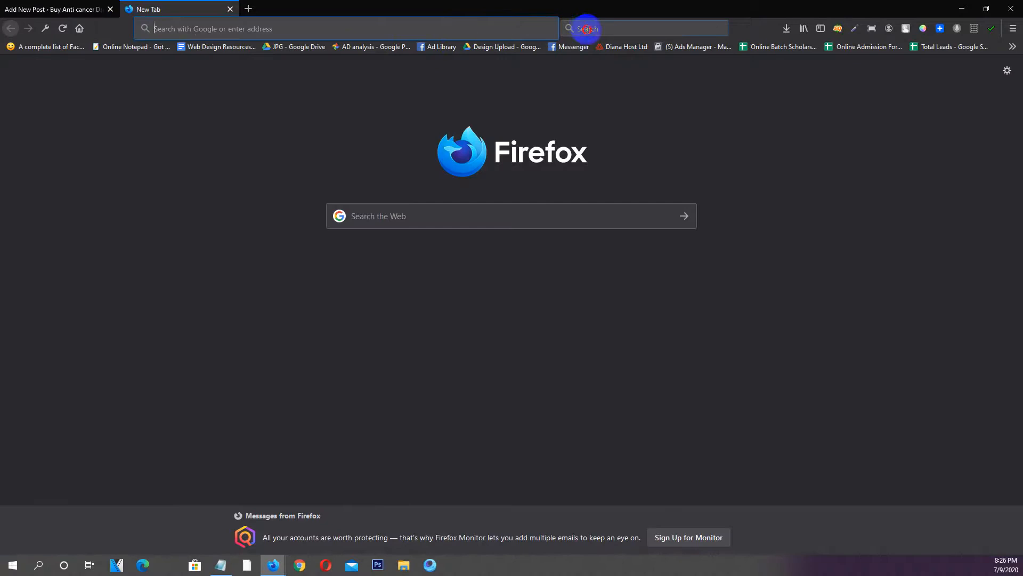
{"action": "left_click", "coordinate": [586, 29]}
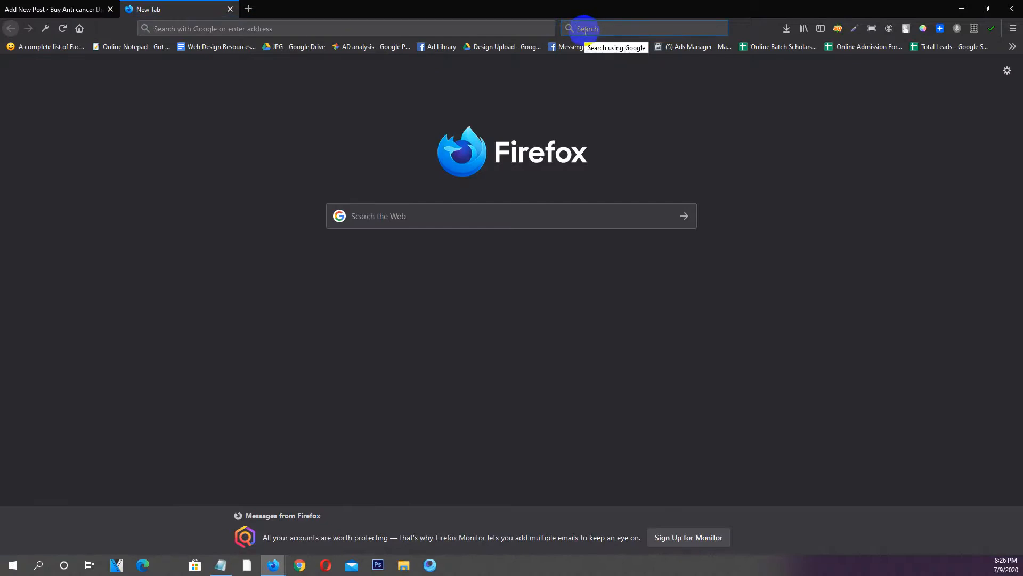
{"action": "type", "text": "best tour"}
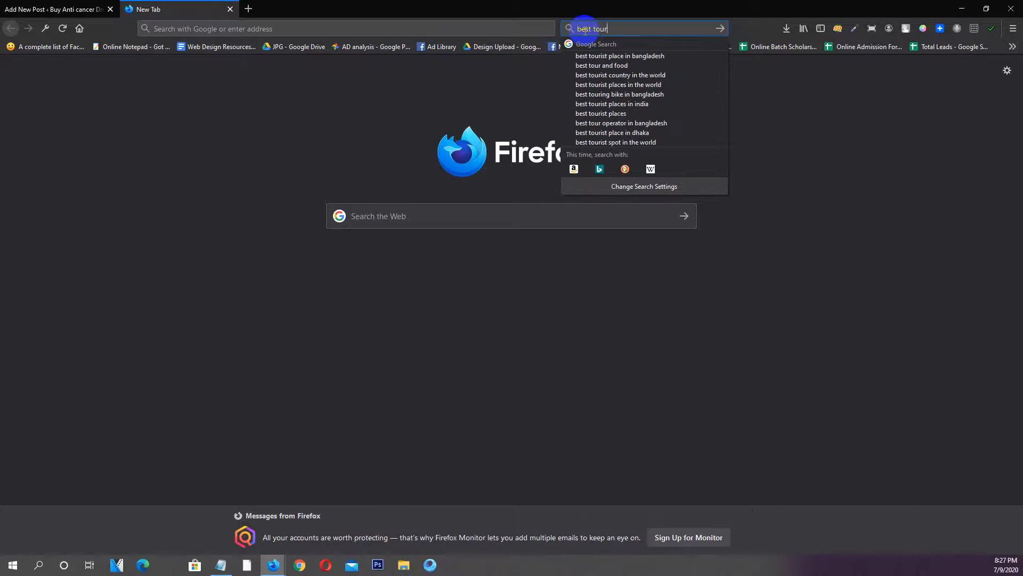
{"action": "type", "text": " place in"}
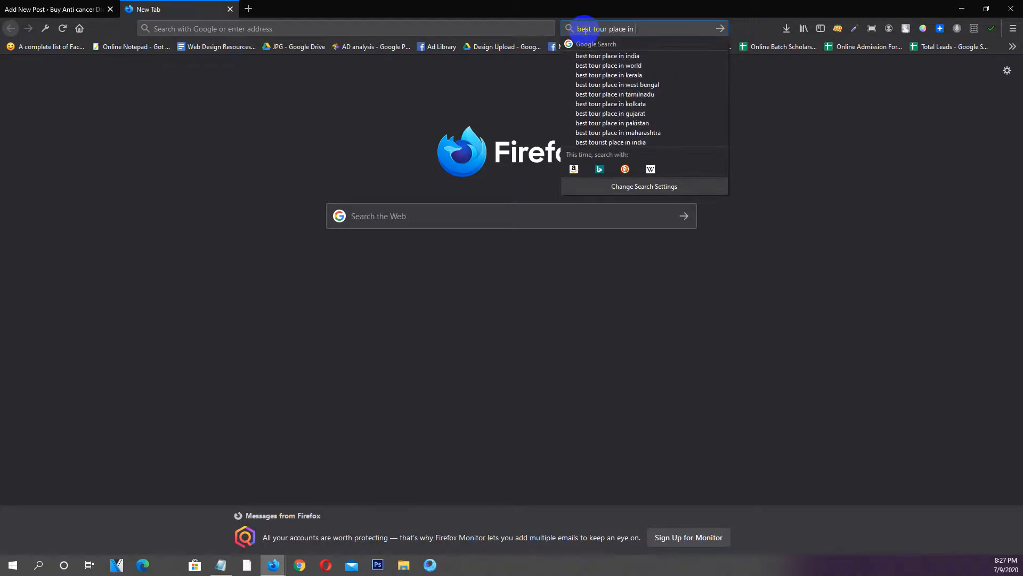
{"action": "type", "text": " bangal"}
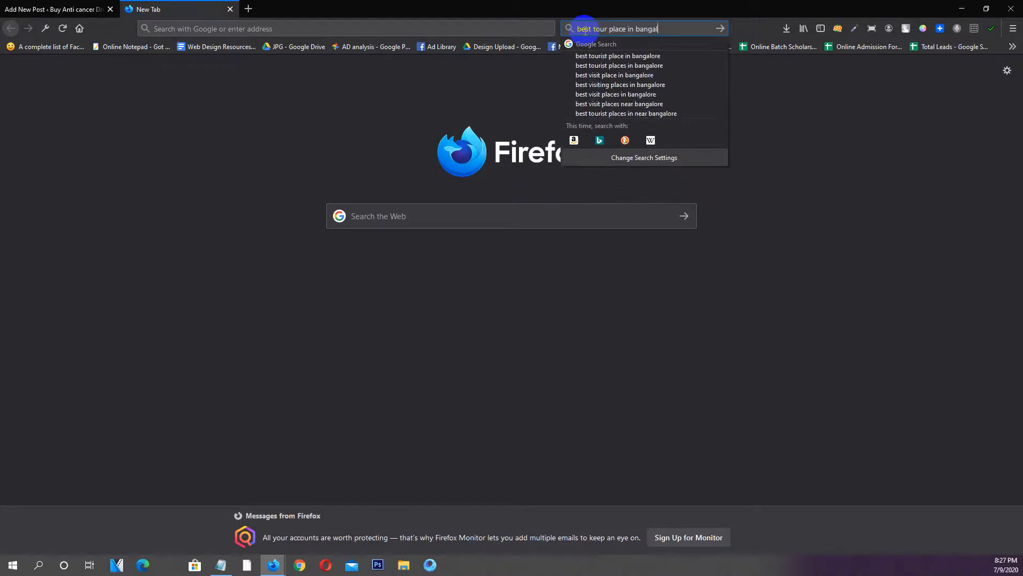
{"action": "key", "text": "BackSpace"}
{"action": "key", "text": "BackSpace"}
{"action": "type", "text": "l"}
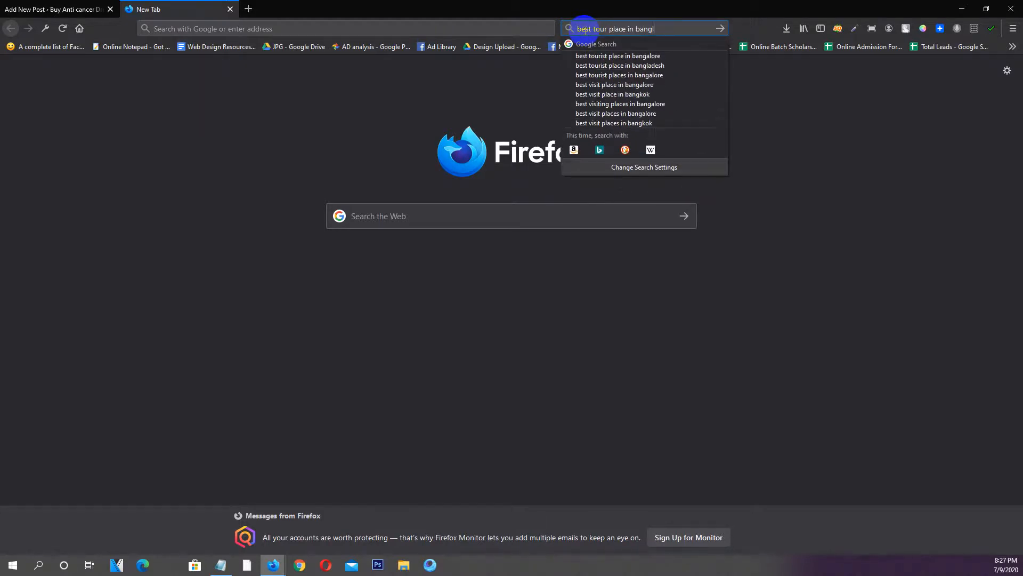
{"action": "type", "text": "adesh"}
{"action": "key", "text": "Return"}
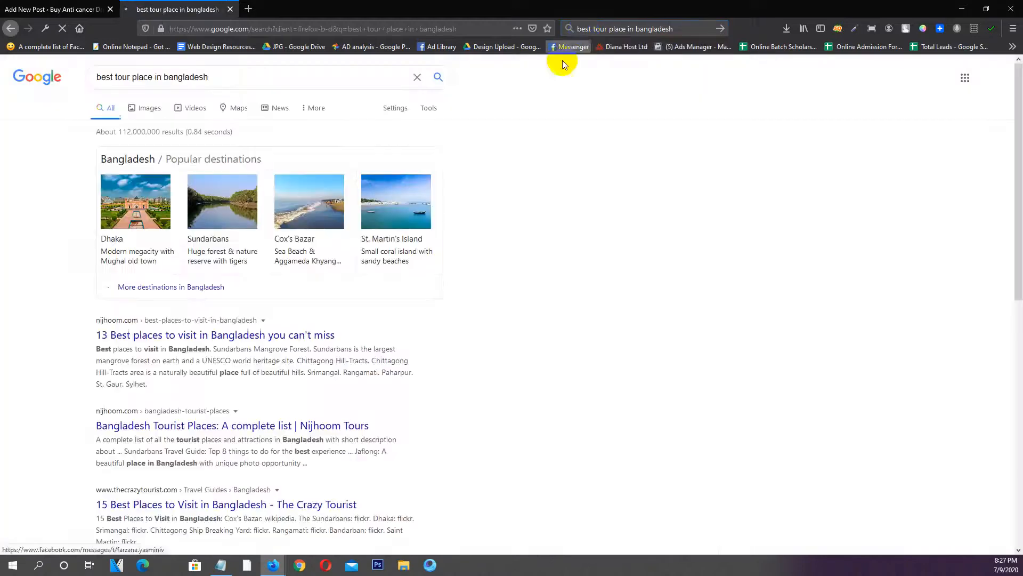
Open the search result "13 Best places to visit in Bangladesh you can't miss" in a separate tab and switch to it
{"action": "scroll", "coordinate": [462, 321], "scroll_direction": "down", "scroll_amount": 2}
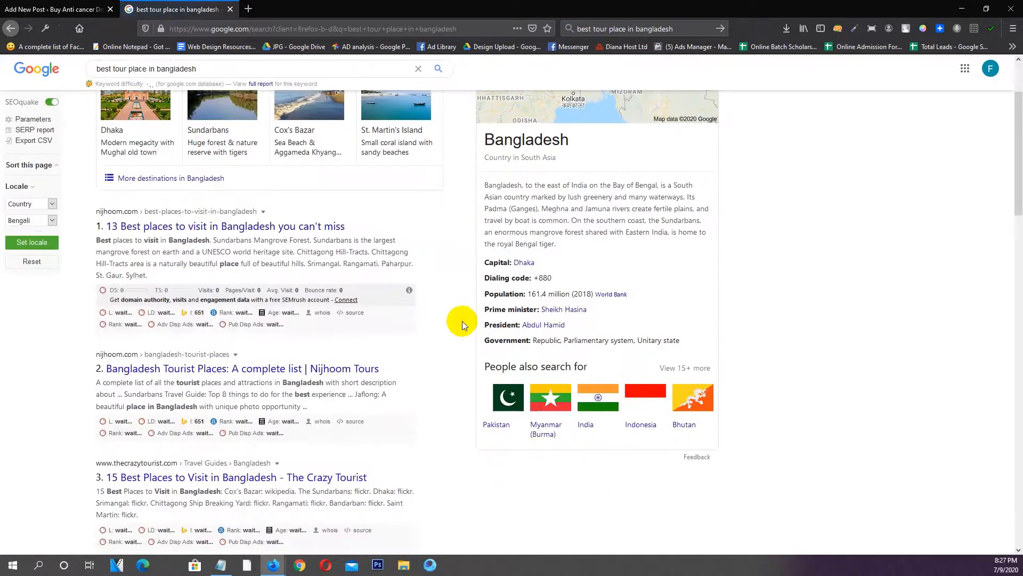
{"action": "middle_click", "coordinate": [228, 227]}
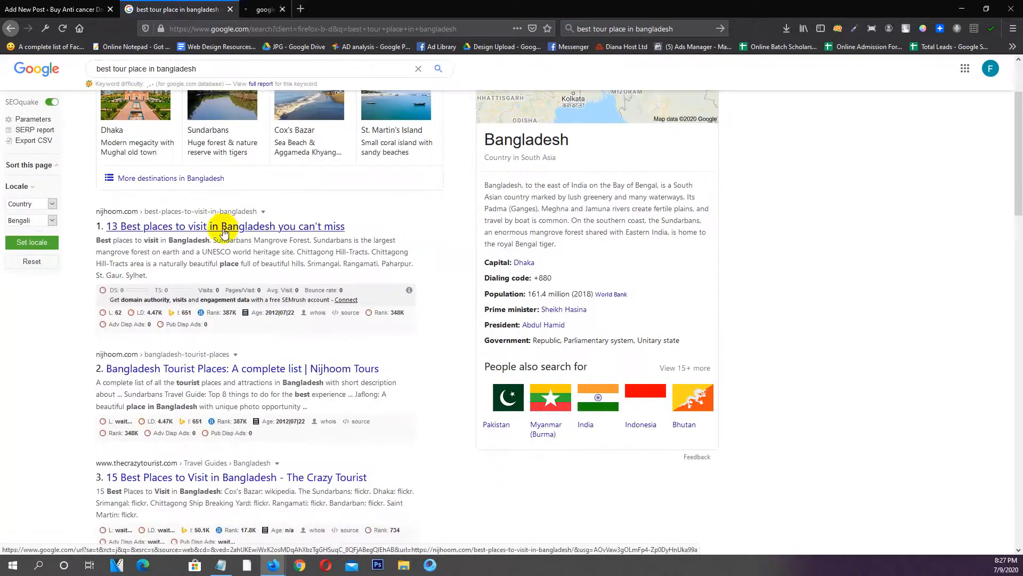
{"action": "scroll", "coordinate": [320, 303], "scroll_direction": "down", "scroll_amount": 1}
{"action": "scroll", "coordinate": [320, 303], "scroll_direction": "down", "scroll_amount": 4}
{"action": "left_click", "coordinate": [299, 9]}
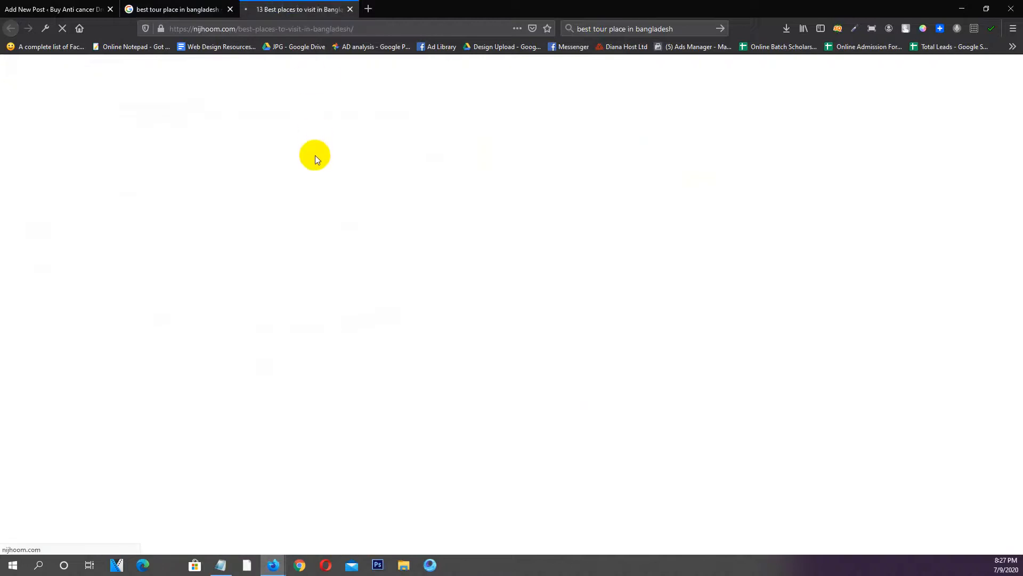
Examine the article's title, introduction and numbered place sections, and check the page's SEOquake data
{"action": "scroll", "coordinate": [335, 256], "scroll_direction": "down", "scroll_amount": 12}
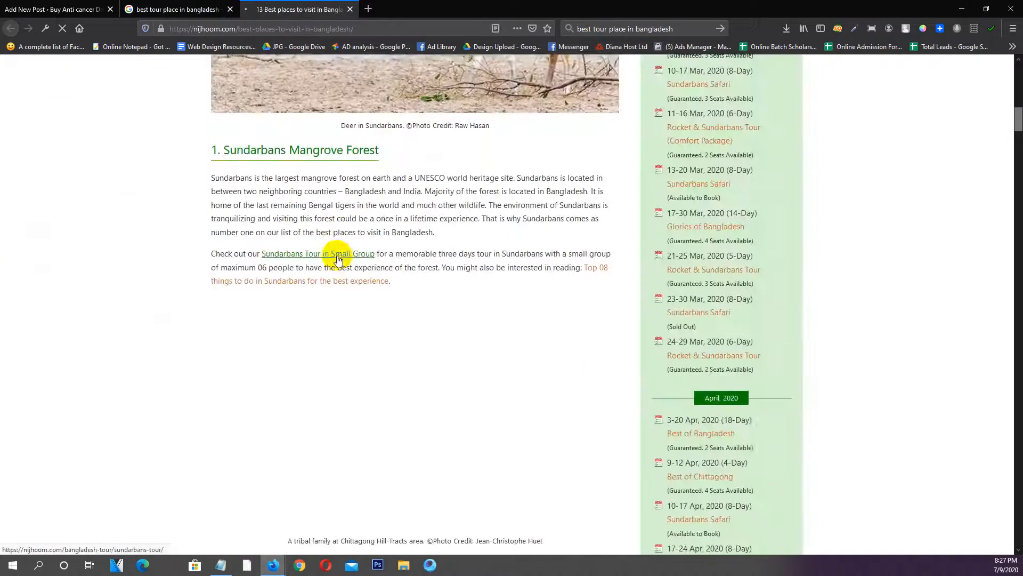
{"action": "scroll", "coordinate": [339, 249], "scroll_direction": "up", "scroll_amount": 7}
{"action": "scroll", "coordinate": [339, 249], "scroll_direction": "up", "scroll_amount": 8}
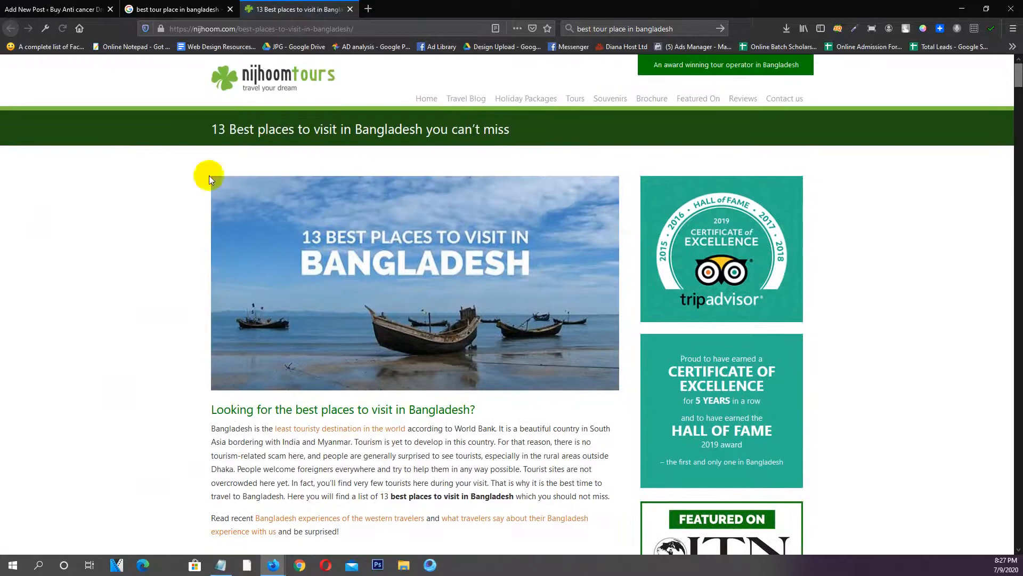
{"action": "left_click", "coordinate": [212, 133]}
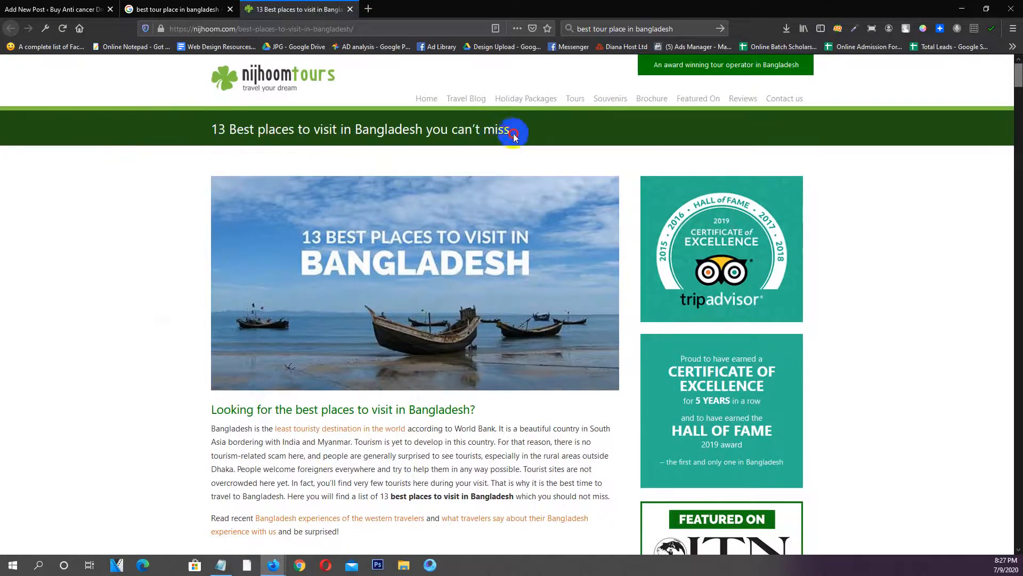
{"action": "scroll", "coordinate": [277, 138], "scroll_direction": "down", "scroll_amount": 4}
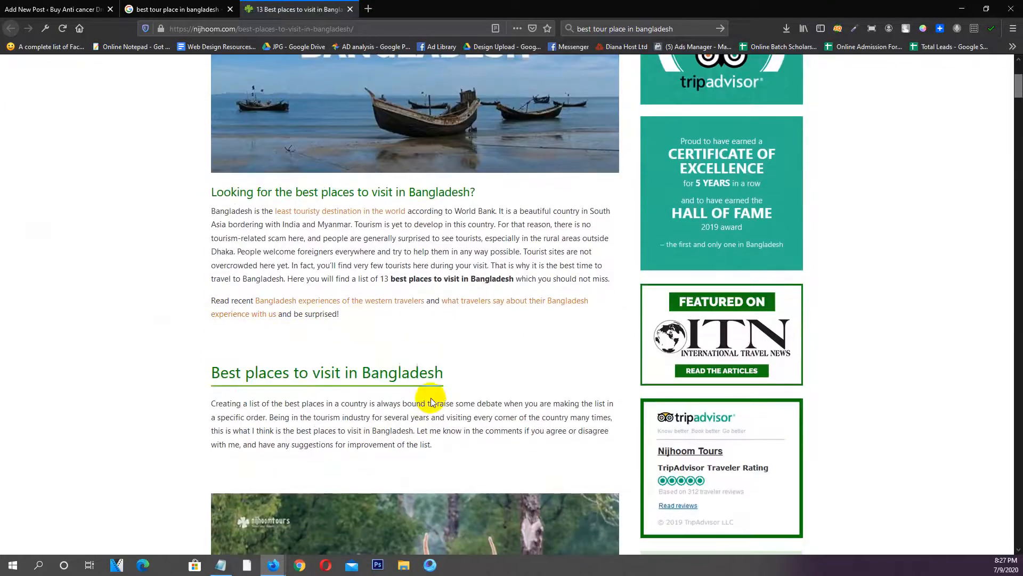
{"action": "scroll", "coordinate": [283, 392], "scroll_direction": "down", "scroll_amount": 11}
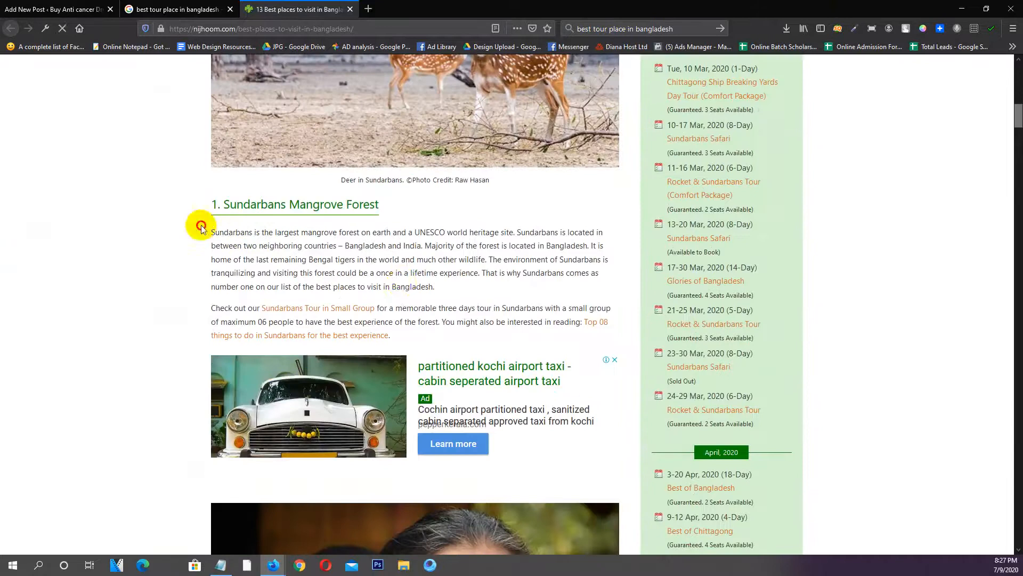
{"action": "scroll", "coordinate": [497, 341], "scroll_direction": "down", "scroll_amount": 12}
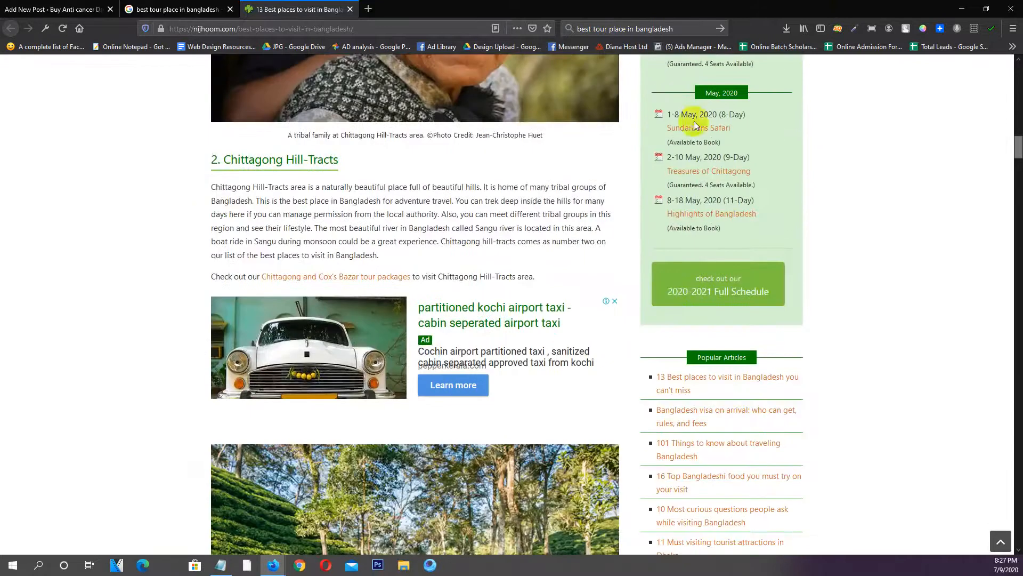
{"action": "left_click", "coordinate": [838, 28]}
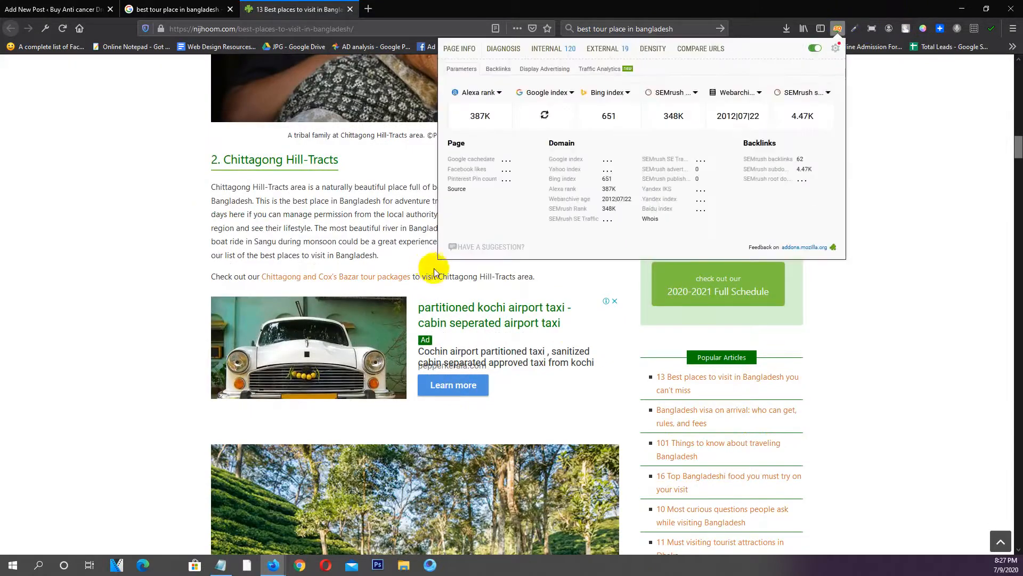
{"action": "left_click", "coordinate": [275, 224]}
{"action": "scroll", "coordinate": [418, 276], "scroll_direction": "down", "scroll_amount": 6}
Return to the Google results and open TripAdvisor's "THE 15 BEST Things to Do in Bangladesh" in a separate tab
{"action": "left_click", "coordinate": [176, 10]}
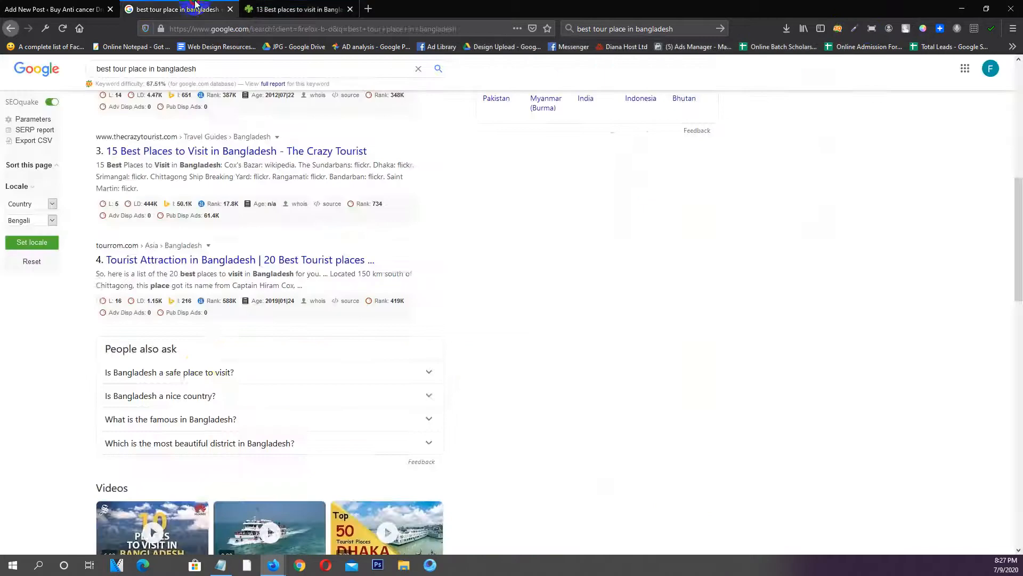
{"action": "scroll", "coordinate": [206, 264], "scroll_direction": "down", "scroll_amount": 7}
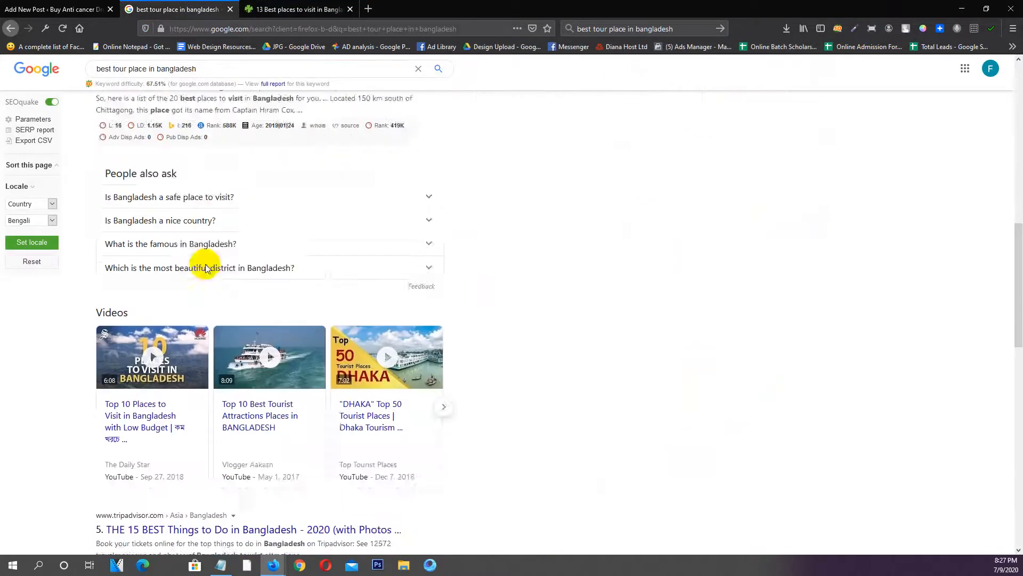
{"action": "scroll", "coordinate": [213, 341], "scroll_direction": "down", "scroll_amount": 3}
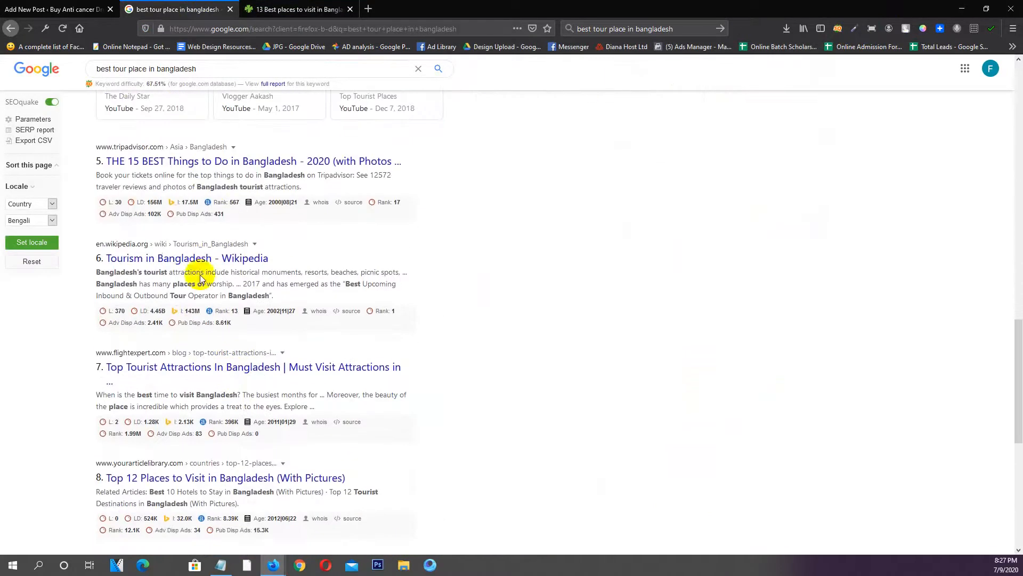
{"action": "middle_click", "coordinate": [180, 163]}
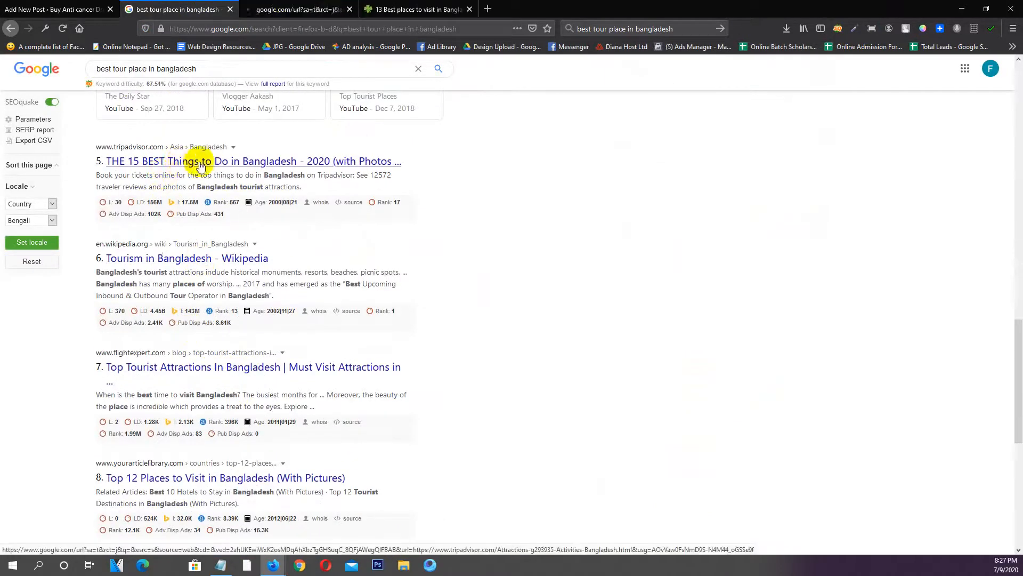
{"action": "left_click", "coordinate": [299, 9]}
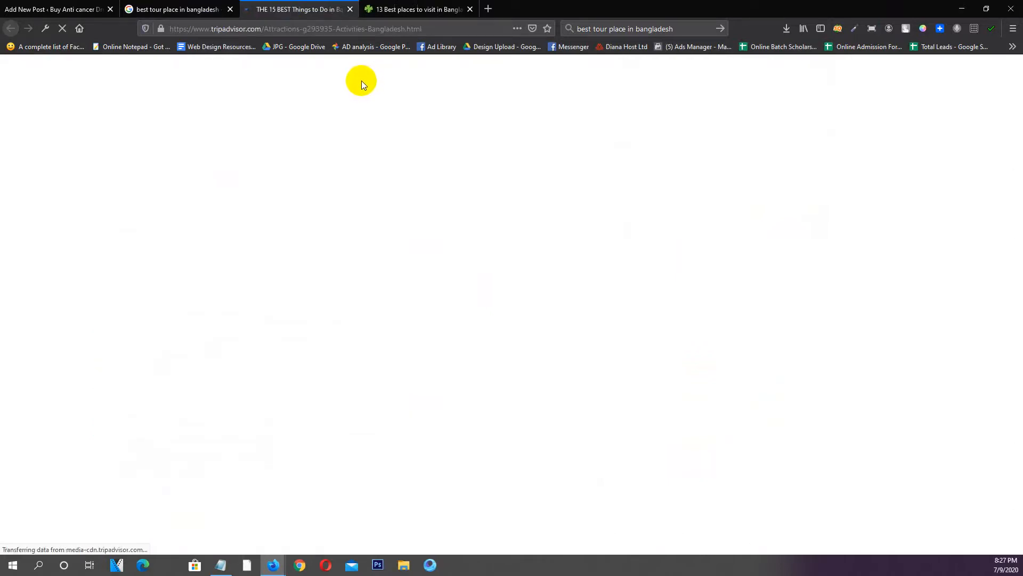
Look through the TripAdvisor Bangladesh listing and open the "Experience Culture & Top Attractions of Dhaka City" tour
{"action": "scroll", "coordinate": [359, 84], "scroll_direction": "down", "scroll_amount": 10}
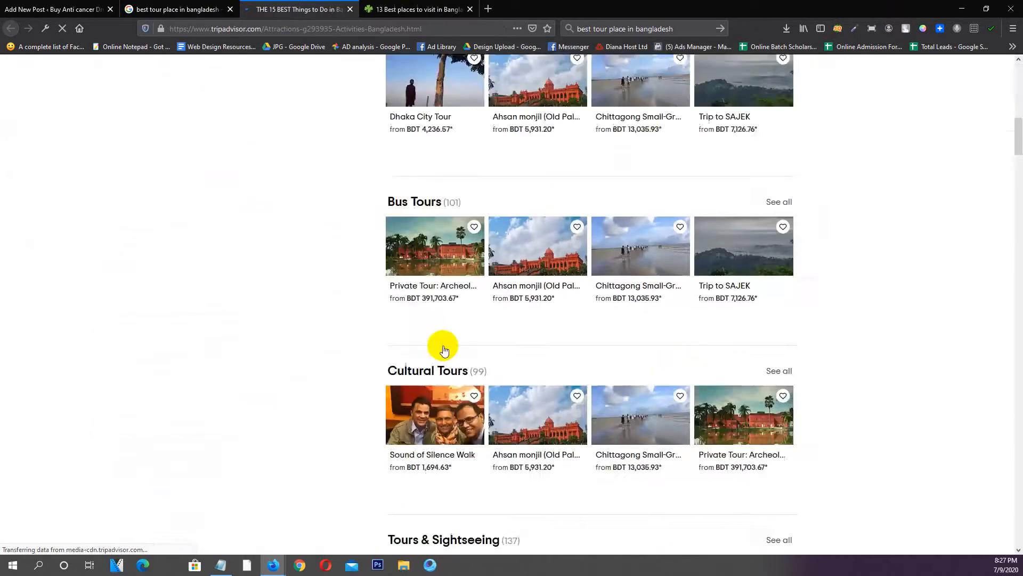
{"action": "scroll", "coordinate": [444, 350], "scroll_direction": "up", "scroll_amount": 10}
{"action": "left_click", "coordinate": [433, 175]}
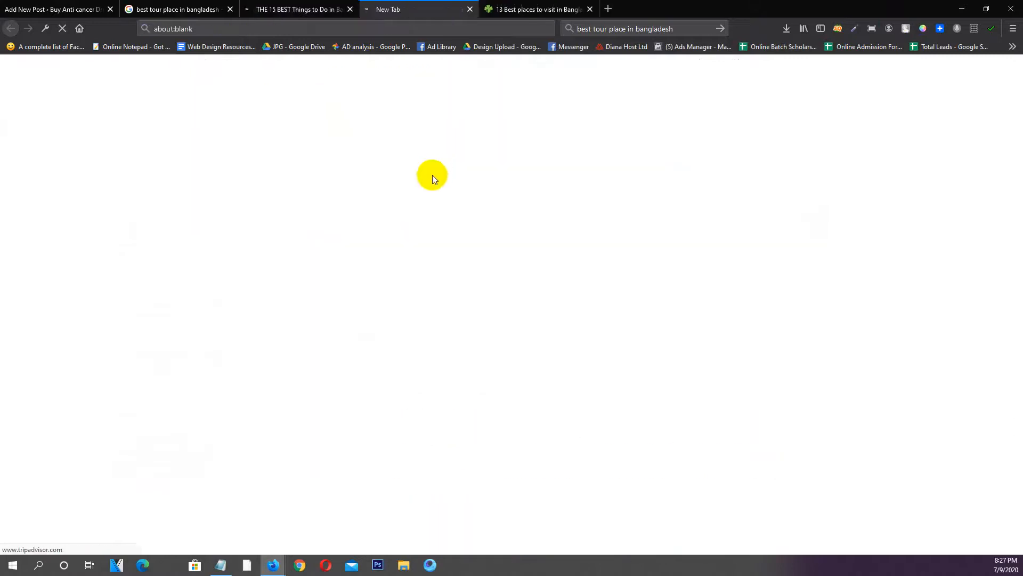
Return to the Google results and open "Top 12 Places to Visit in Bangladesh (With Pictures)" in a separate tab
{"action": "left_click", "coordinate": [173, 9]}
{"action": "scroll", "coordinate": [163, 195], "scroll_direction": "down", "scroll_amount": 3}
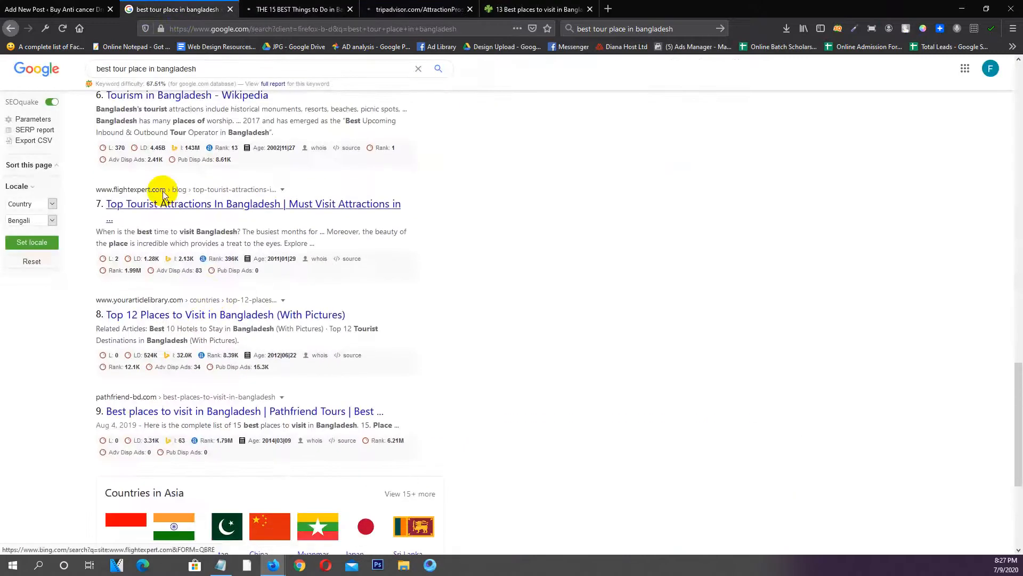
{"action": "middle_click", "coordinate": [178, 314]}
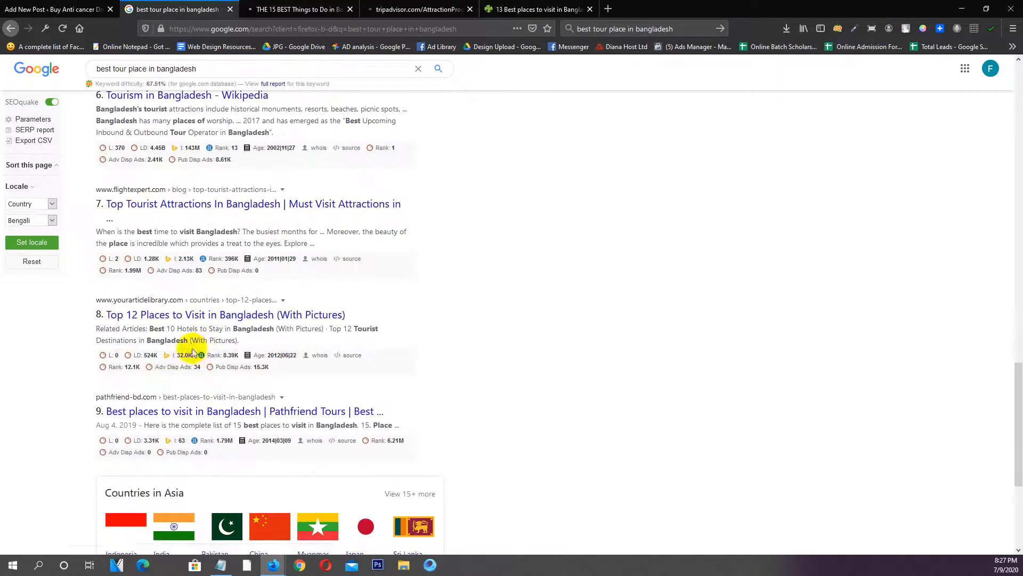
Close the TripAdvisor "THE 15 BEST Things to Do" tab and look through the Dhaka City tour page's details and reviews
{"action": "left_click", "coordinate": [289, 8]}
{"action": "left_click", "coordinate": [378, 8]}
{"action": "left_click", "coordinate": [555, 8]}
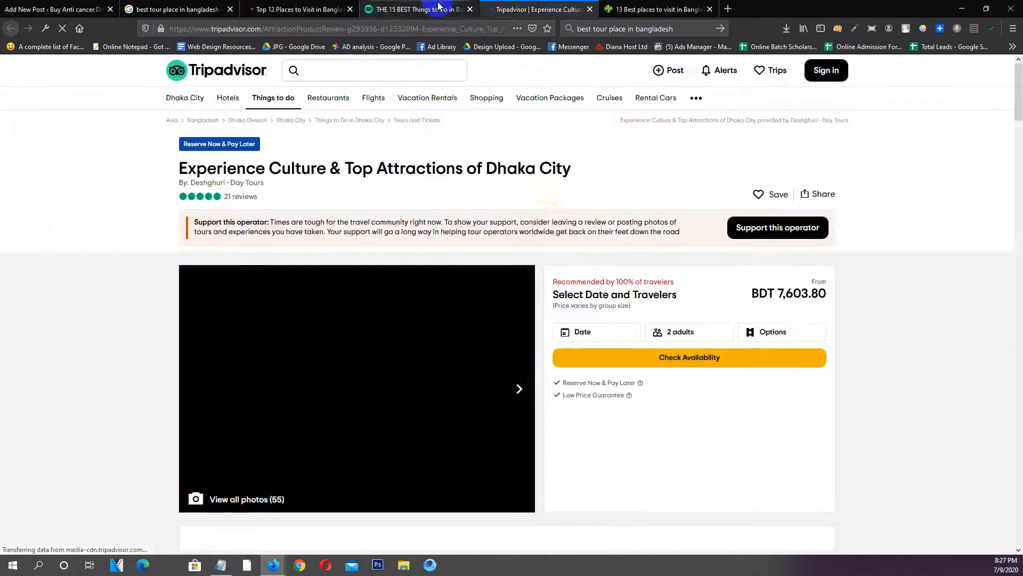
{"action": "middle_click", "coordinate": [438, 6]}
{"action": "scroll", "coordinate": [567, 228], "scroll_direction": "down", "scroll_amount": 20}
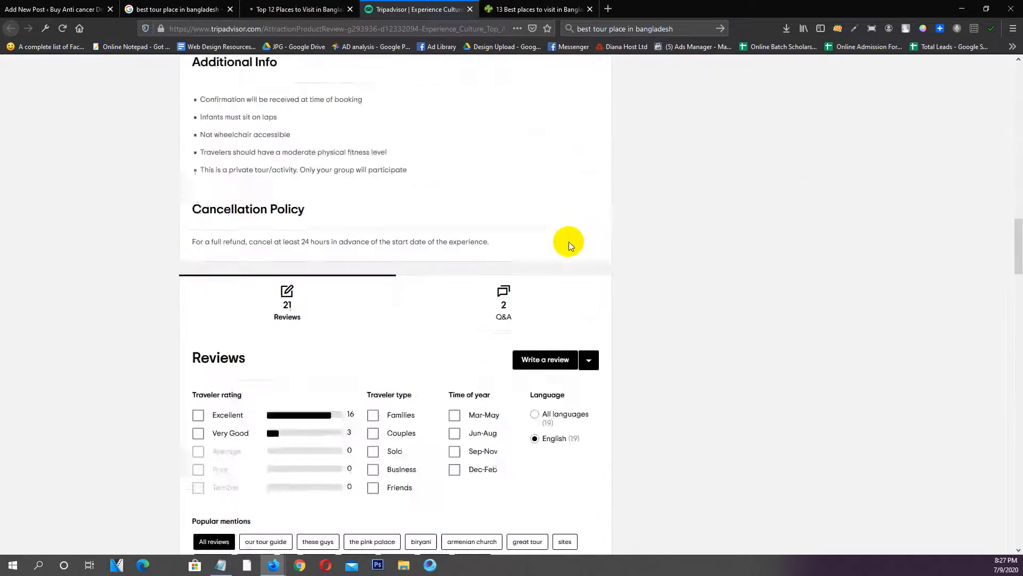
Close the TripAdvisor Dhaka tour tab and the "13 Best places to visit in Bangladesh" tab
{"action": "scroll", "coordinate": [569, 245], "scroll_direction": "down", "scroll_amount": 18}
{"action": "middle_click", "coordinate": [429, 8]}
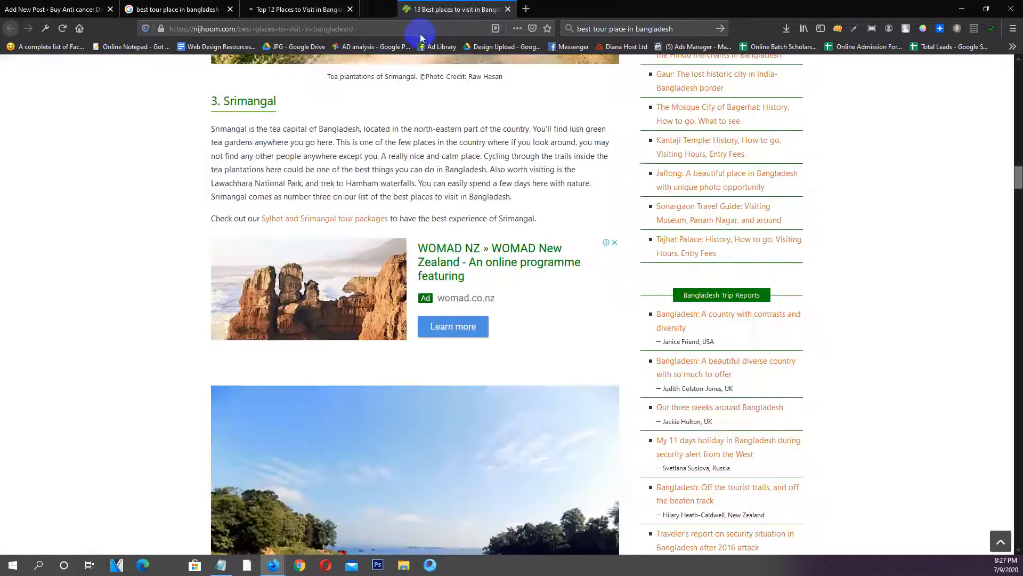
{"action": "middle_click", "coordinate": [394, 7]}
Copy the heading "Top 12 Places to Visit in Bangladesh (With Pictures)" from the article and use it as the new WordPress post's title
{"action": "scroll", "coordinate": [482, 280], "scroll_direction": "down", "scroll_amount": 8}
{"action": "scroll", "coordinate": [482, 300], "scroll_direction": "up", "scroll_amount": 6}
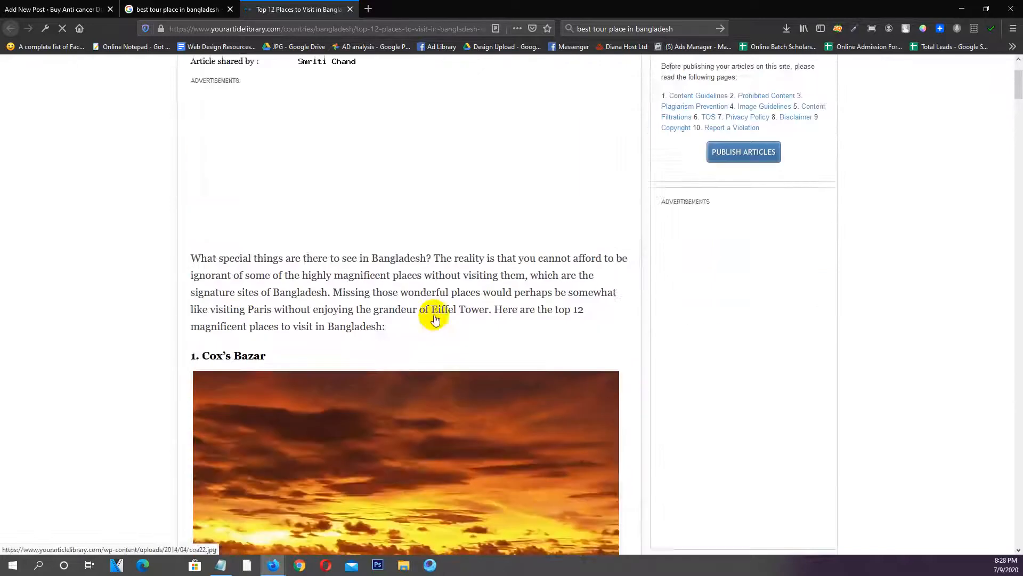
{"action": "scroll", "coordinate": [435, 318], "scroll_direction": "up", "scroll_amount": 2}
{"action": "left_click_drag", "start_coordinate": [193, 119], "coordinate": [267, 142]}
{"action": "key", "text": "ctrl+c"}
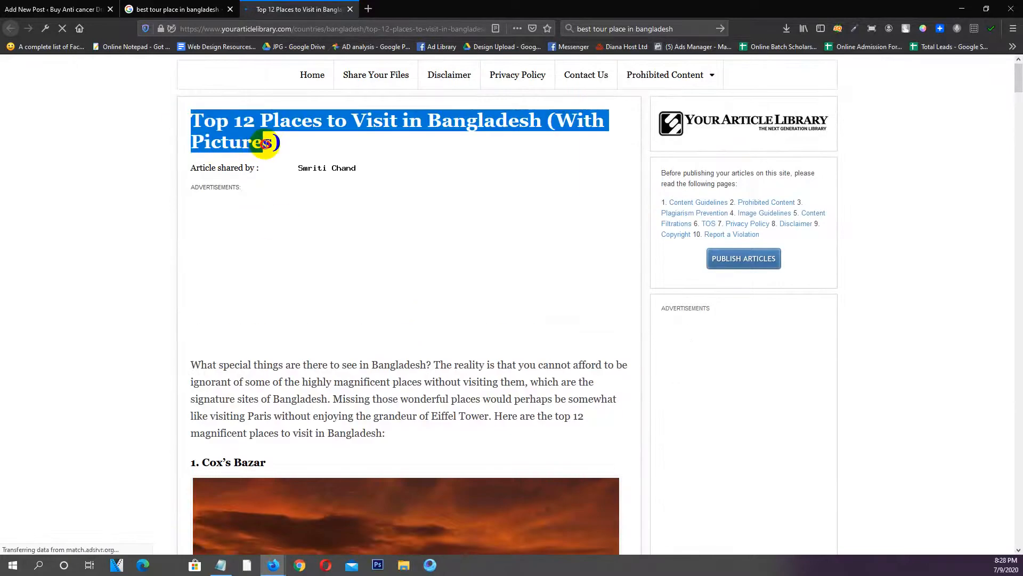
{"action": "left_click", "coordinate": [106, 5]}
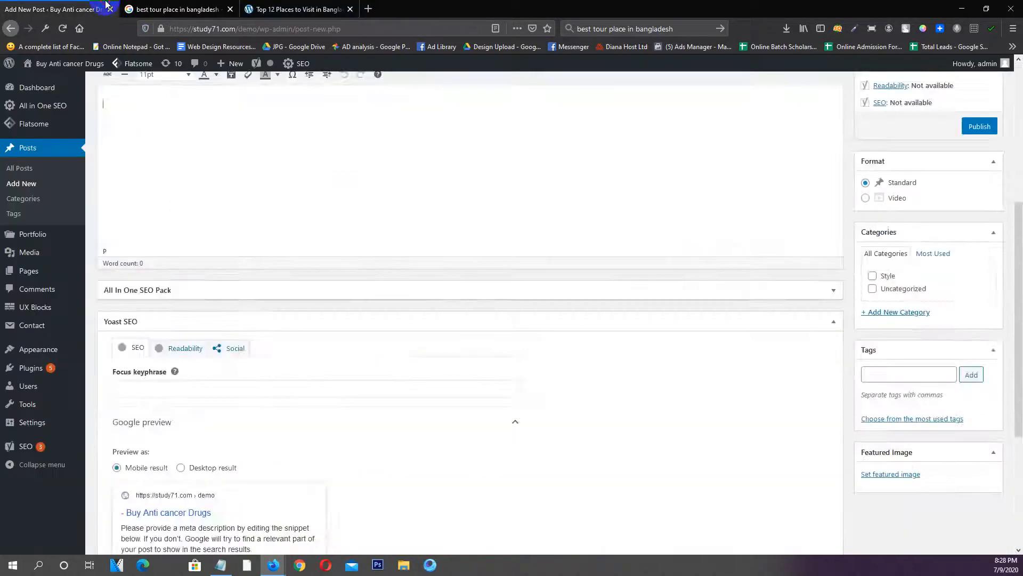
{"action": "scroll", "coordinate": [251, 193], "scroll_direction": "up", "scroll_amount": 5}
{"action": "left_click", "coordinate": [172, 271]}
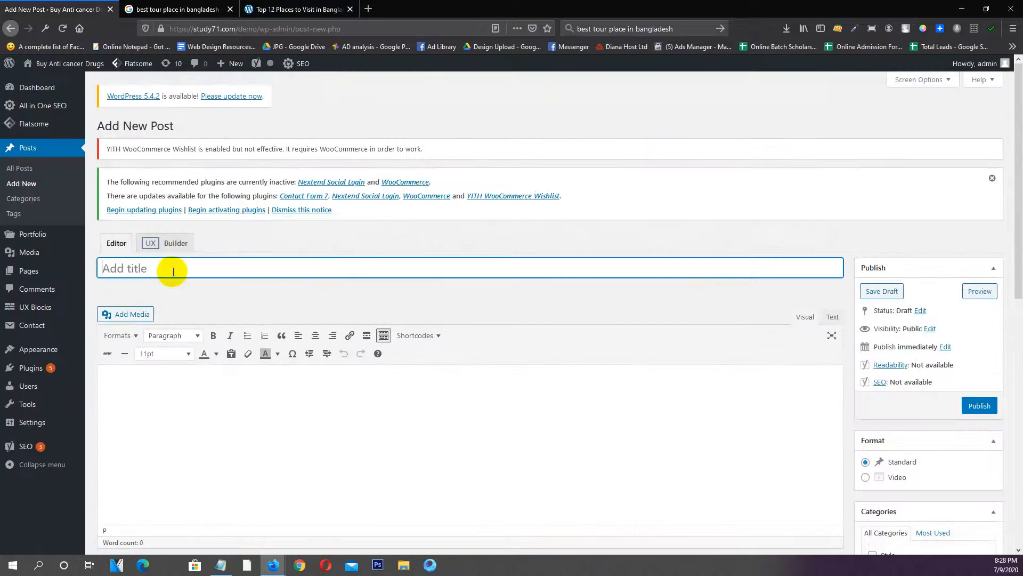
{"action": "key", "text": "ctrl+v"}
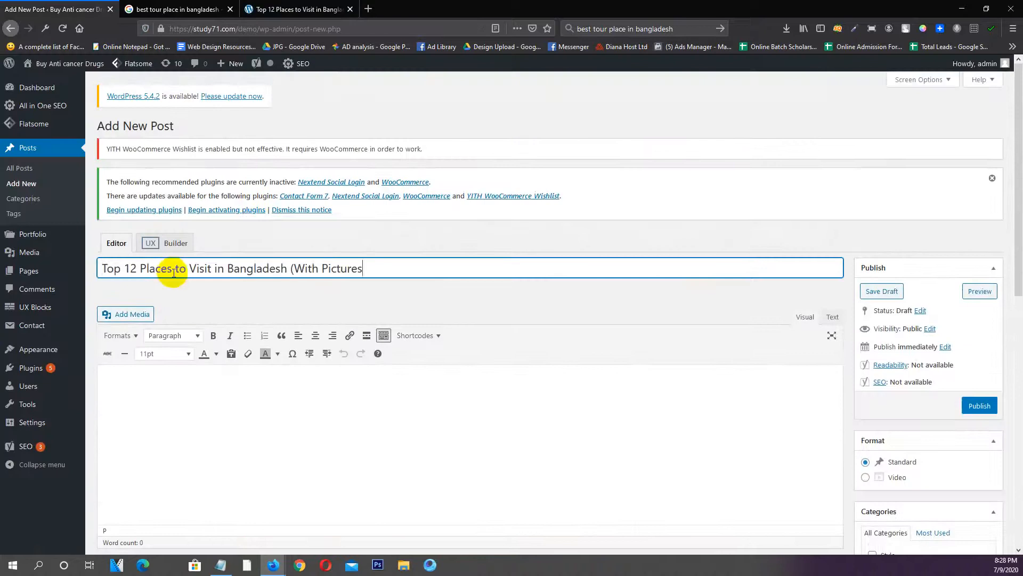
Remove the parentheses from the post title so it reads "Top 12 Places to Visit in Bangladesh With Pictures"
{"action": "left_click", "coordinate": [294, 268]}
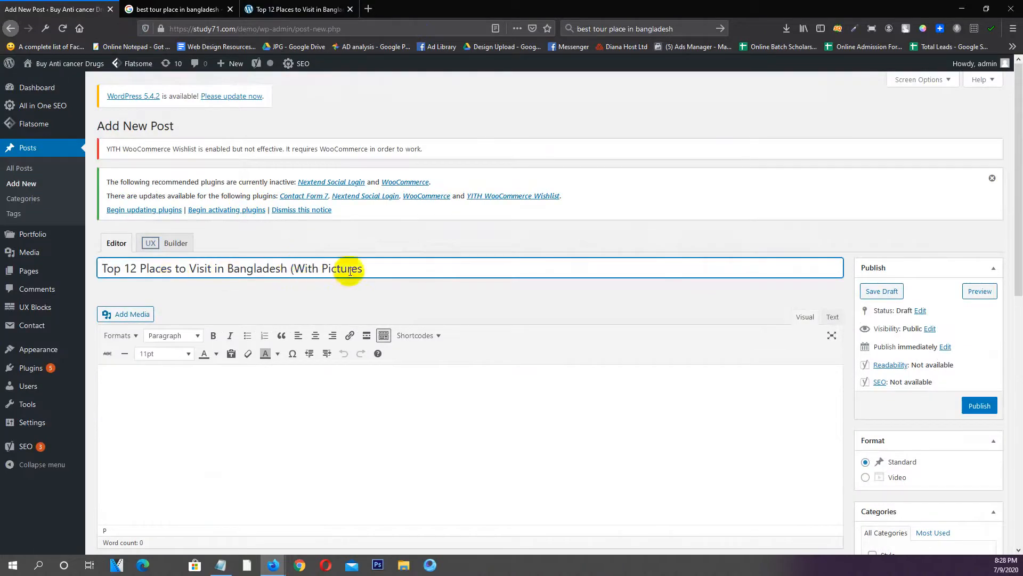
{"action": "key", "text": "BackSpace"}
{"action": "left_click", "coordinate": [350, 391]}
{"action": "scroll", "coordinate": [341, 373], "scroll_direction": "down", "scroll_amount": 3}
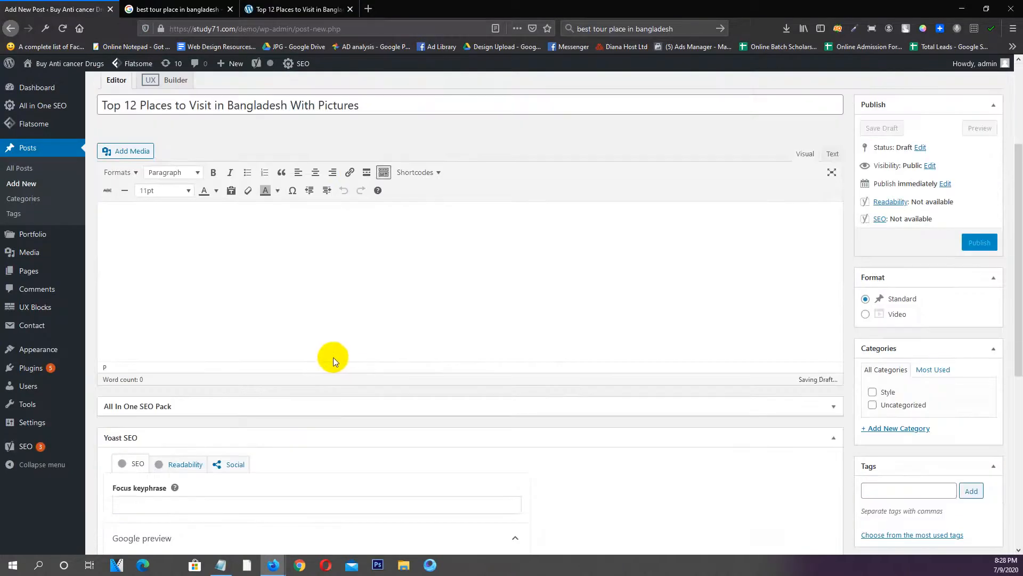
{"action": "scroll", "coordinate": [333, 358], "scroll_direction": "up", "scroll_amount": 1}
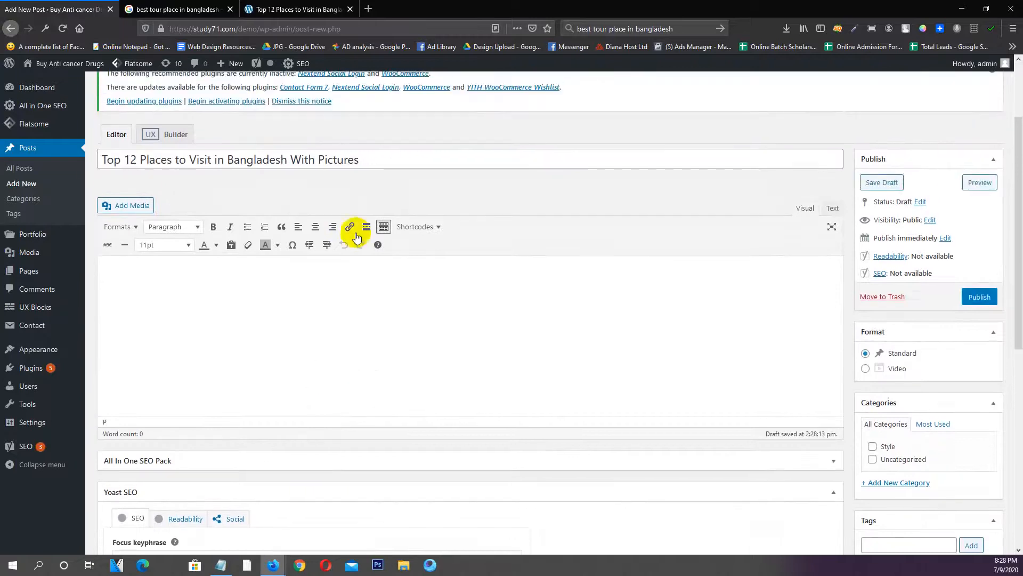
Copy the article's introductory paragraph, beginning "What special things are there to see in Bangladesh?", into the post body
{"action": "left_click", "coordinate": [307, 7]}
{"action": "scroll", "coordinate": [306, 197], "scroll_direction": "down", "scroll_amount": 5}
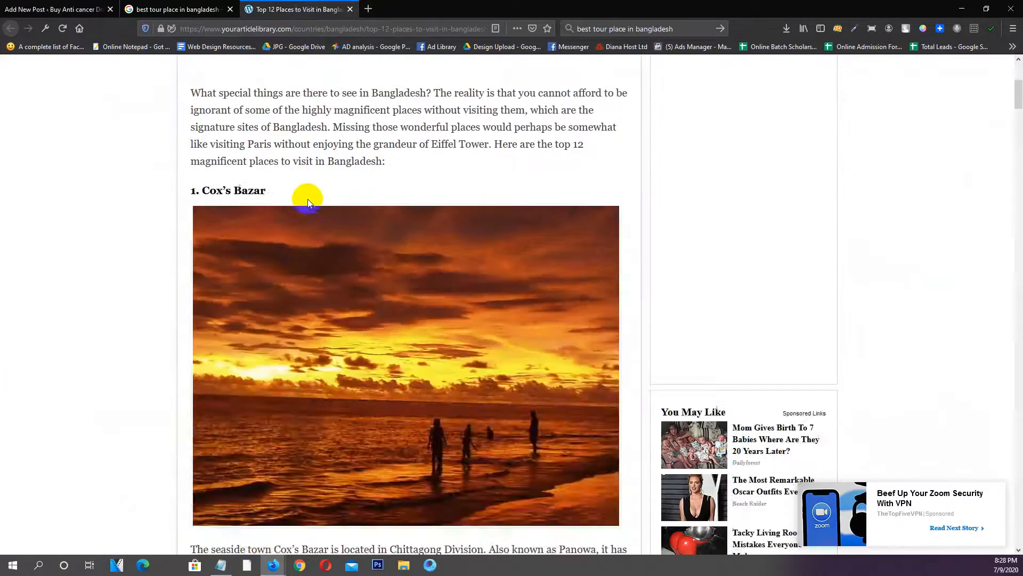
{"action": "left_click_drag", "start_coordinate": [396, 163], "coordinate": [190, 91]}
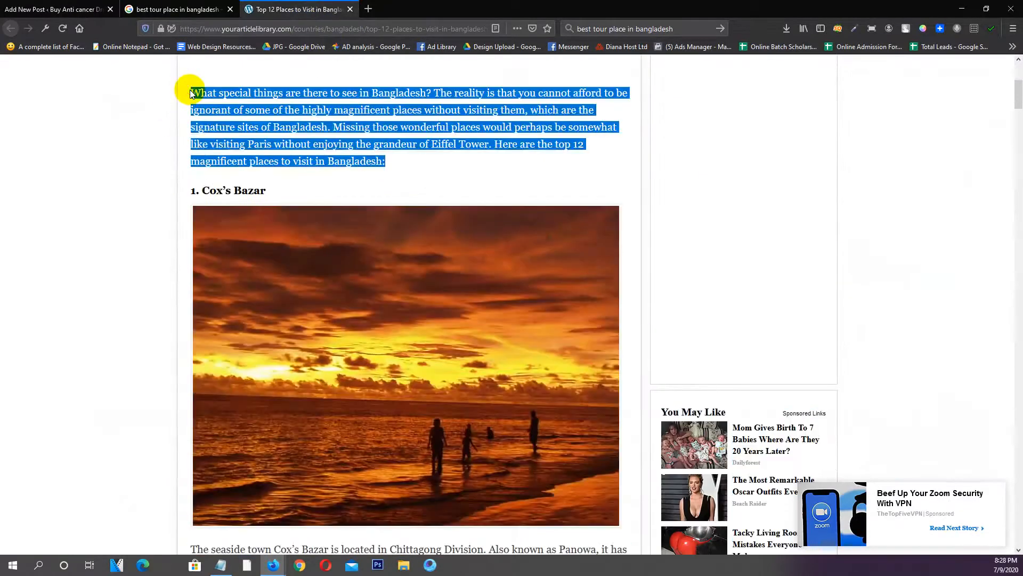
{"action": "key", "text": "ctrl+c"}
{"action": "left_click", "coordinate": [176, 9]}
{"action": "left_click", "coordinate": [53, 9]}
{"action": "left_click", "coordinate": [256, 297]}
{"action": "key", "text": "ctrl+v"}
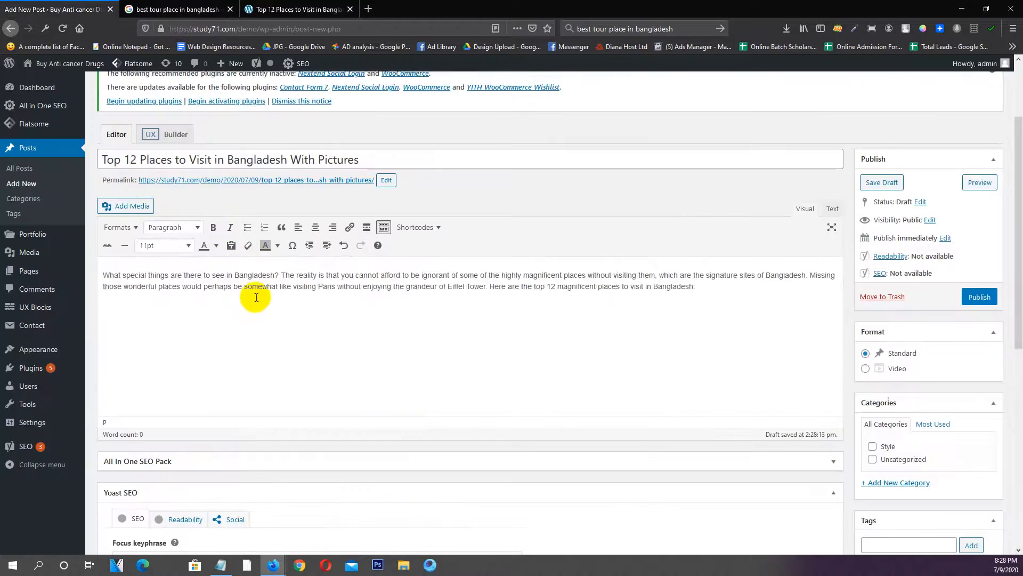
Switch to Notepad and replace its contents with the copied introductory paragraph
{"action": "left_click", "coordinate": [220, 565]}
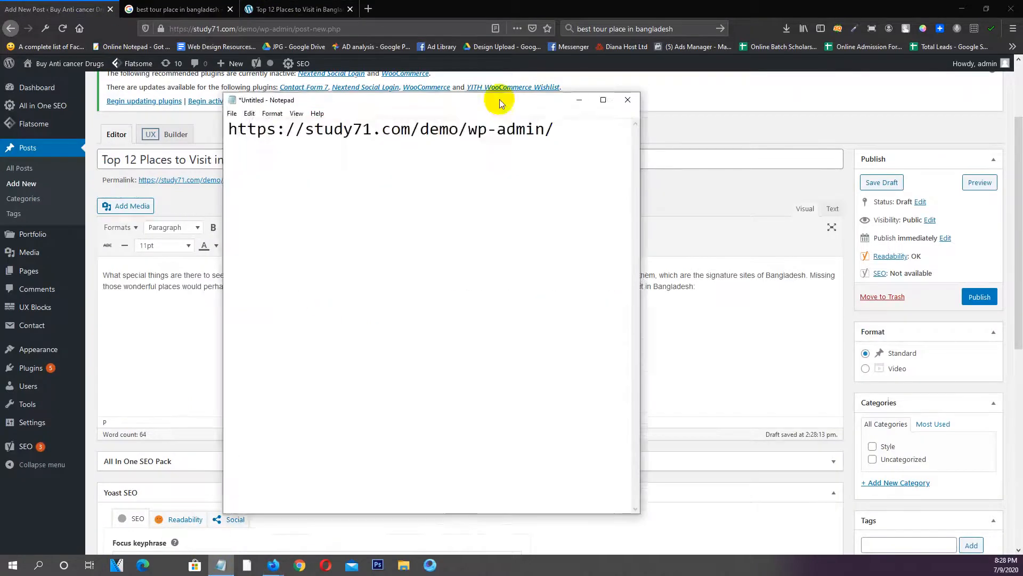
{"action": "key", "text": "ctrl+a"}
{"action": "key", "text": "ctrl+v"}
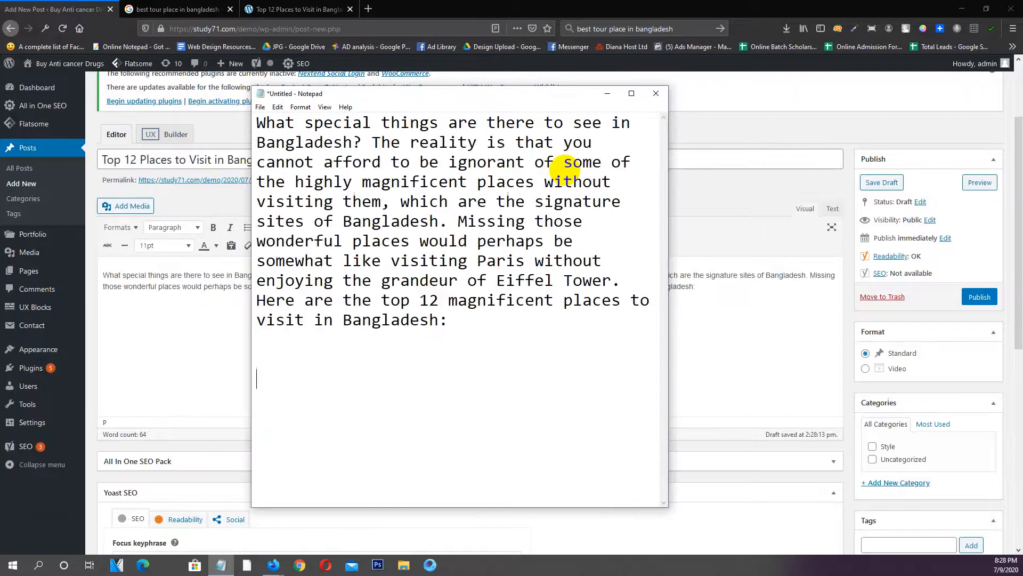
Copy the article paragraph beginning "Cox's Bazar is considered as one of the most widely visited" into Notepad below the introduction
{"action": "left_click", "coordinate": [299, 9]}
{"action": "scroll", "coordinate": [331, 261], "scroll_direction": "down", "scroll_amount": 8}
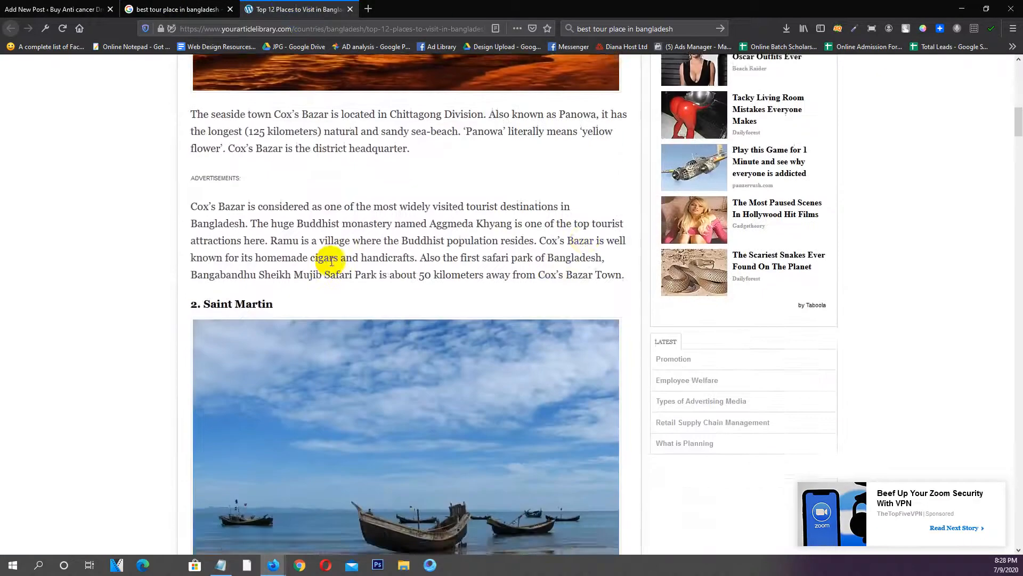
{"action": "scroll", "coordinate": [592, 285], "scroll_direction": "up", "scroll_amount": 4}
{"action": "left_click_drag", "start_coordinate": [625, 442], "coordinate": [203, 382]}
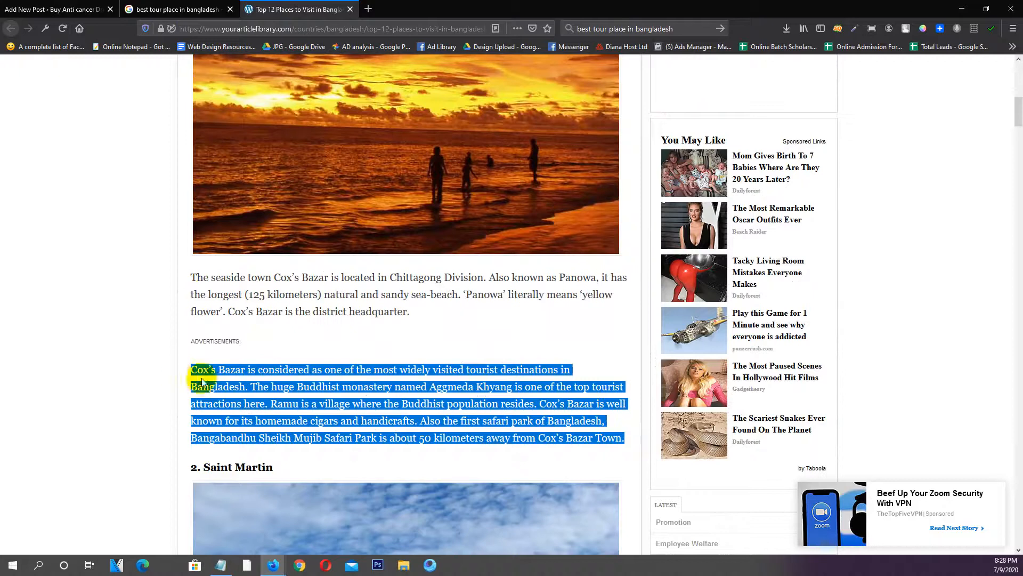
{"action": "left_click", "coordinate": [221, 565]}
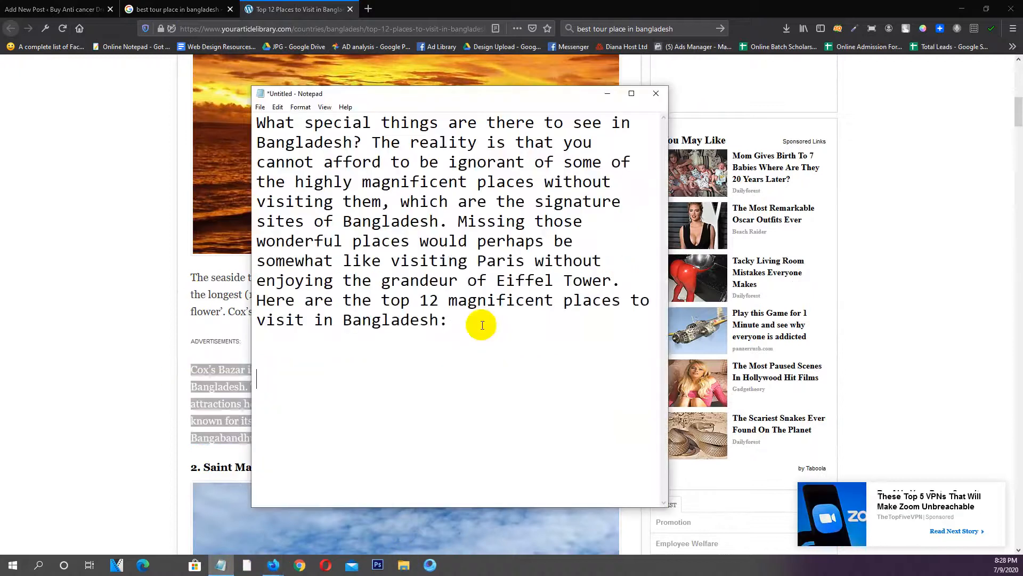
{"action": "left_click", "coordinate": [482, 341]}
{"action": "key", "text": "ctrl+v"}
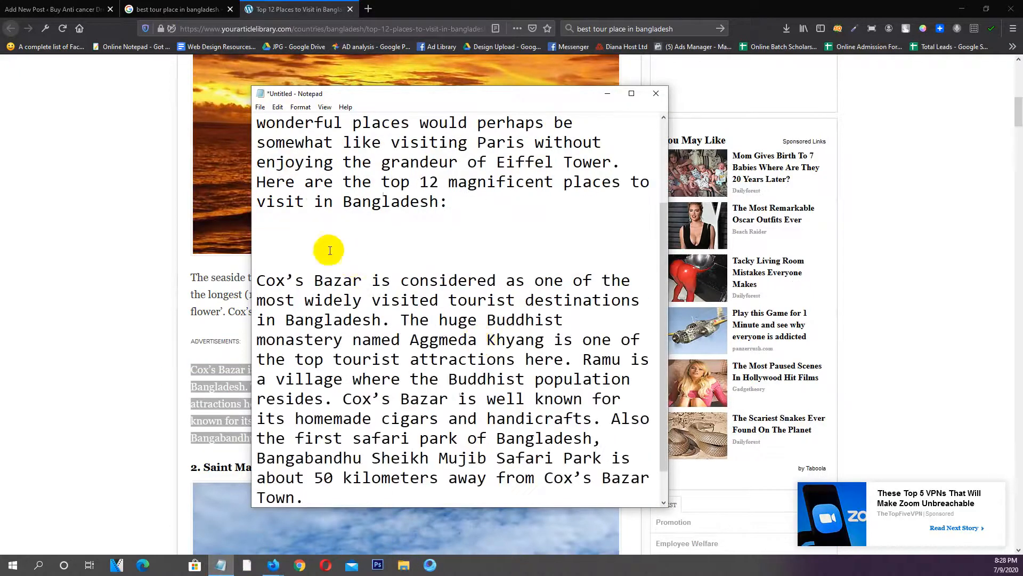
Copy the words "Cox's Bazar" from the paragraph's start in Notepad and insert them as a heading line above it
{"action": "left_click_drag", "start_coordinate": [362, 279], "coordinate": [251, 280]}
{"action": "key", "text": "ctrl+c"}
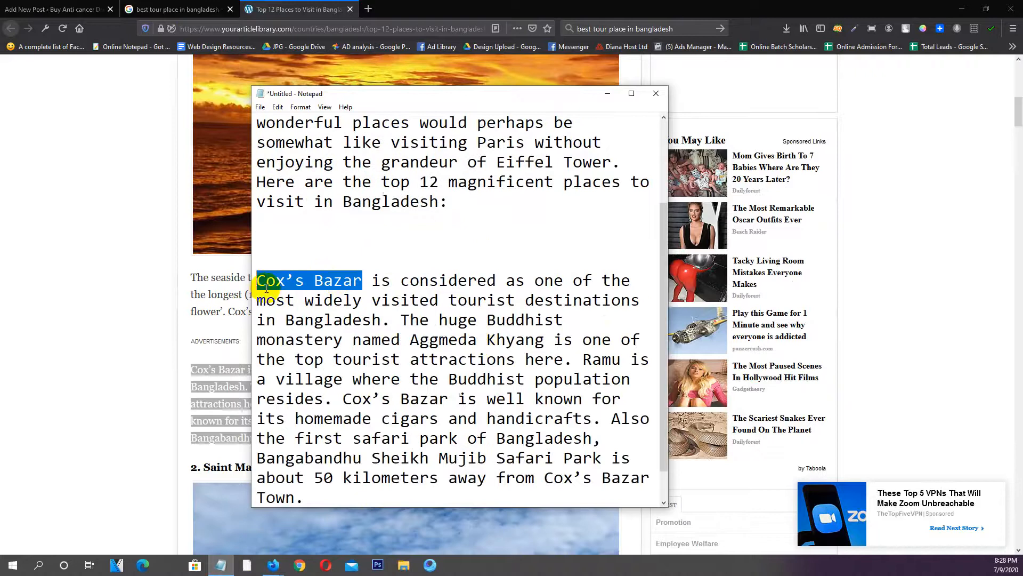
{"action": "left_click", "coordinate": [327, 240]}
{"action": "key", "text": "ctrl+v"}
Copy the "Saint Martin" heading from the article and add it in Notepad below the Cox's Bazar paragraph
{"action": "scroll", "coordinate": [137, 333], "scroll_direction": "down", "scroll_amount": 4}
{"action": "left_click", "coordinate": [137, 333]}
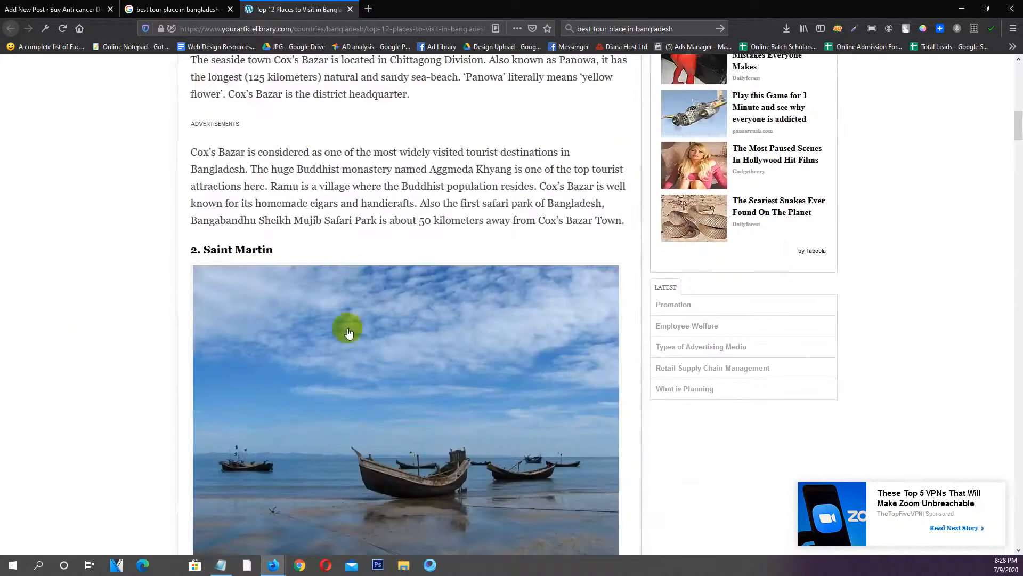
{"action": "scroll", "coordinate": [348, 329], "scroll_direction": "down", "scroll_amount": 3}
{"action": "scroll", "coordinate": [340, 303], "scroll_direction": "up", "scroll_amount": 2}
{"action": "left_click_drag", "start_coordinate": [291, 208], "coordinate": [204, 191]}
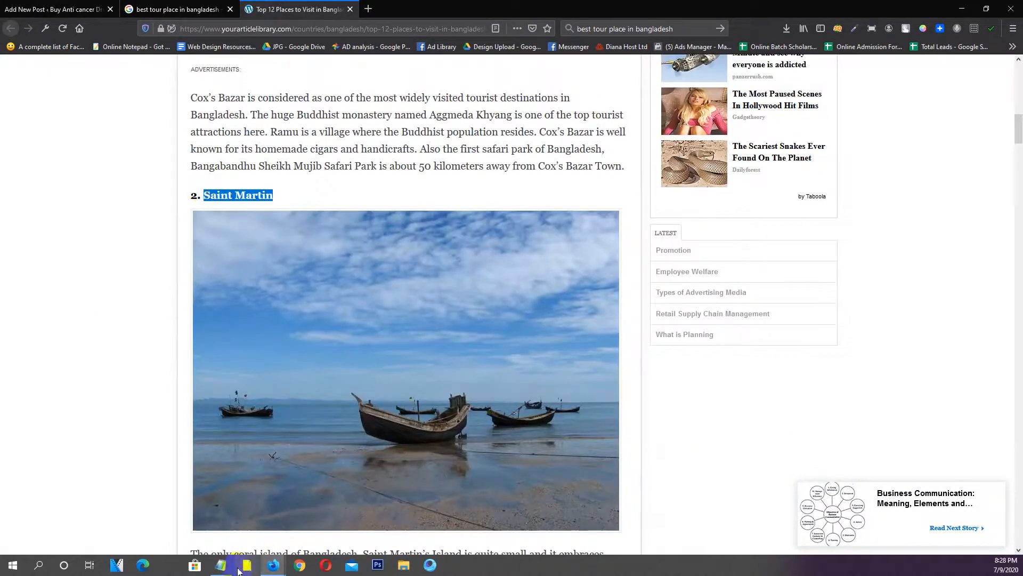
{"action": "left_click", "coordinate": [221, 564]}
{"action": "scroll", "coordinate": [383, 416], "scroll_direction": "down", "scroll_amount": 1}
{"action": "left_click", "coordinate": [338, 474]}
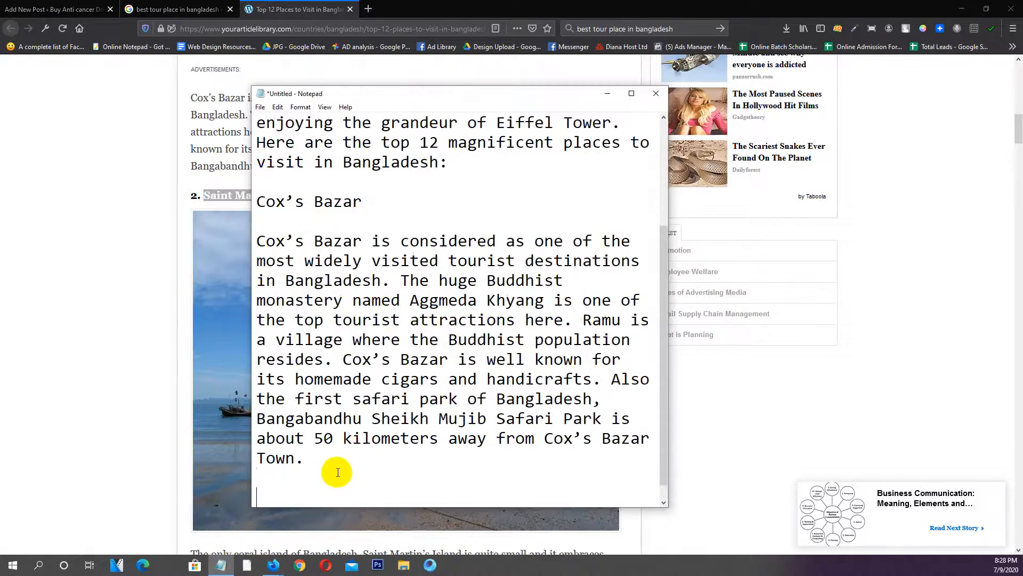
{"action": "key", "text": "ctrl+v"}
{"action": "key", "text": "Return"}
Copy the article's two Saint Martin paragraphs and paste them under the Saint Martin heading in Notepad
{"action": "left_click", "coordinate": [86, 322]}
{"action": "scroll", "coordinate": [133, 338], "scroll_direction": "down", "scroll_amount": 6}
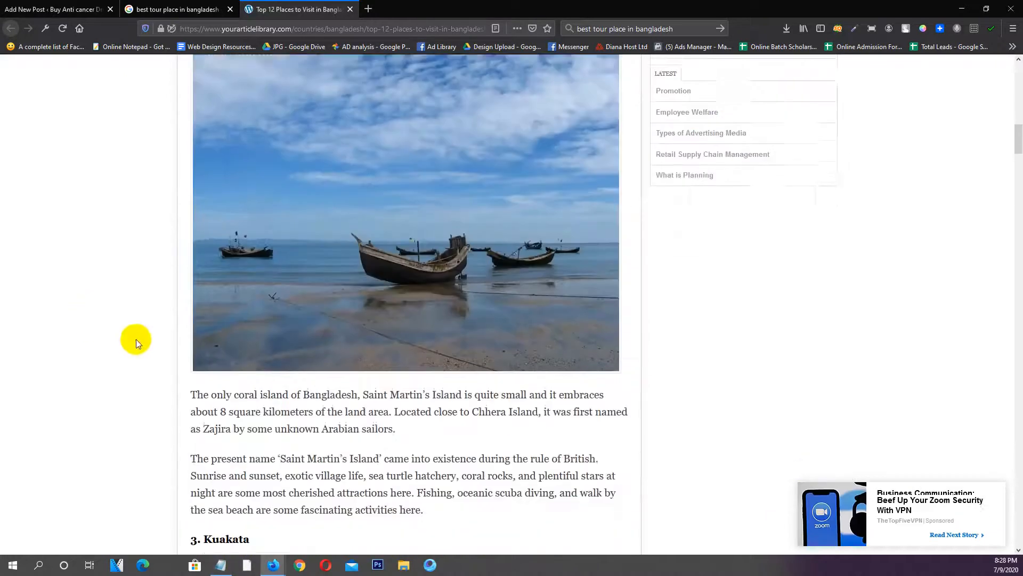
{"action": "left_click_drag", "start_coordinate": [192, 231], "coordinate": [463, 343]}
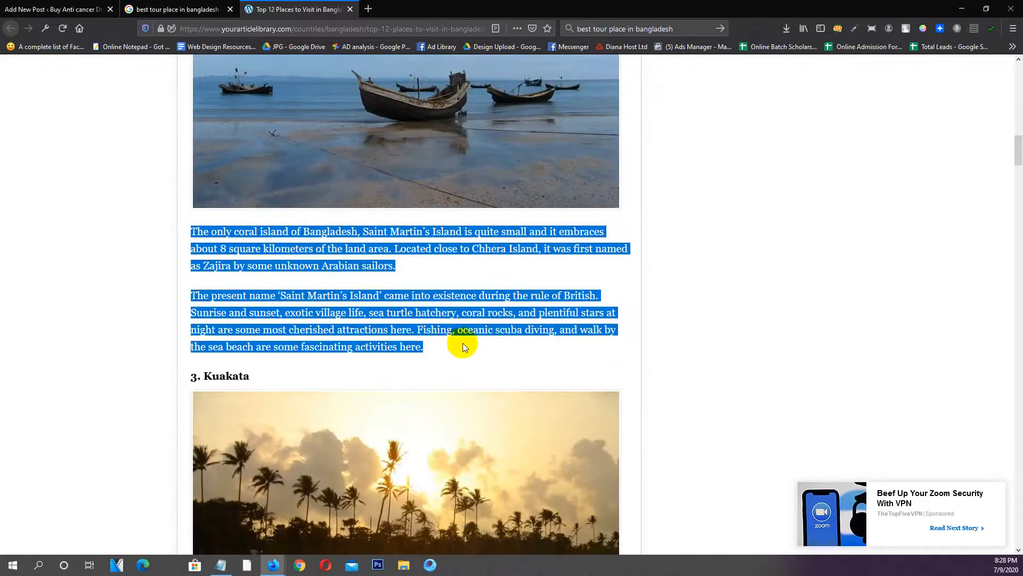
{"action": "left_click", "coordinate": [220, 565]}
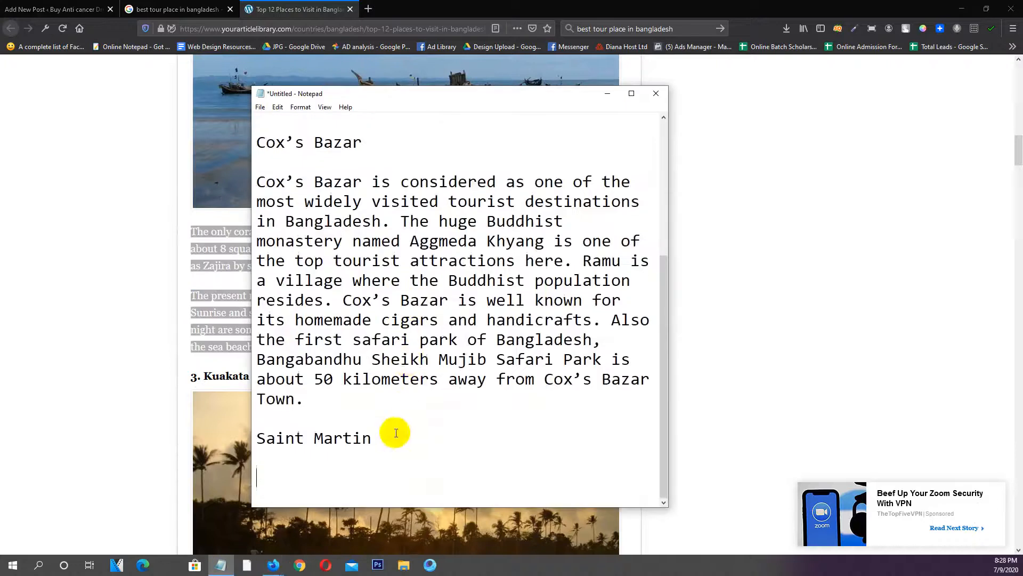
{"action": "key", "text": "ctrl+v"}
Copy the "Kuakata" heading from the article and add it in Notepad below the Saint Martin text
{"action": "scroll", "coordinate": [234, 380], "scroll_direction": "down", "scroll_amount": 4}
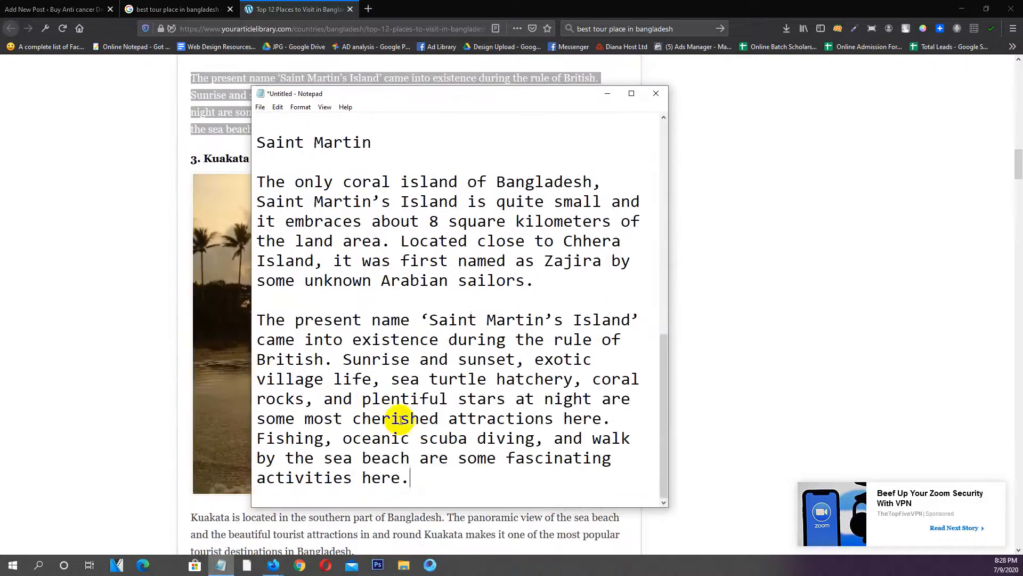
{"action": "scroll", "coordinate": [393, 418], "scroll_direction": "down", "scroll_amount": 1}
{"action": "left_click", "coordinate": [230, 387]}
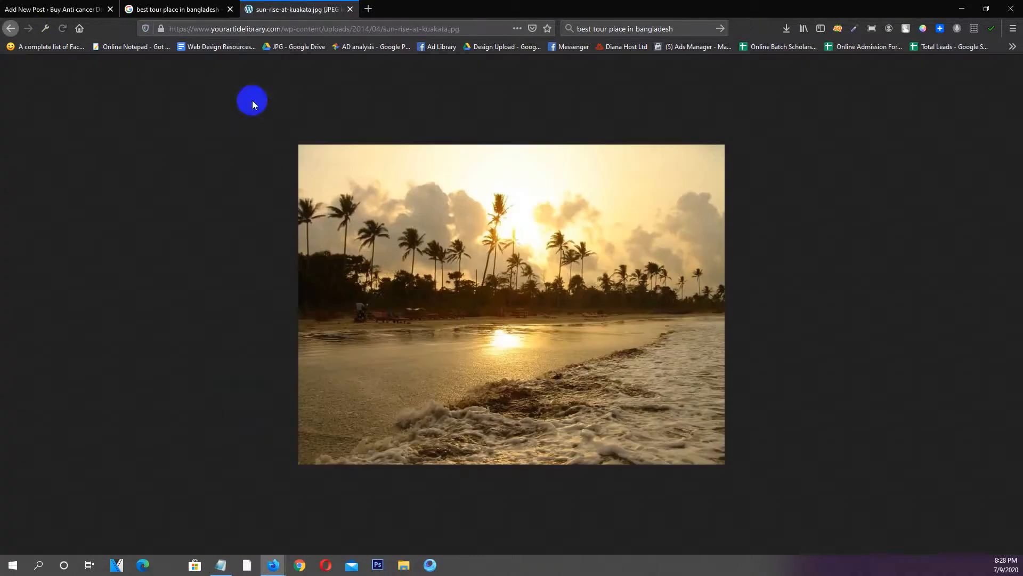
{"action": "left_click", "coordinate": [10, 28]}
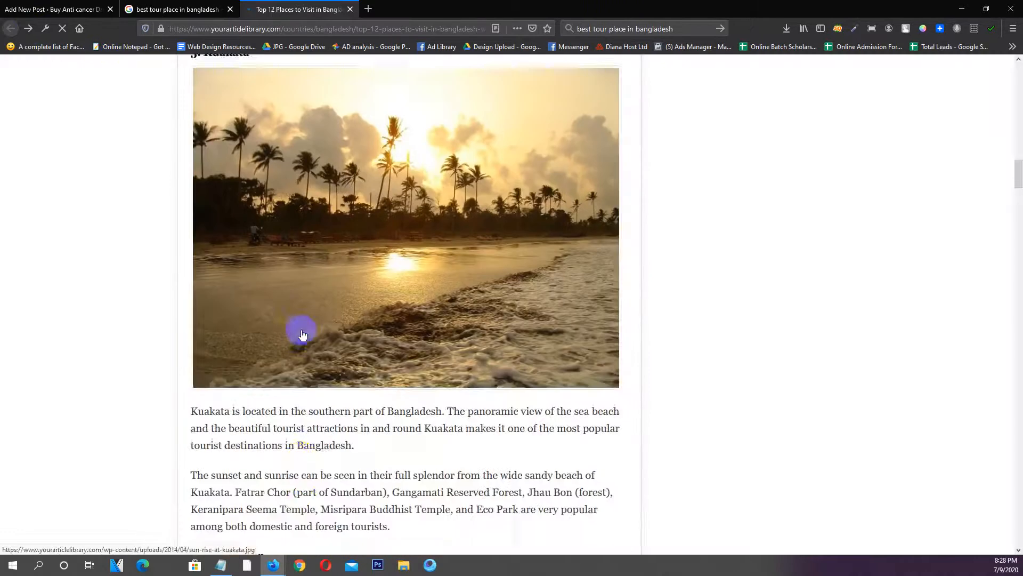
{"action": "scroll", "coordinate": [302, 333], "scroll_direction": "down", "scroll_amount": 3}
{"action": "scroll", "coordinate": [299, 338], "scroll_direction": "up", "scroll_amount": 4}
{"action": "scroll", "coordinate": [283, 373], "scroll_direction": "down", "scroll_amount": 2}
{"action": "scroll", "coordinate": [267, 354], "scroll_direction": "up", "scroll_amount": 3}
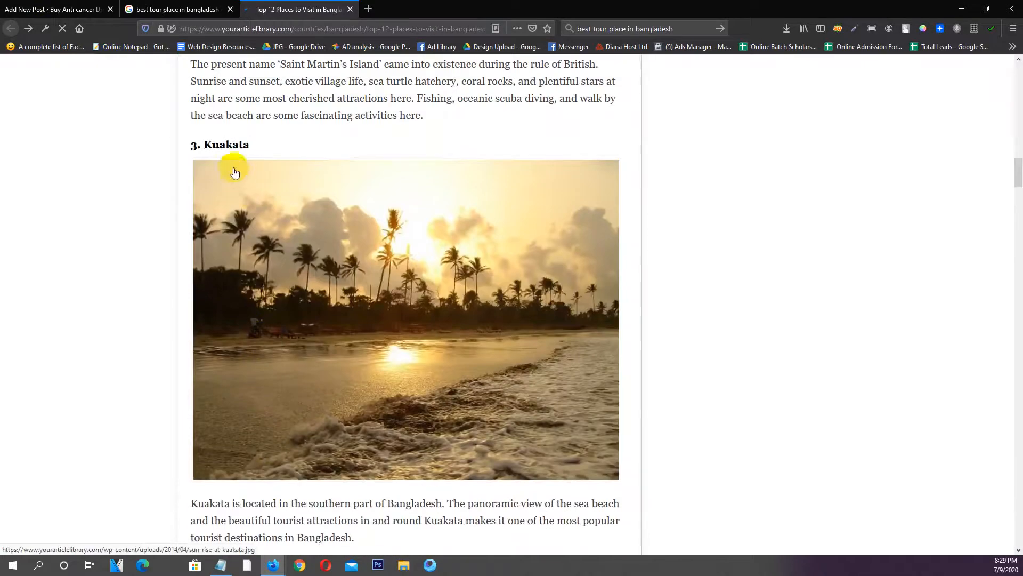
{"action": "double_click", "coordinate": [228, 144]}
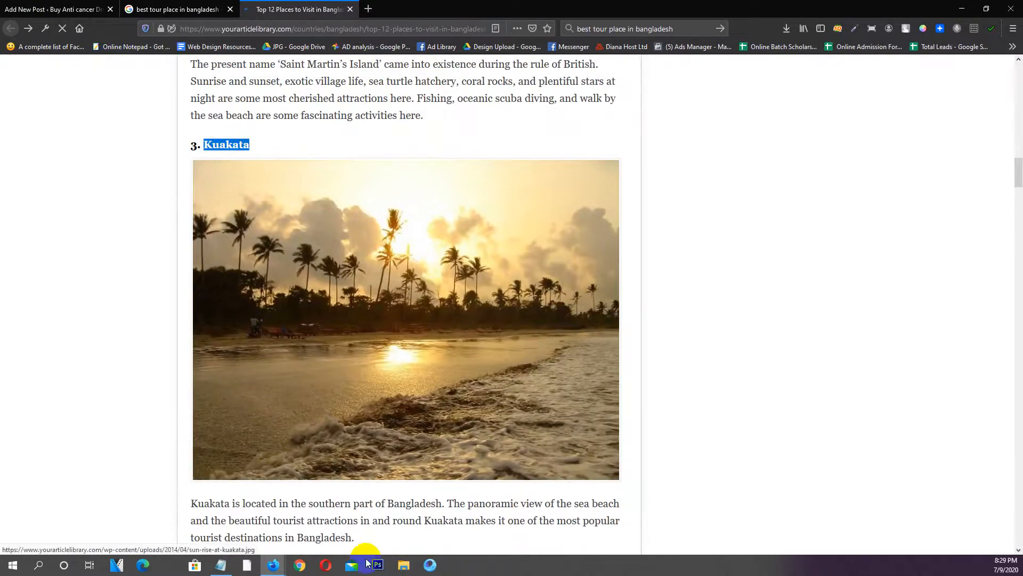
{"action": "left_click", "coordinate": [221, 564]}
{"action": "scroll", "coordinate": [467, 419], "scroll_direction": "down", "scroll_amount": 1}
{"action": "key", "text": "ctrl+v"}
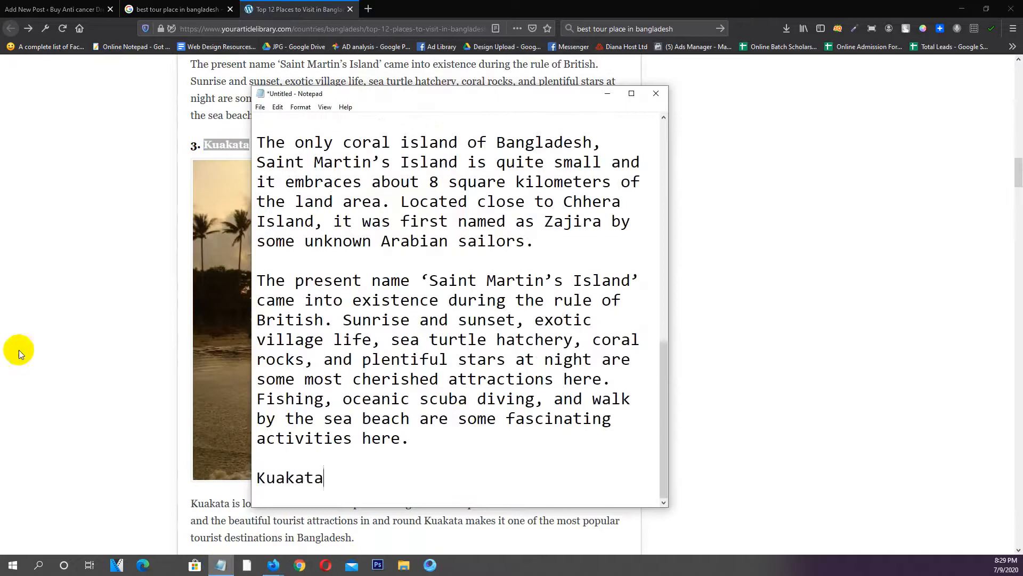
Copy the article's two Kuakata paragraphs and paste them in Notepad below the Kuakata heading, separated by blank lines
{"action": "left_click", "coordinate": [19, 349]}
{"action": "scroll", "coordinate": [146, 347], "scroll_direction": "down", "scroll_amount": 4}
{"action": "left_click_drag", "start_coordinate": [296, 413], "coordinate": [183, 285]}
{"action": "left_click", "coordinate": [221, 565]}
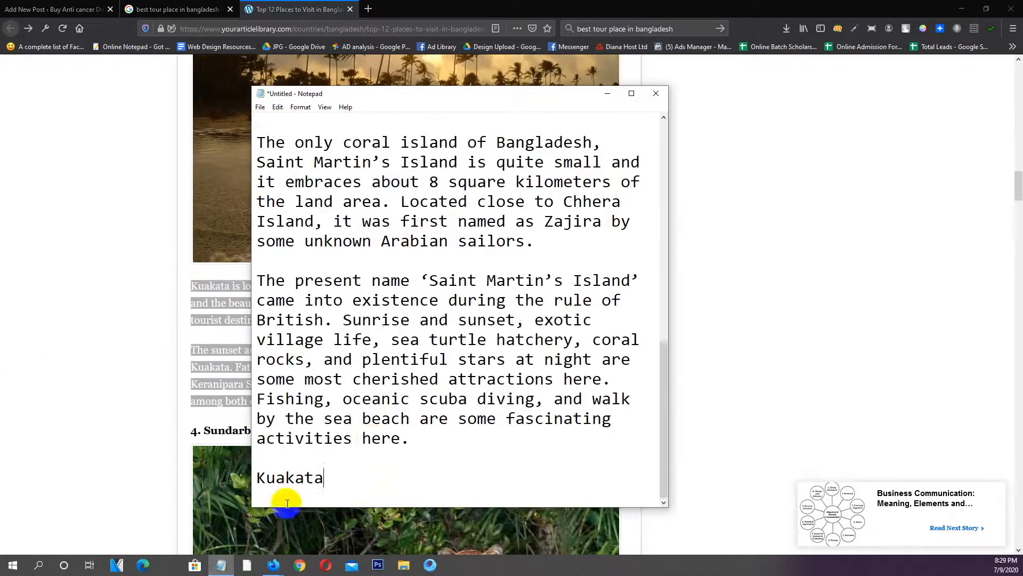
{"action": "key", "text": "Return"}
{"action": "key", "text": "Return"}
{"action": "key", "text": "Return"}
{"action": "key", "text": "ctrl+v"}
Copy the entire Notepad text and replace the WordPress post's body content with it
{"action": "key", "text": "ctrl+a"}
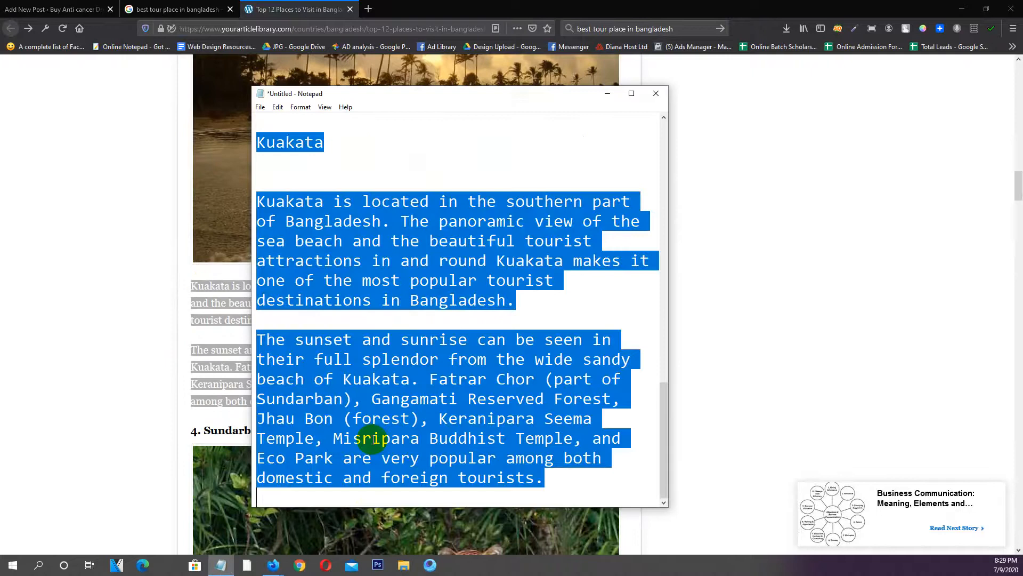
{"action": "key", "text": "ctrl+c"}
{"action": "left_click", "coordinate": [53, 9]}
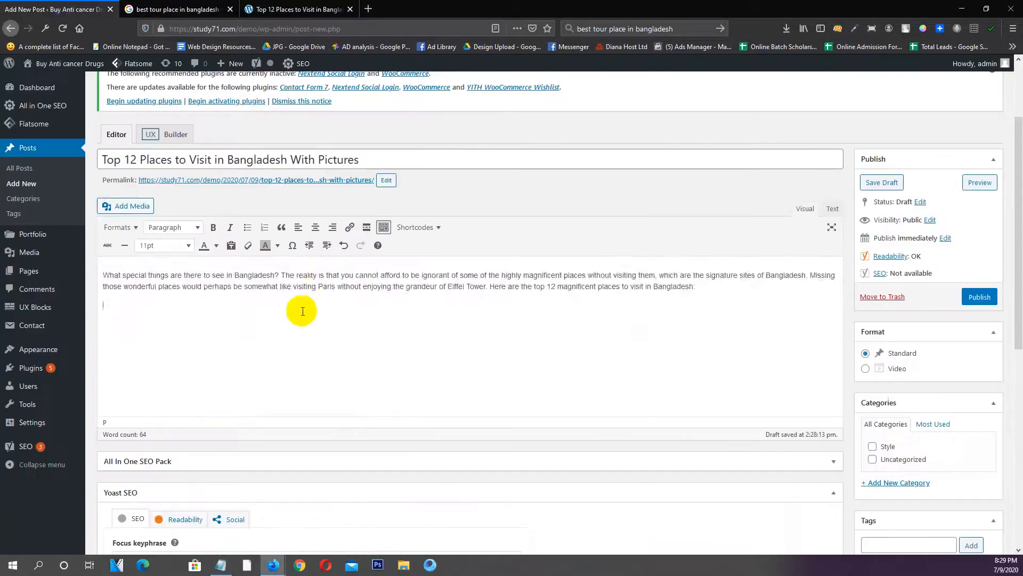
{"action": "key", "text": "ctrl+a"}
{"action": "key", "text": "ctrl+v"}
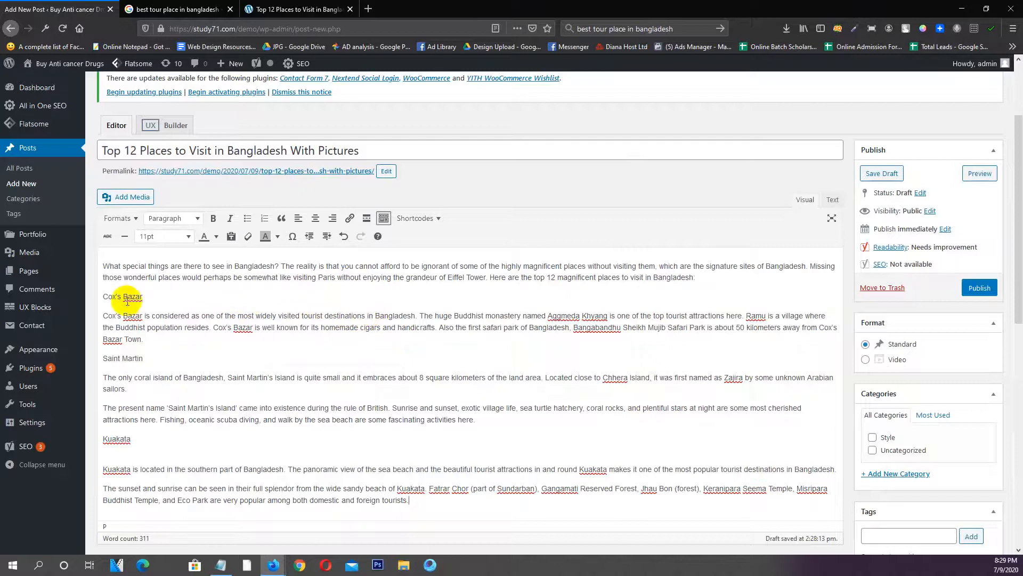
{"action": "mouse_move", "coordinate": [100, 296]}
{"action": "left_mouse_down"}
{"action": "mouse_move", "coordinate": [155, 295]}
{"action": "mouse_move", "coordinate": [86, 295]}
{"action": "left_mouse_up"}
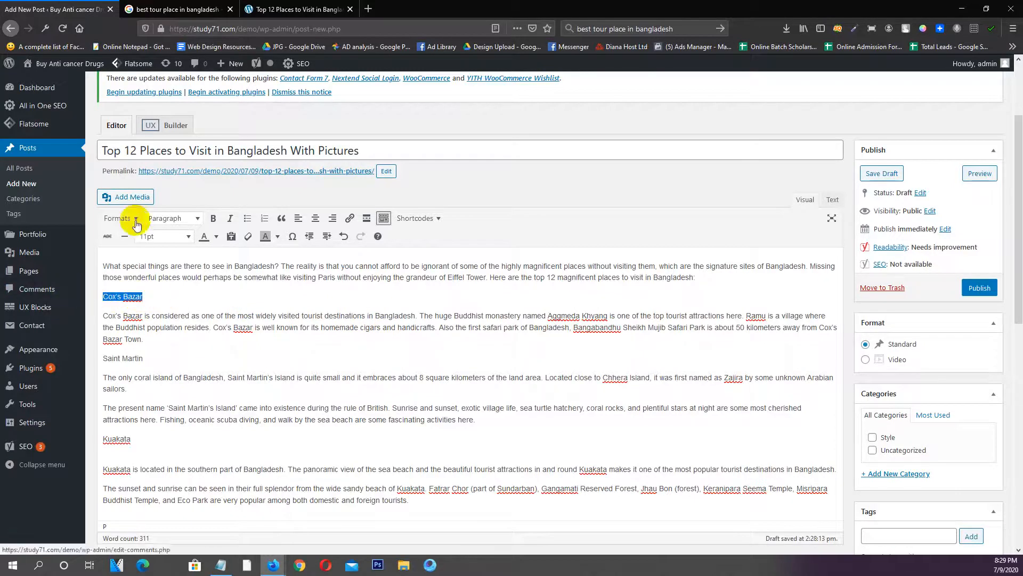
{"action": "left_click", "coordinate": [163, 219]}
{"action": "left_click", "coordinate": [181, 279]}
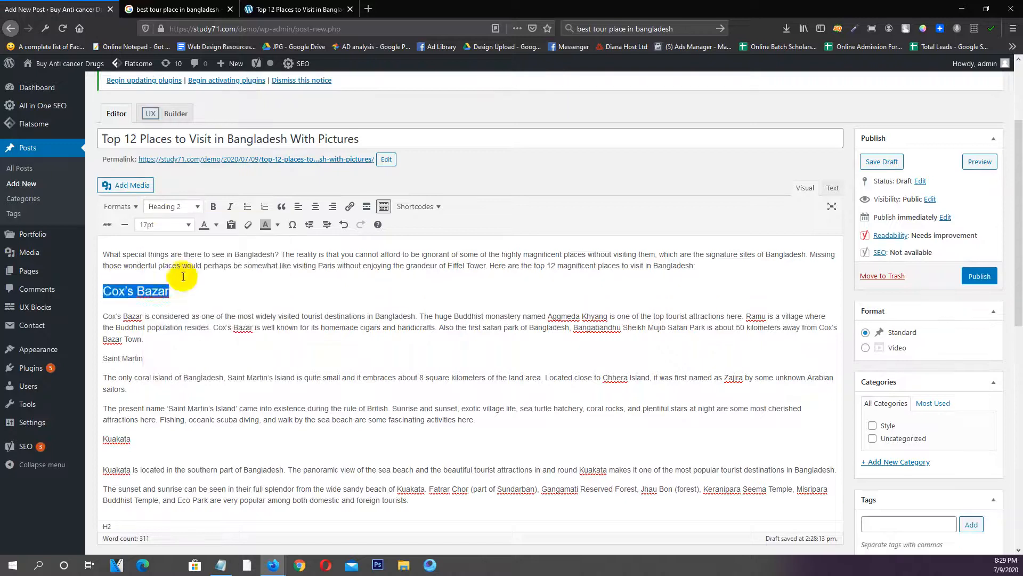
{"action": "left_click_drag", "start_coordinate": [153, 359], "coordinate": [64, 360]}
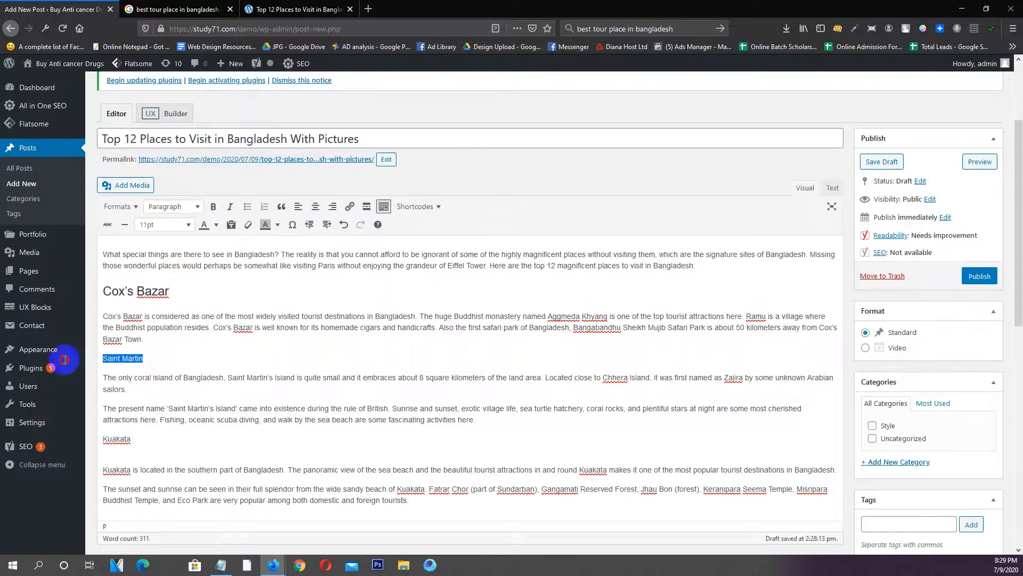
{"action": "left_click", "coordinate": [185, 294]}
{"action": "key", "text": "ctrl+z"}
{"action": "left_click", "coordinate": [278, 367]}
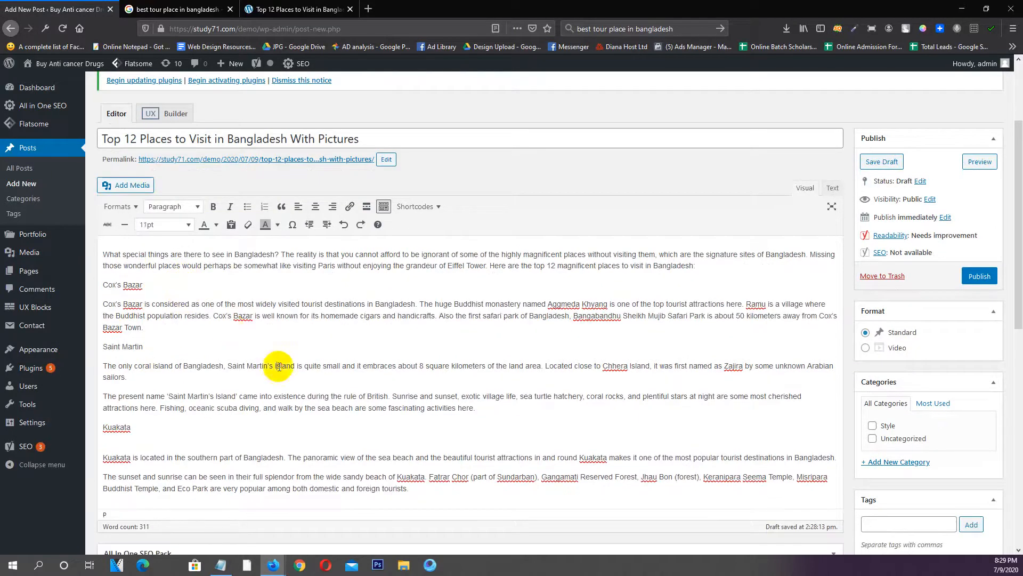
Change the post title to "Top 12 Places to Visit in Bangladesh - Must Read this post"
{"action": "scroll", "coordinate": [373, 412], "scroll_direction": "down", "scroll_amount": 2}
{"action": "scroll", "coordinate": [554, 327], "scroll_direction": "down", "scroll_amount": 2}
{"action": "scroll", "coordinate": [458, 363], "scroll_direction": "up", "scroll_amount": 5}
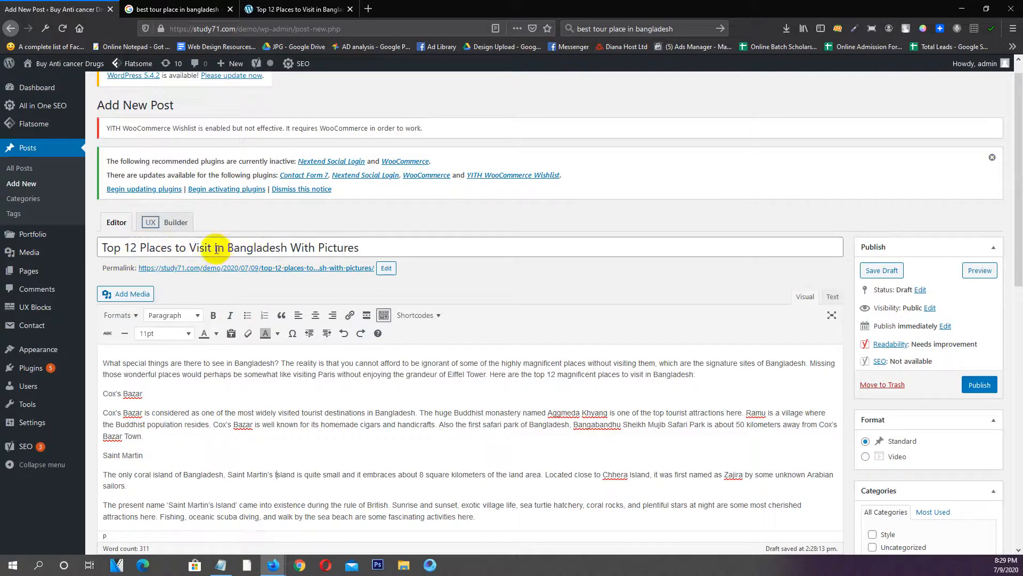
{"action": "left_click", "coordinate": [277, 244]}
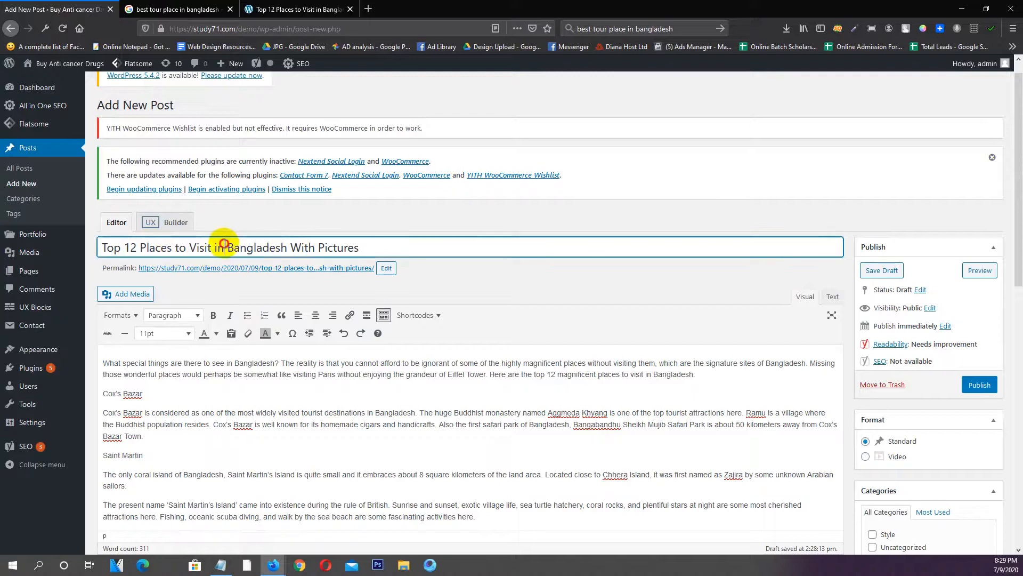
{"action": "left_click_drag", "start_coordinate": [224, 247], "coordinate": [527, 250]}
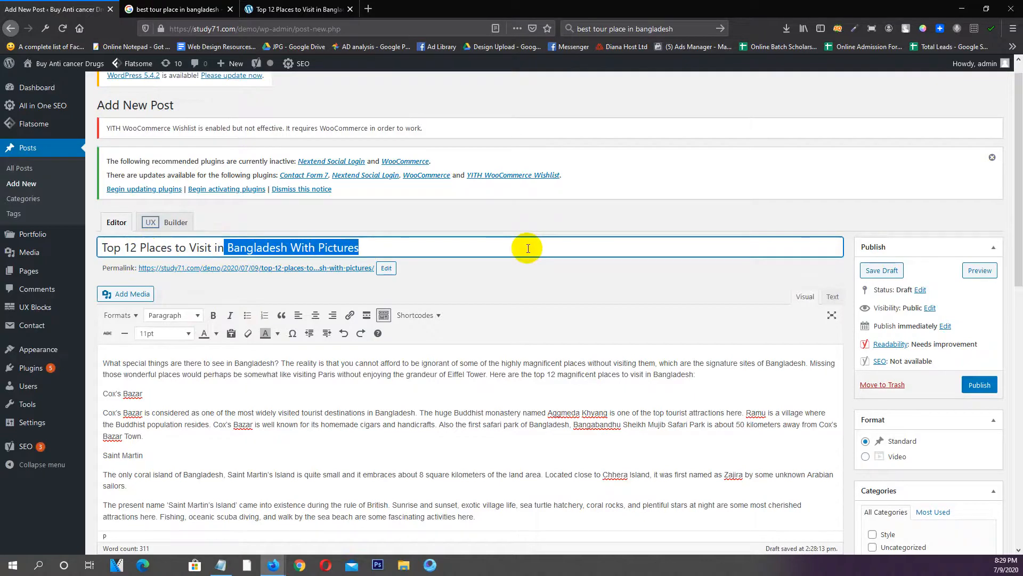
{"action": "type", "text": "b"}
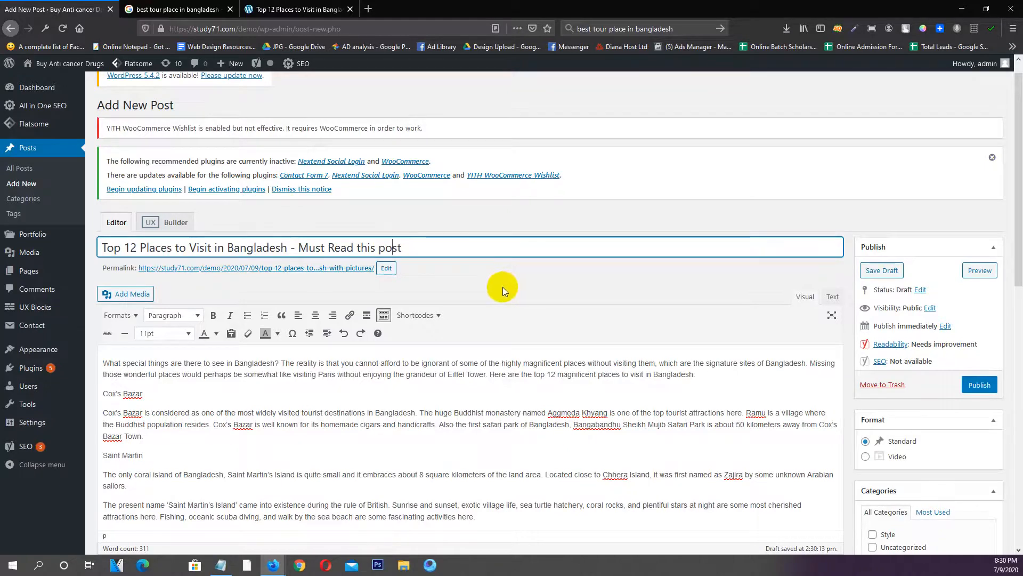
Copy "Visit in Bangladesh" from the post title and paste it as the Yoast SEO focus keyphrase
{"action": "scroll", "coordinate": [524, 300], "scroll_direction": "down", "scroll_amount": 1}
{"action": "scroll", "coordinate": [524, 300], "scroll_direction": "down", "scroll_amount": 3}
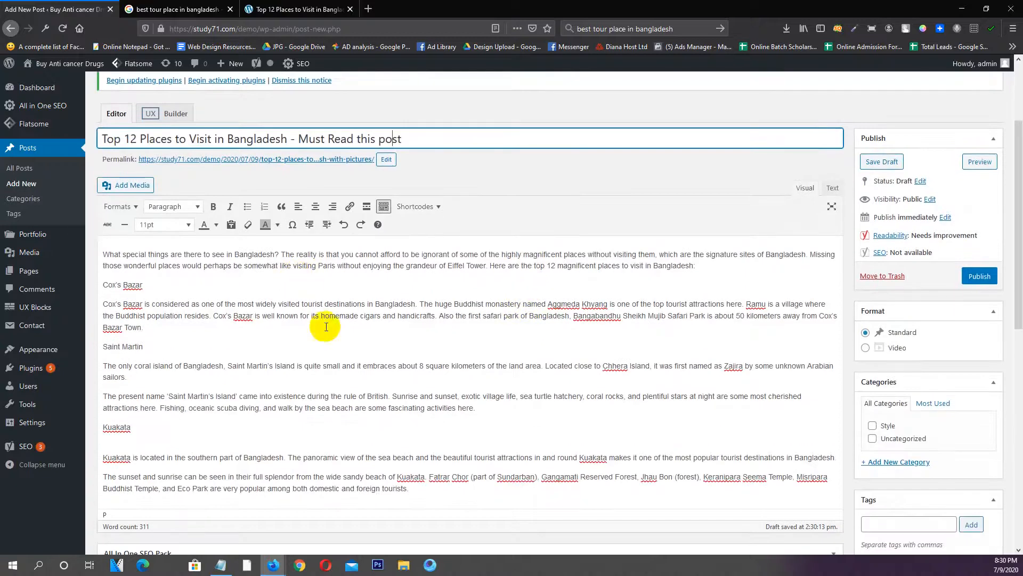
{"action": "scroll", "coordinate": [333, 329], "scroll_direction": "up", "scroll_amount": 4}
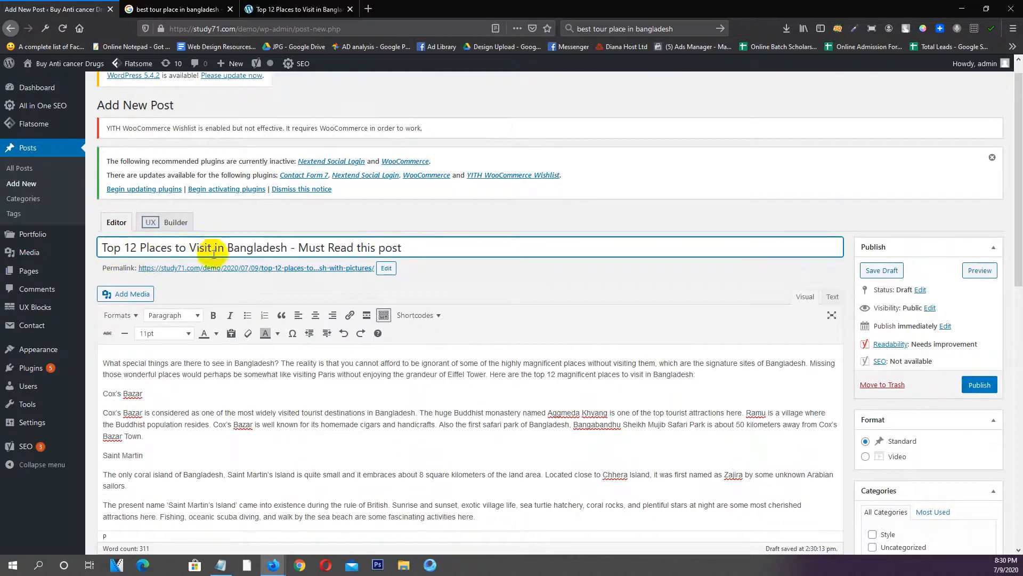
{"action": "left_click_drag", "start_coordinate": [198, 251], "coordinate": [288, 246]}
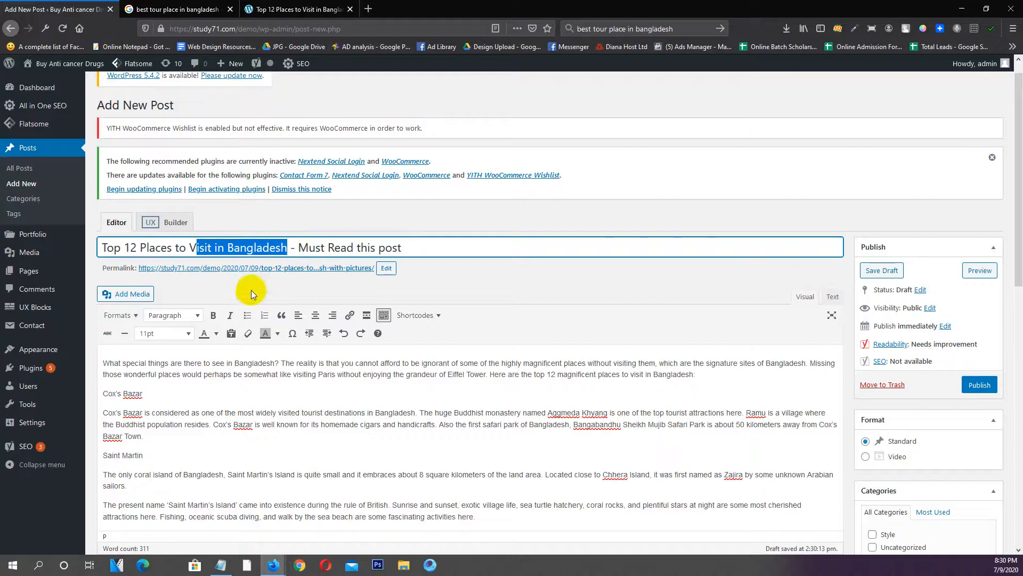
{"action": "left_click_drag", "start_coordinate": [190, 248], "coordinate": [285, 247]}
{"action": "scroll", "coordinate": [286, 373], "scroll_direction": "down", "scroll_amount": 12}
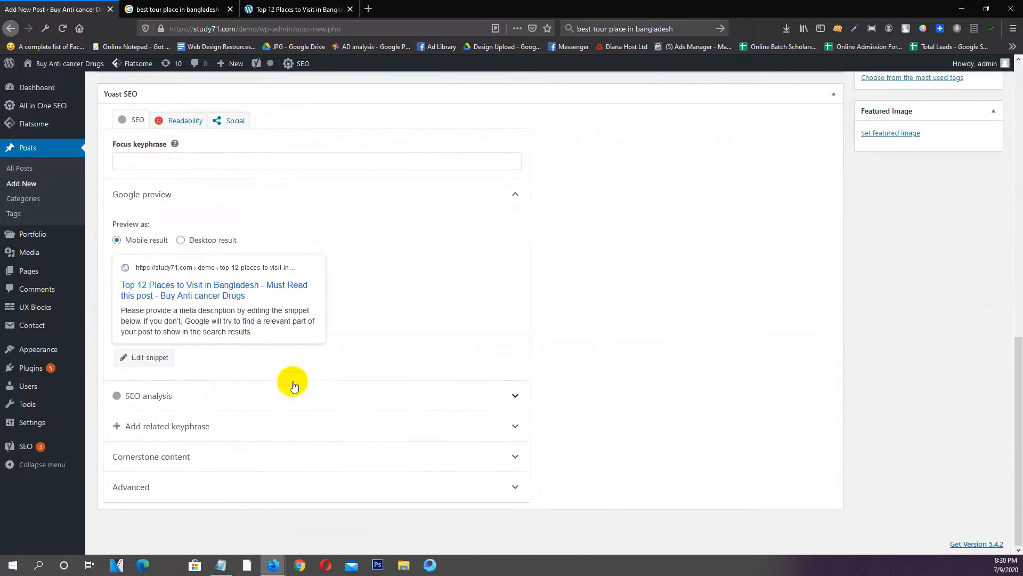
{"action": "left_click", "coordinate": [136, 158]}
{"action": "key", "text": "ctrl+v"}
{"action": "left_click", "coordinate": [691, 315]}
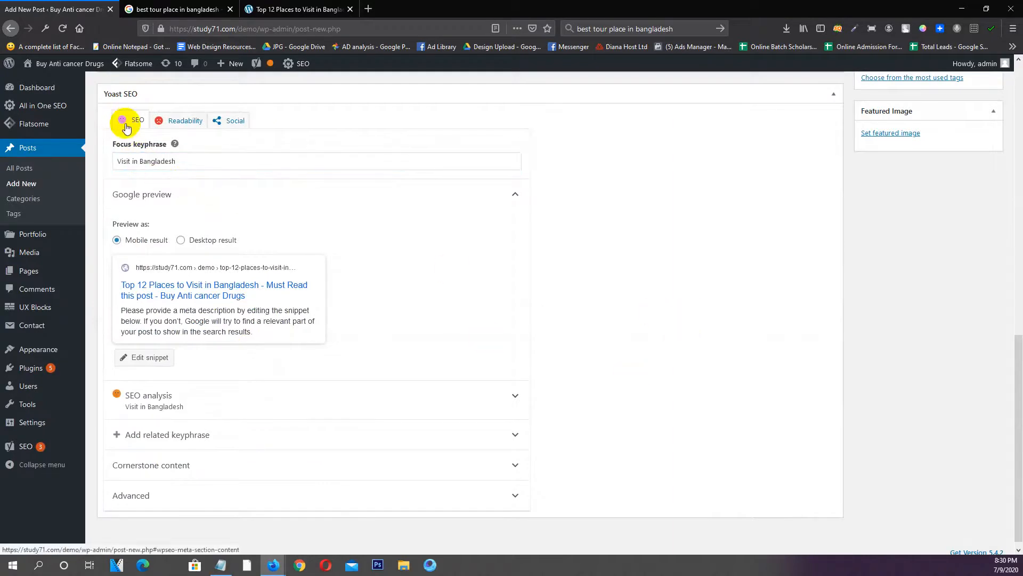
Check the post's SEO rating among the publishing details and open the Yoast Google preview snippet for editing
{"action": "scroll", "coordinate": [126, 128], "scroll_direction": "up", "scroll_amount": 5}
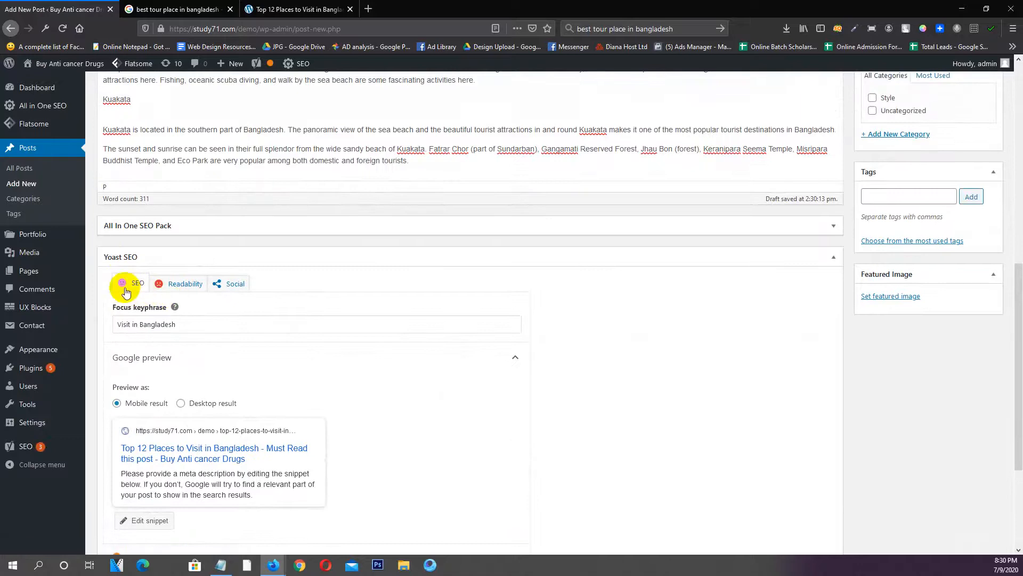
{"action": "scroll", "coordinate": [130, 292], "scroll_direction": "up", "scroll_amount": 1}
{"action": "scroll", "coordinate": [875, 291], "scroll_direction": "up", "scroll_amount": 10}
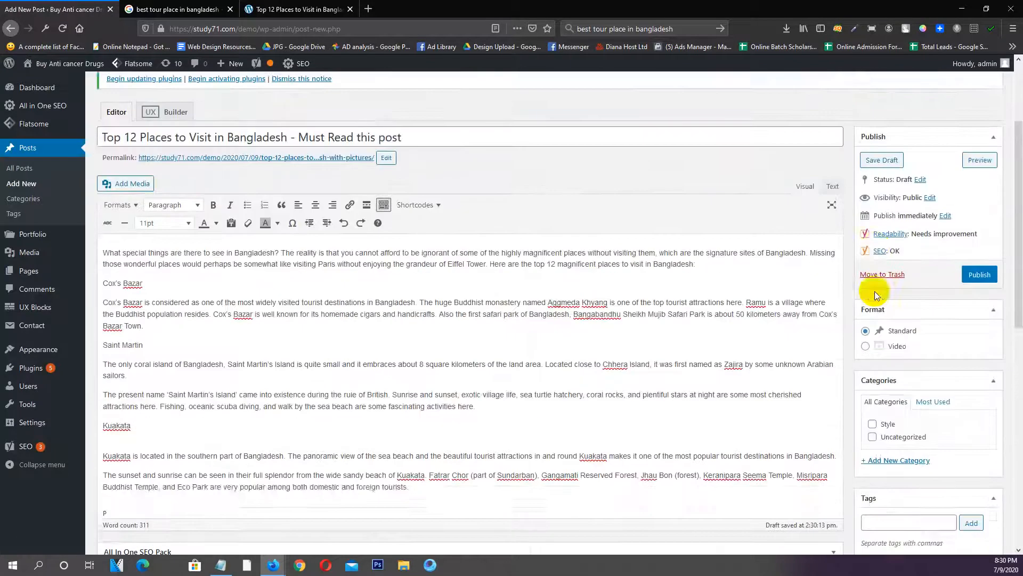
{"action": "scroll", "coordinate": [540, 346], "scroll_direction": "down", "scroll_amount": 2}
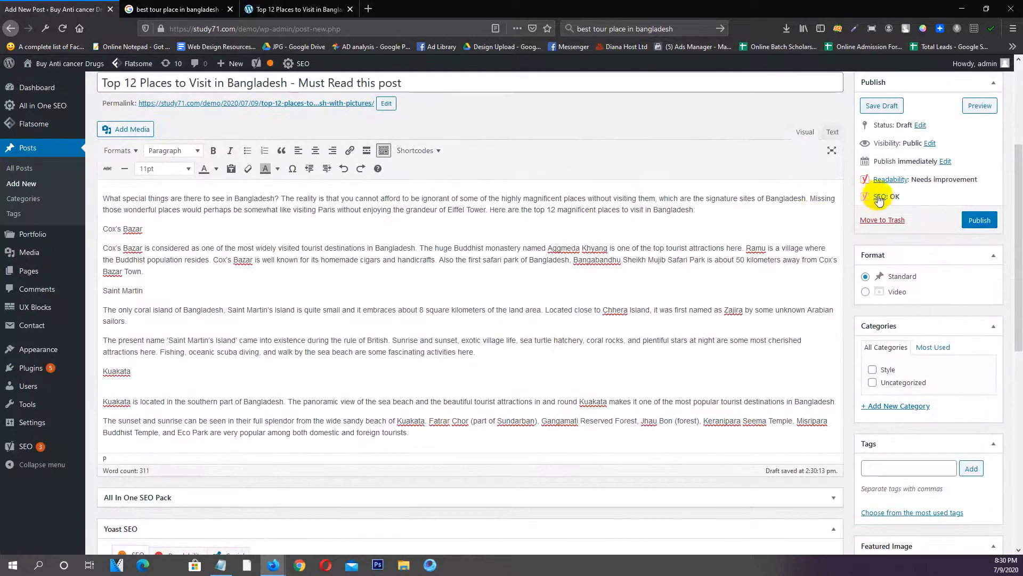
{"action": "scroll", "coordinate": [234, 367], "scroll_direction": "down", "scroll_amount": 7}
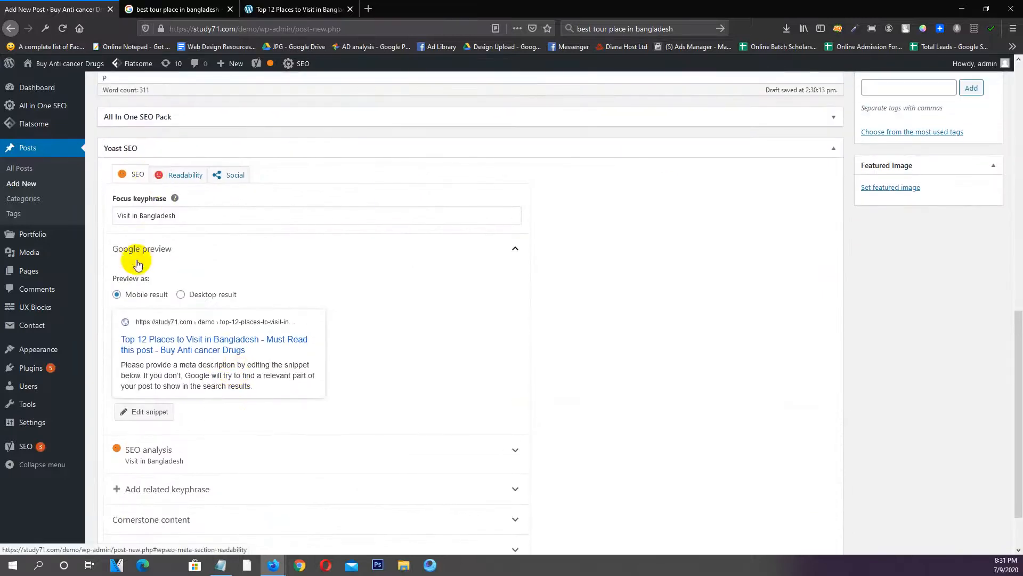
{"action": "scroll", "coordinate": [140, 261], "scroll_direction": "down", "scroll_amount": 2}
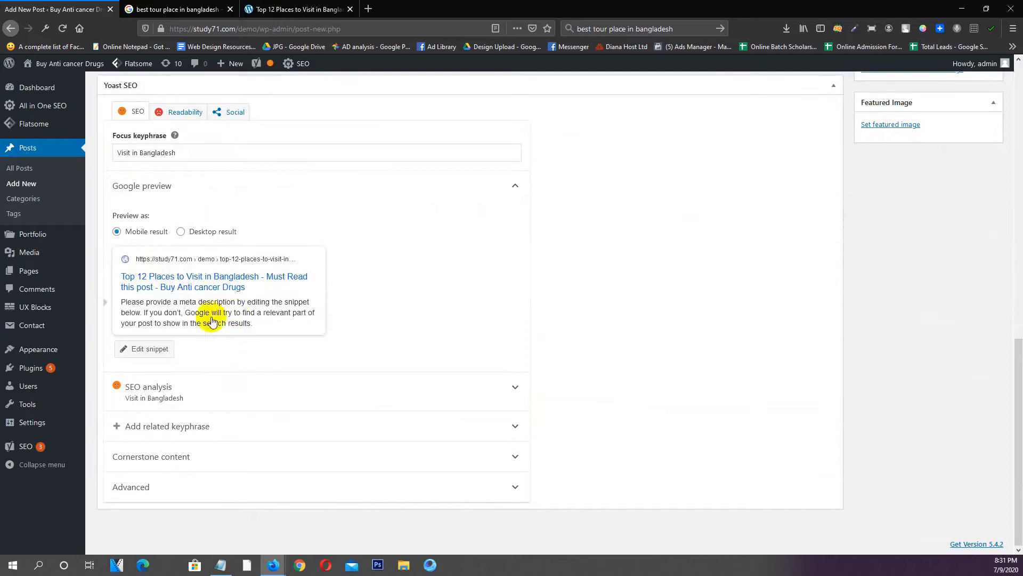
{"action": "left_click", "coordinate": [149, 349]}
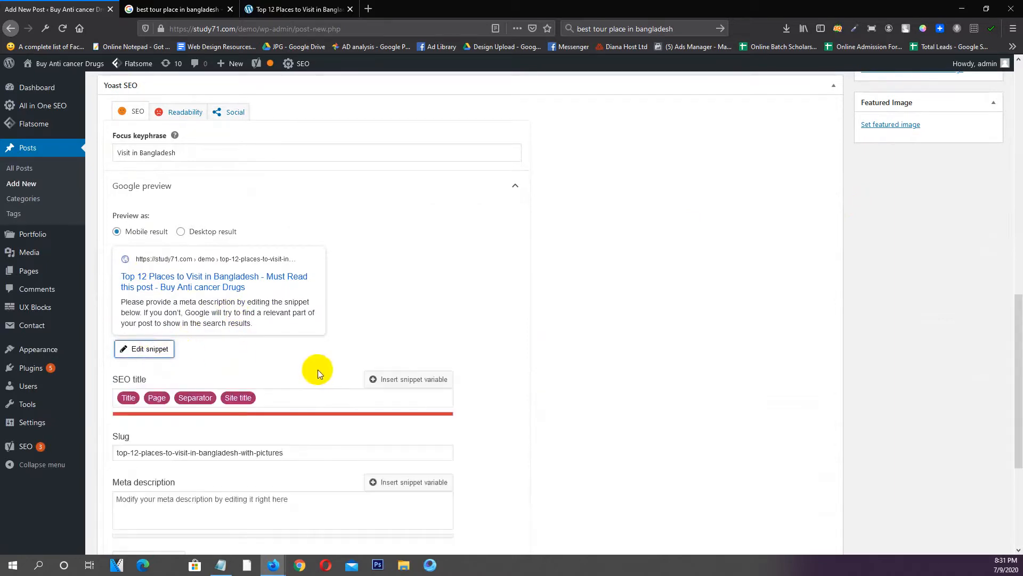
{"action": "scroll", "coordinate": [318, 370], "scroll_direction": "down", "scroll_amount": 3}
{"action": "left_click", "coordinate": [268, 241]}
Copy the full post title and replace the SEO title's snippet variables with it
{"action": "scroll", "coordinate": [303, 320], "scroll_direction": "up", "scroll_amount": 15}
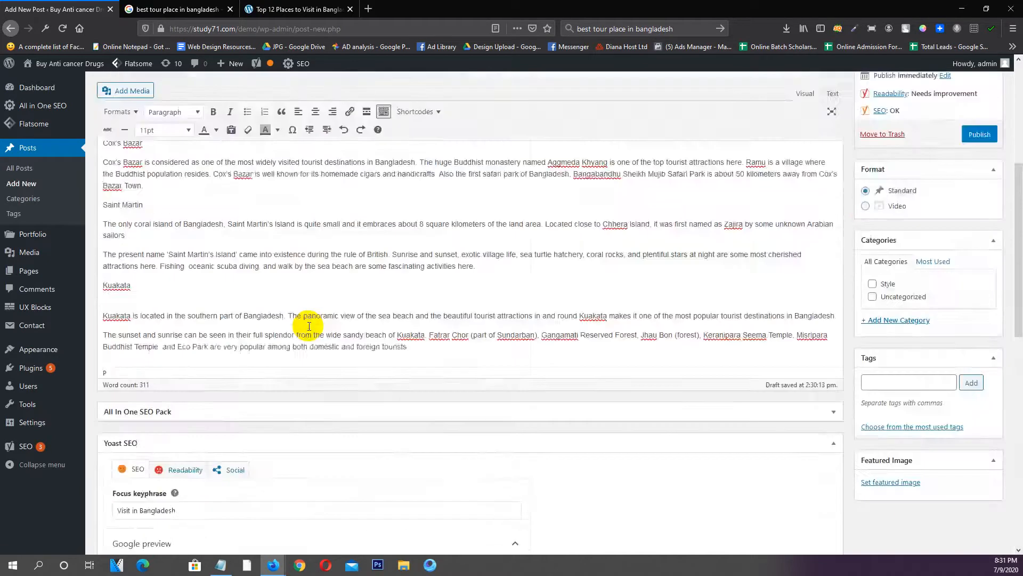
{"action": "left_click", "coordinate": [354, 262]}
{"action": "key", "text": "ctrl+a"}
{"action": "key", "text": "ctrl+c"}
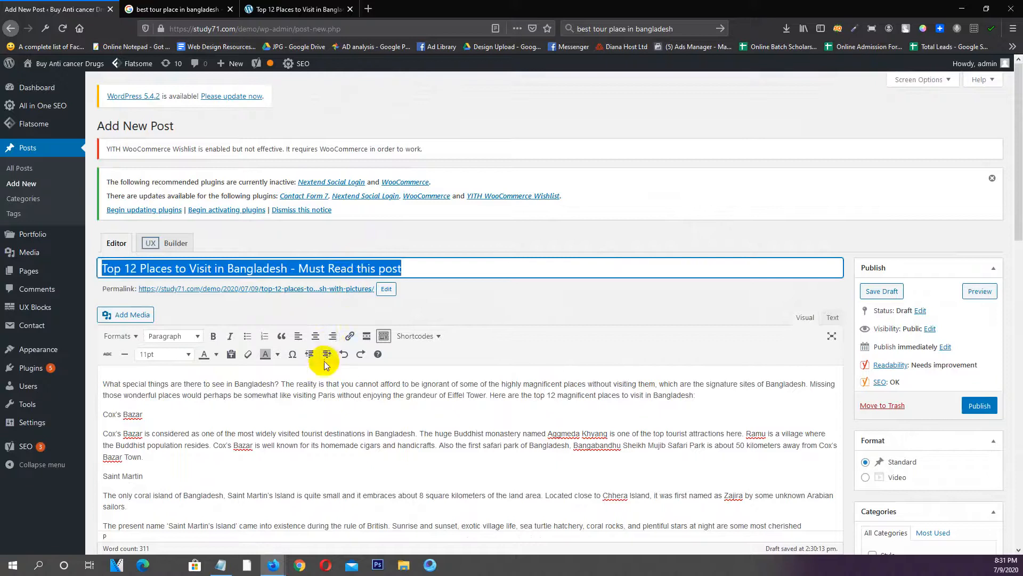
{"action": "scroll", "coordinate": [322, 354], "scroll_direction": "down", "scroll_amount": 15}
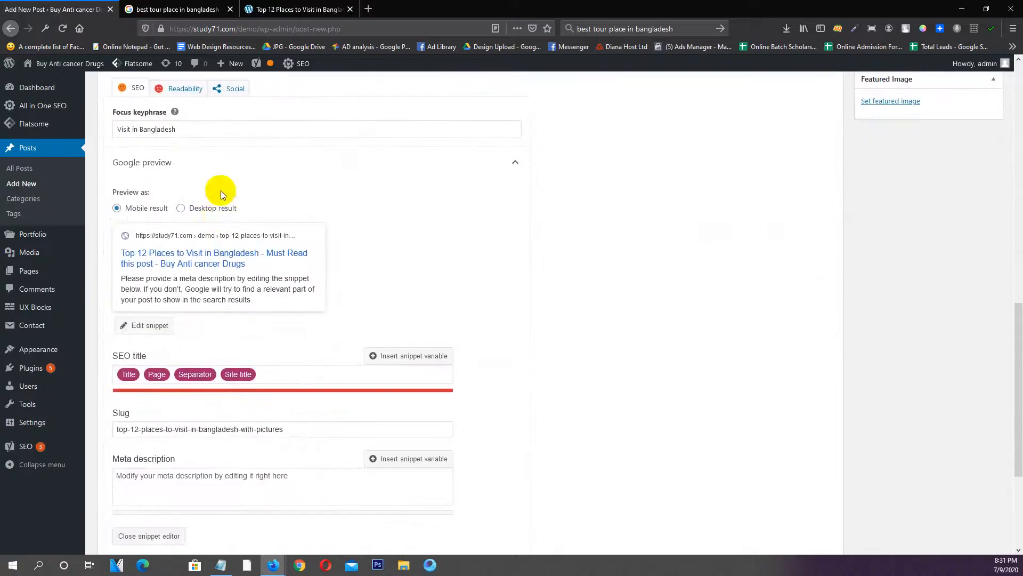
{"action": "left_click", "coordinate": [294, 377]}
{"action": "key", "text": "ctrl+a"}
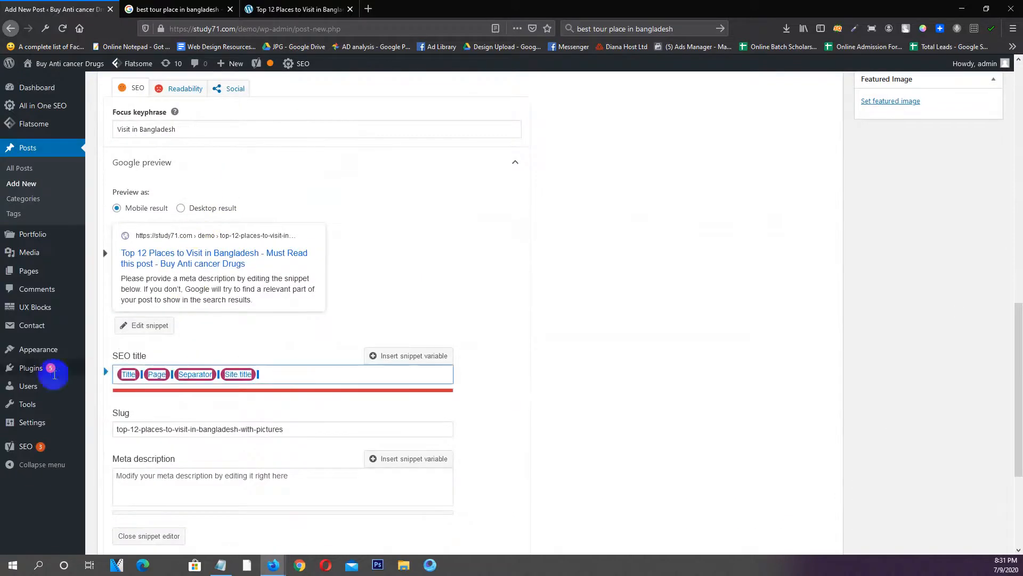
{"action": "key", "text": "ctrl+v"}
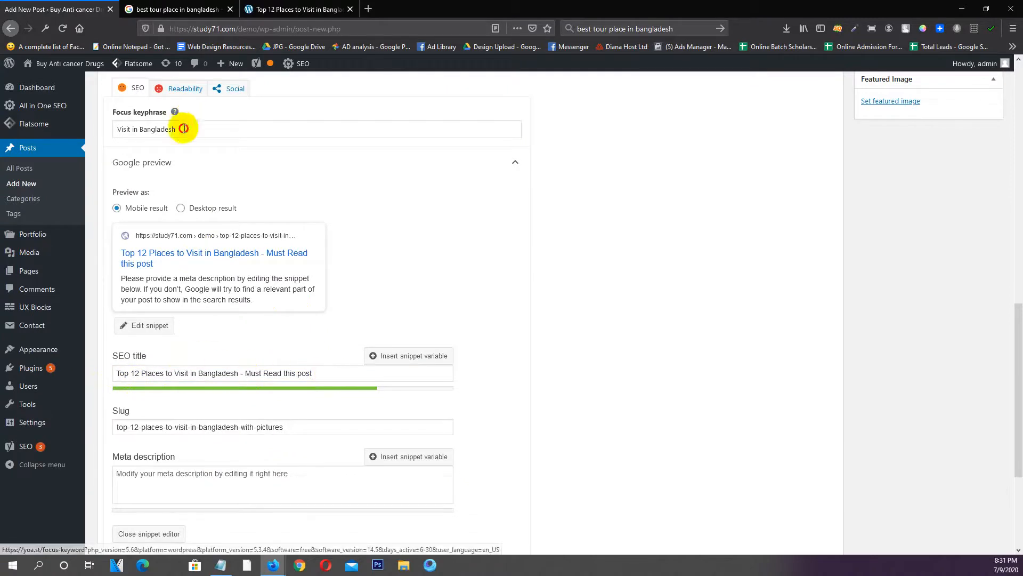
Compare the focus keyphrase with the matching words in the SEO title
{"action": "left_click_drag", "start_coordinate": [182, 129], "coordinate": [102, 129]}
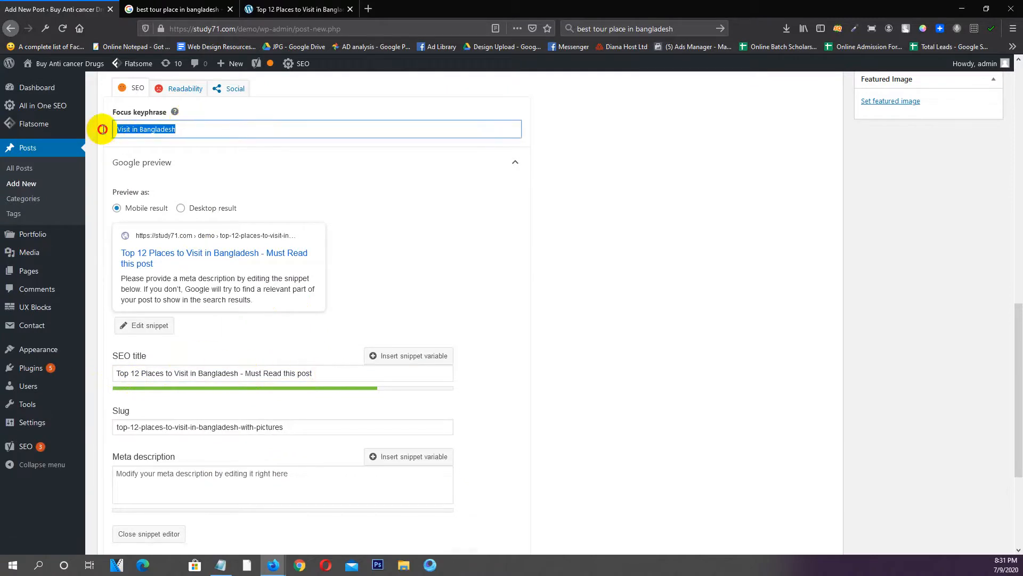
{"action": "left_click", "coordinate": [182, 373]}
{"action": "left_click_drag", "start_coordinate": [182, 373], "coordinate": [234, 370]}
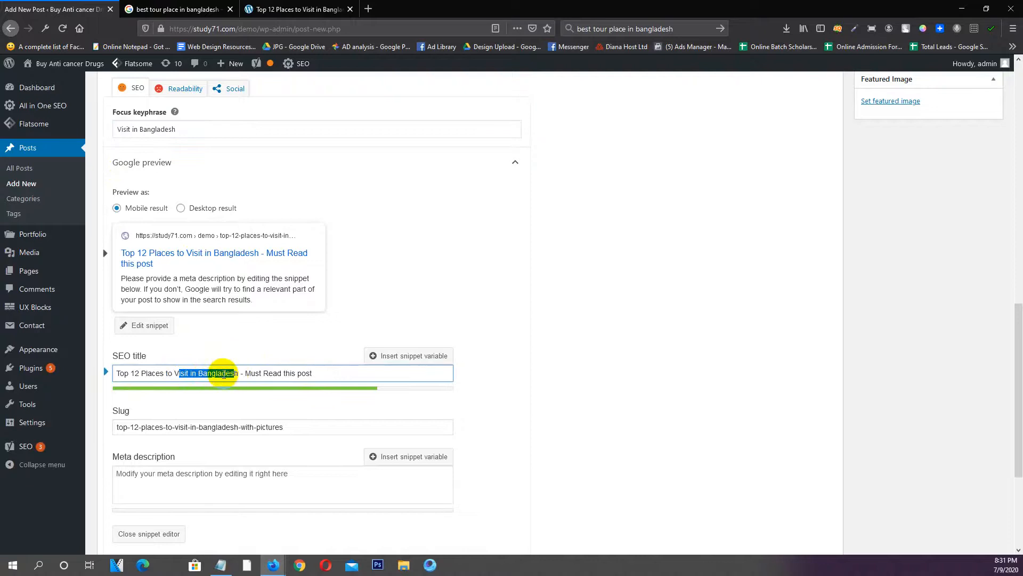
{"action": "scroll", "coordinate": [223, 373], "scroll_direction": "down", "scroll_amount": 2}
{"action": "left_click", "coordinate": [528, 329]}
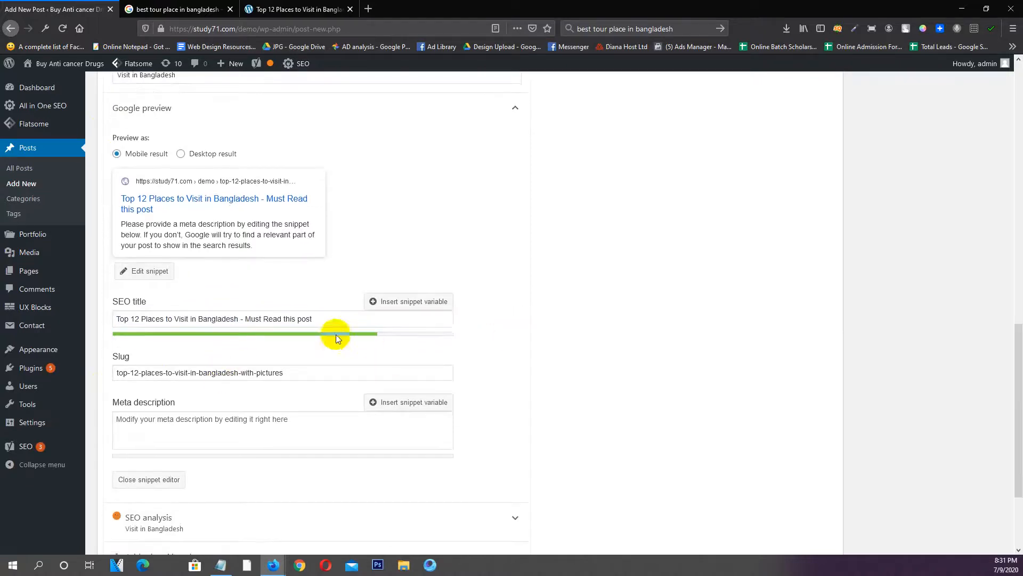
{"action": "left_click_drag", "start_coordinate": [114, 316], "coordinate": [319, 325]}
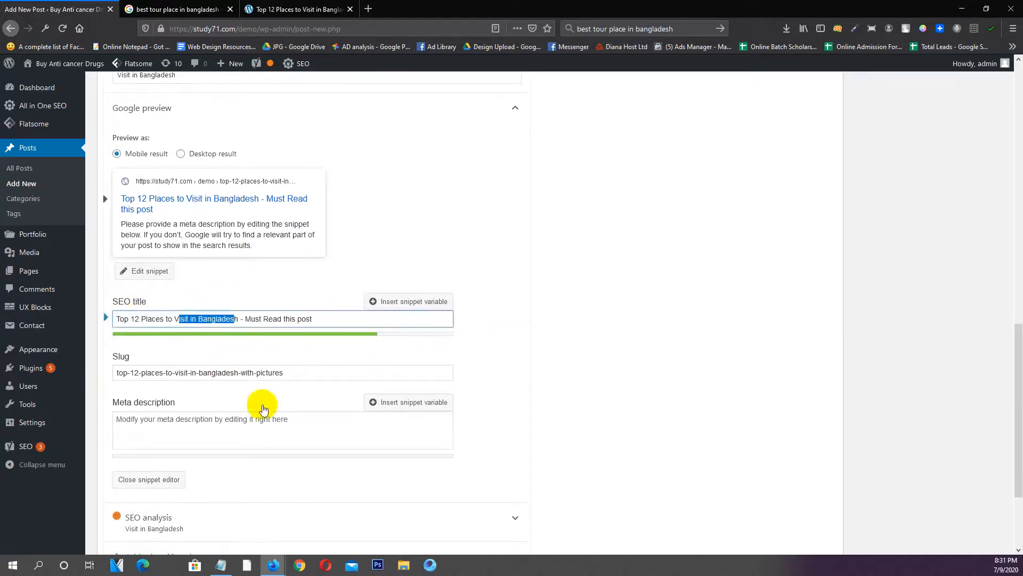
Copy the description of the flightexpert.com result from the Google search and paste it as the post's meta description
{"action": "left_click", "coordinate": [263, 407]}
{"action": "left_click", "coordinate": [213, 9]}
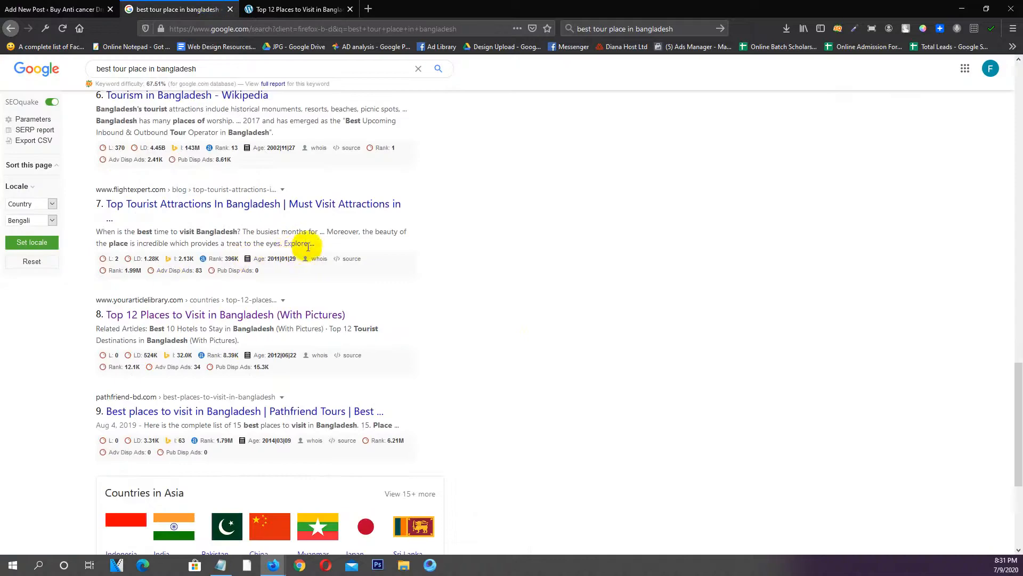
{"action": "left_click_drag", "start_coordinate": [307, 243], "coordinate": [98, 229]}
{"action": "key", "text": "ctrl+c"}
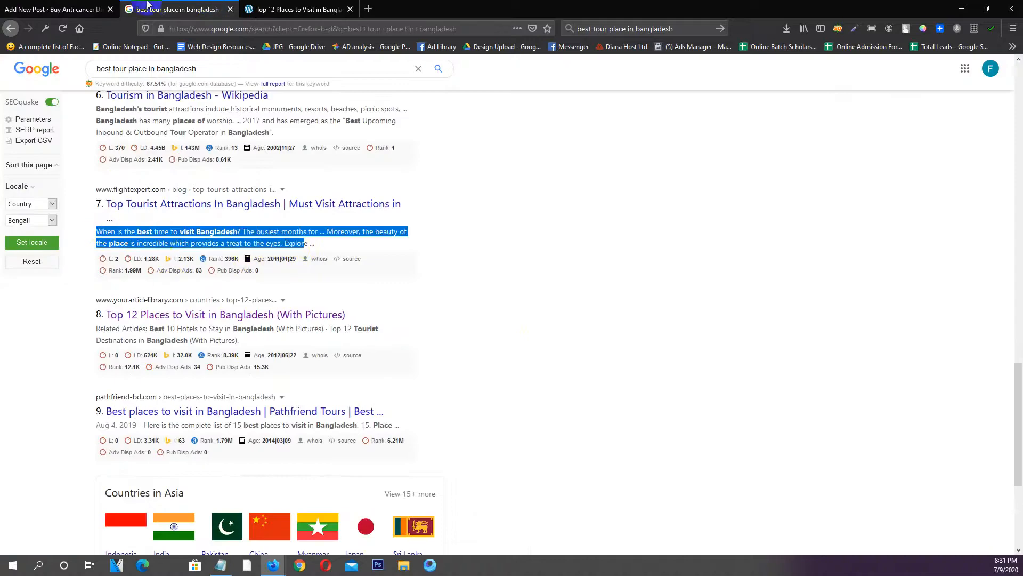
{"action": "left_click", "coordinate": [53, 9]}
{"action": "left_click", "coordinate": [233, 421]}
{"action": "key", "text": "ctrl+v"}
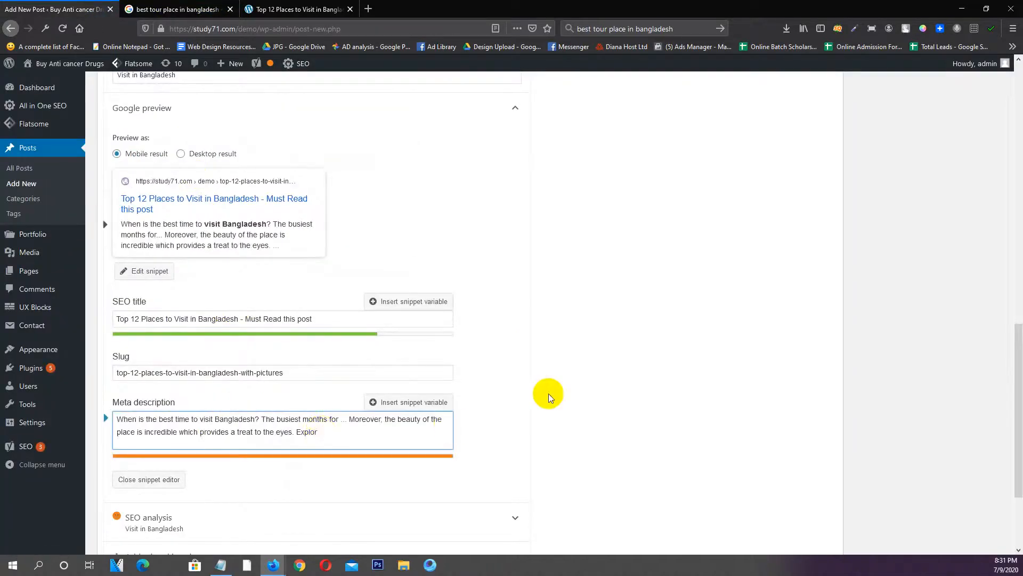
Remove the trailing "Explor" from the meta description and end it with "eyes..."
{"action": "scroll", "coordinate": [538, 373], "scroll_direction": "down", "scroll_amount": 2}
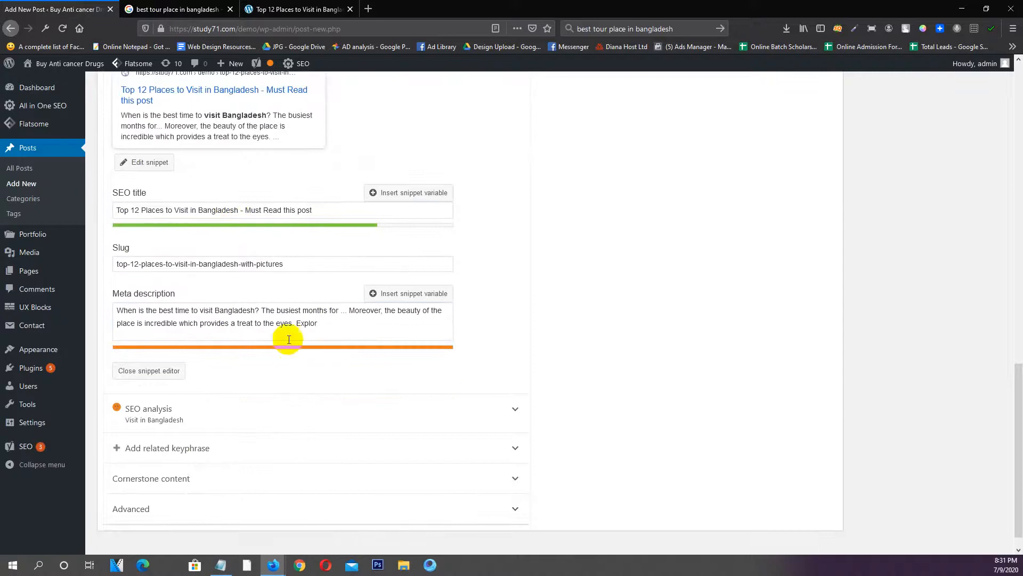
{"action": "left_click_drag", "start_coordinate": [322, 323], "coordinate": [292, 326]}
{"action": "key", "text": "BackSpace"}
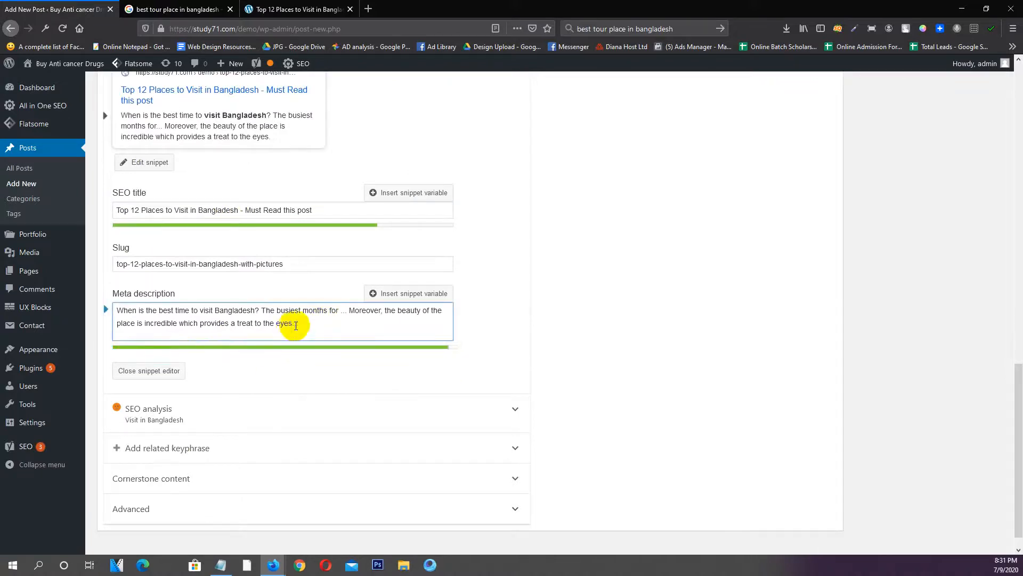
{"action": "type", "text": ".."}
{"action": "left_click", "coordinate": [609, 270]}
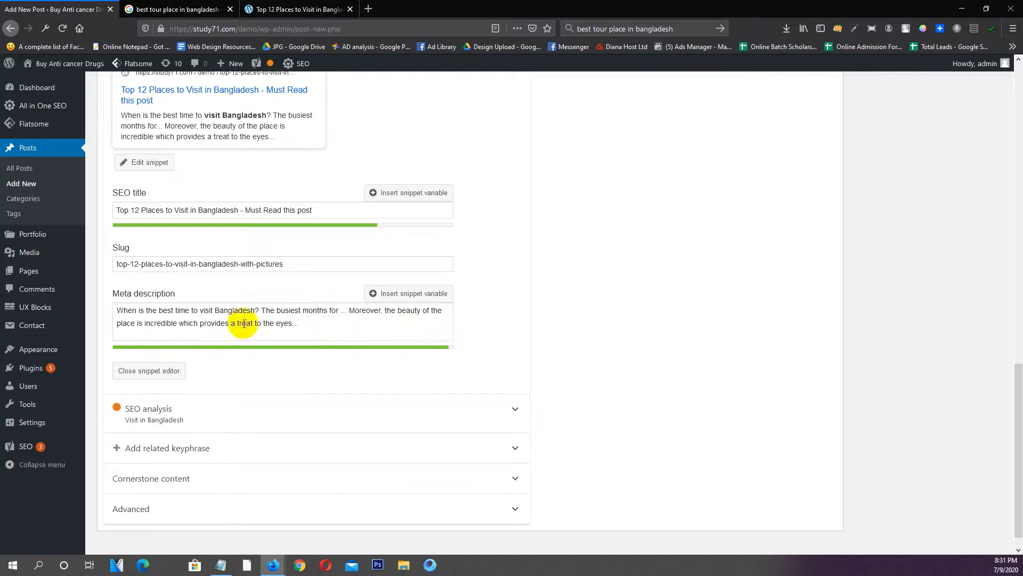
{"action": "scroll", "coordinate": [228, 297], "scroll_direction": "up", "scroll_amount": 2}
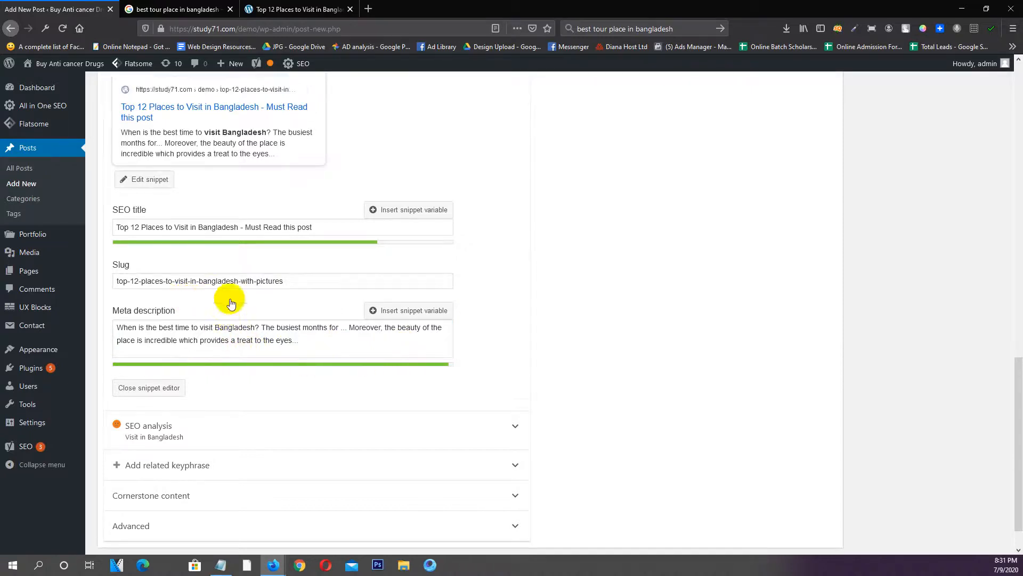
Expand the SEO analysis section and review its problems, improvements and good results
{"action": "scroll", "coordinate": [228, 315], "scroll_direction": "down", "scroll_amount": 2}
{"action": "scroll", "coordinate": [230, 315], "scroll_direction": "down", "scroll_amount": 1}
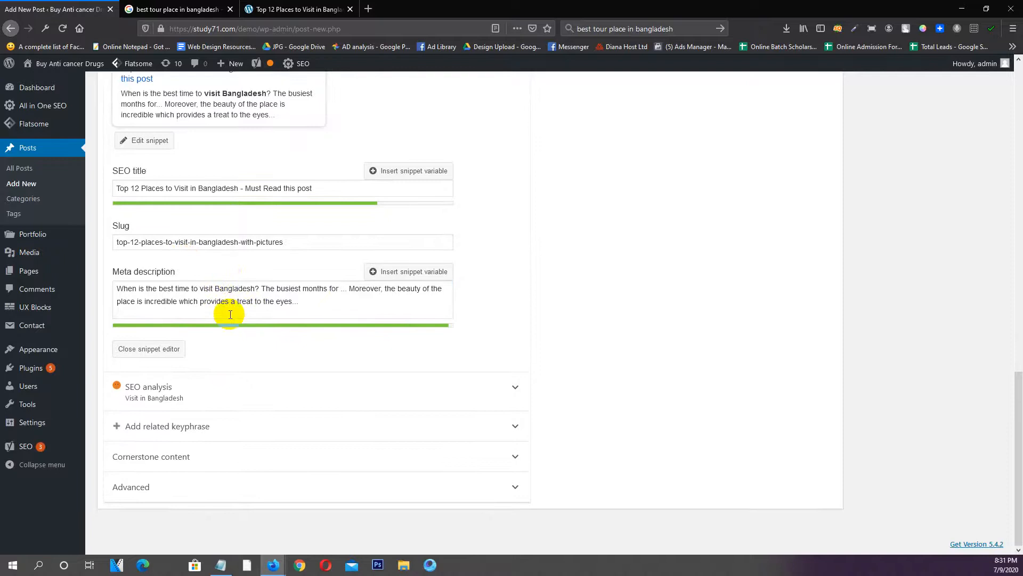
{"action": "scroll", "coordinate": [230, 315], "scroll_direction": "up", "scroll_amount": 6}
{"action": "scroll", "coordinate": [311, 377], "scroll_direction": "down", "scroll_amount": 6}
{"action": "left_click", "coordinate": [499, 394]}
{"action": "scroll", "coordinate": [490, 393], "scroll_direction": "down", "scroll_amount": 7}
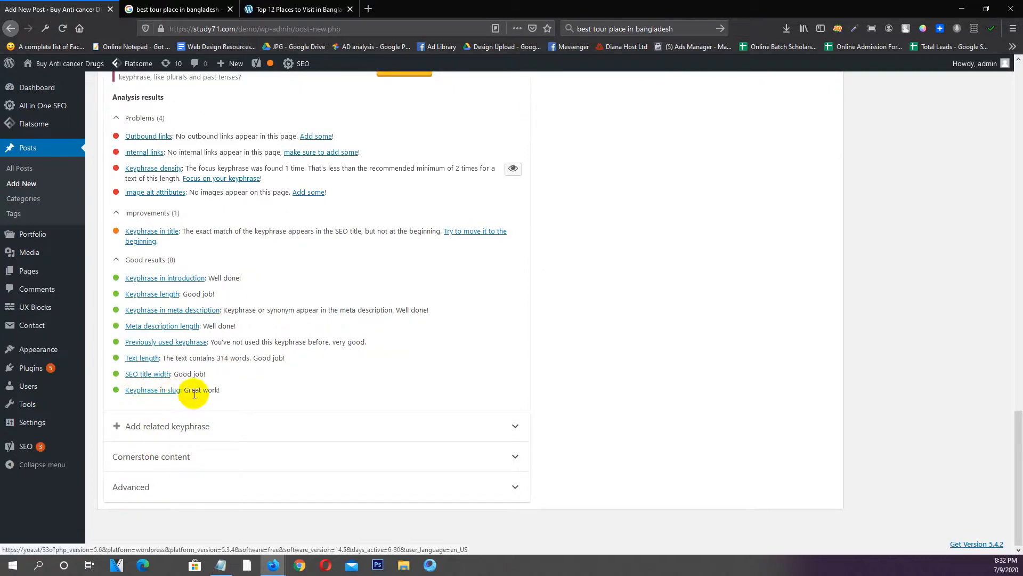
Check the post's permalink and the "visit-in-bangladesh" part of the slug against the keyphrase in slug result
{"action": "scroll", "coordinate": [192, 393], "scroll_direction": "up", "scroll_amount": 8}
{"action": "scroll", "coordinate": [104, 427], "scroll_direction": "up", "scroll_amount": 12}
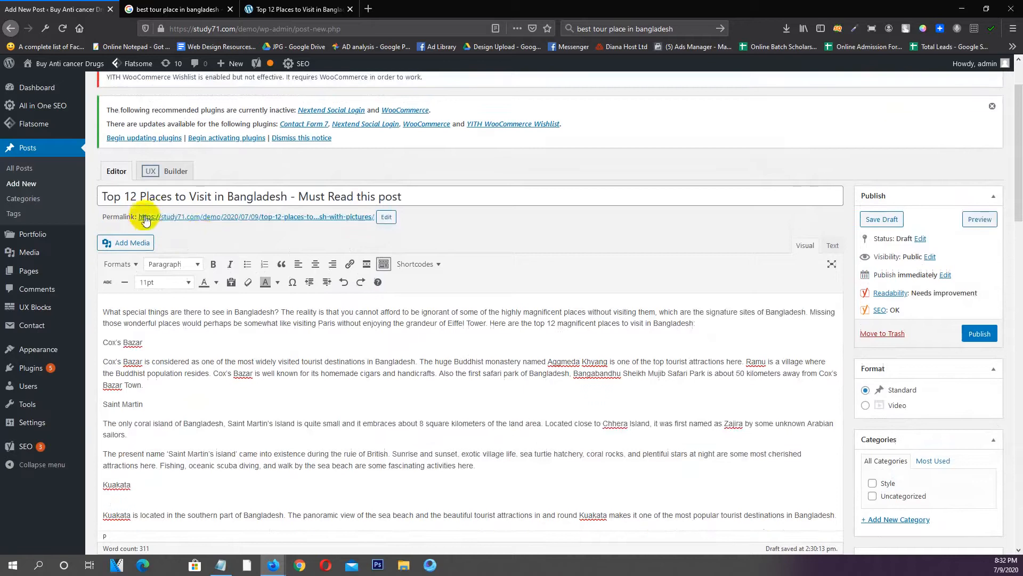
{"action": "left_click_drag", "start_coordinate": [145, 220], "coordinate": [368, 221]}
{"action": "left_click", "coordinate": [224, 197]}
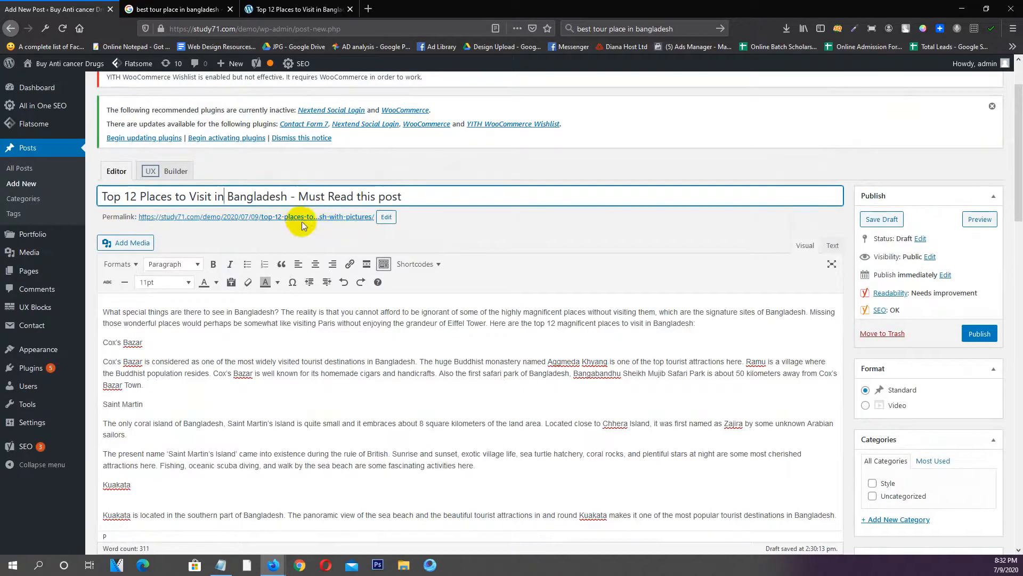
{"action": "scroll", "coordinate": [242, 315], "scroll_direction": "down", "scroll_amount": 3}
{"action": "scroll", "coordinate": [242, 316], "scroll_direction": "down", "scroll_amount": 10}
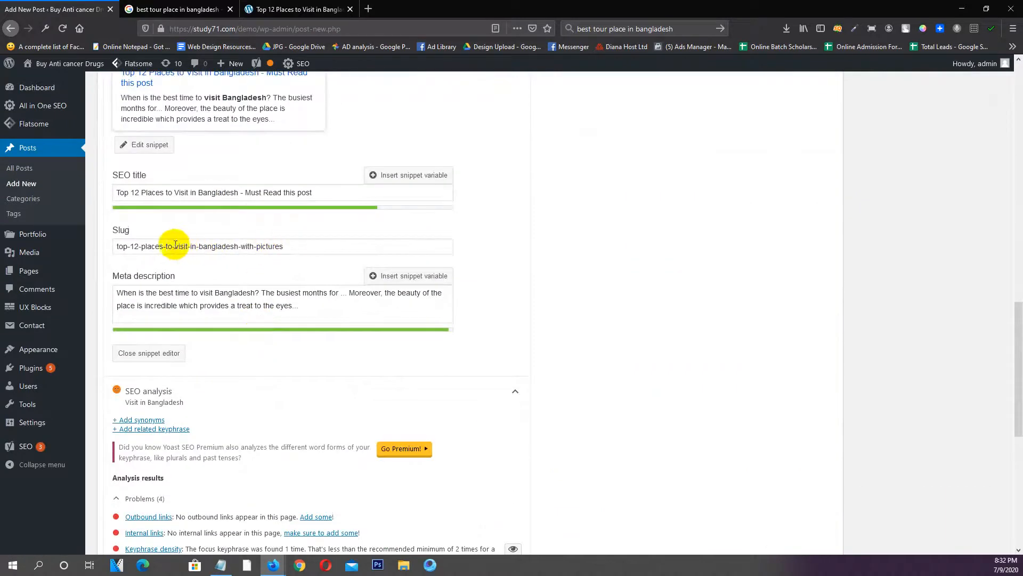
{"action": "left_click_drag", "start_coordinate": [173, 246], "coordinate": [237, 245]}
{"action": "scroll", "coordinate": [194, 368], "scroll_direction": "down", "scroll_amount": 6}
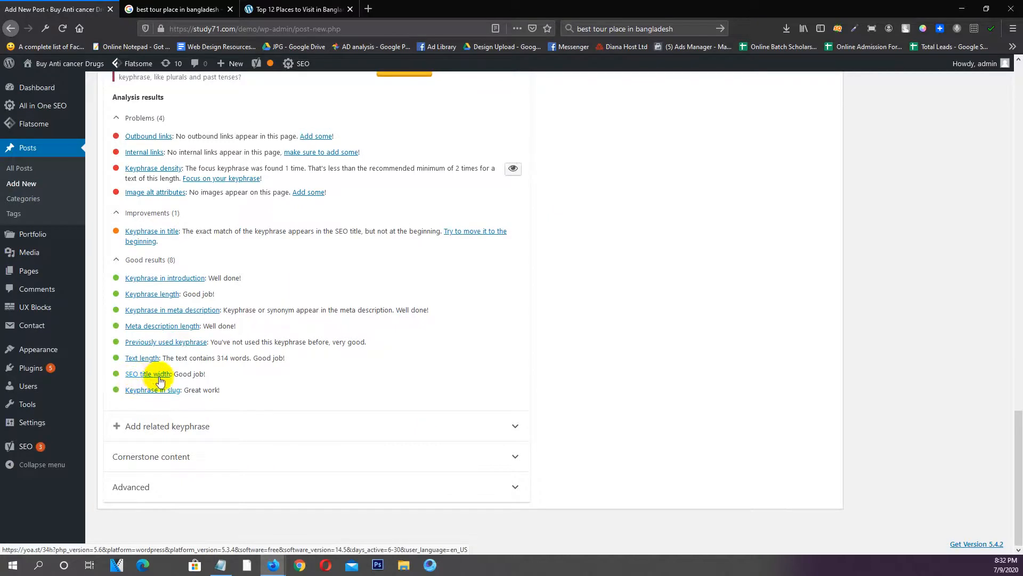
Try the SEO title without "- Must Read this post" and undo the deletion
{"action": "scroll", "coordinate": [195, 401], "scroll_direction": "up", "scroll_amount": 10}
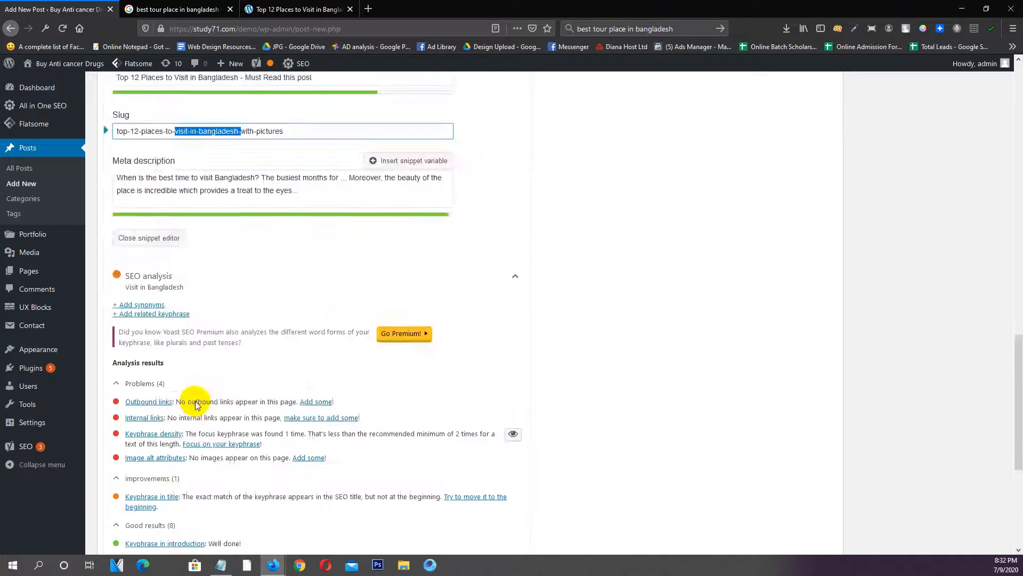
{"action": "scroll", "coordinate": [216, 397], "scroll_direction": "down", "scroll_amount": 3}
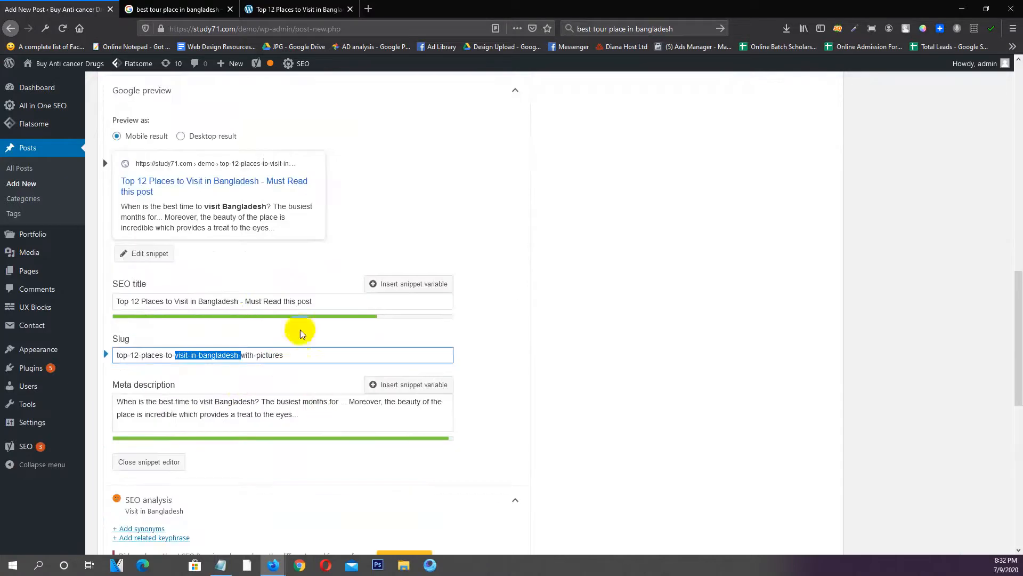
{"action": "left_click", "coordinate": [334, 304]}
{"action": "left_click_drag", "start_coordinate": [334, 304], "coordinate": [239, 302]}
{"action": "key", "text": "BackSpace"}
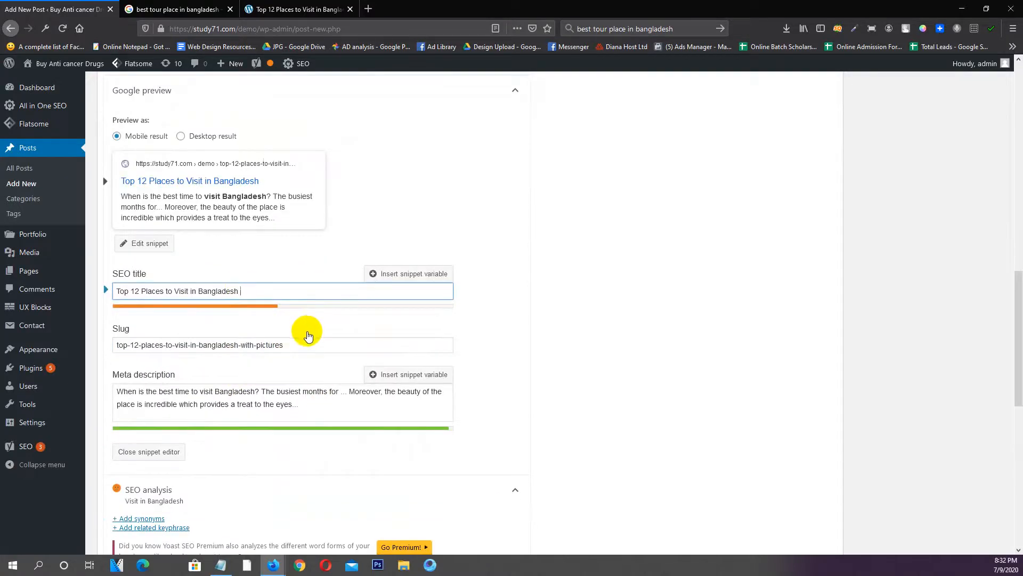
{"action": "key", "text": "ctrl+z"}
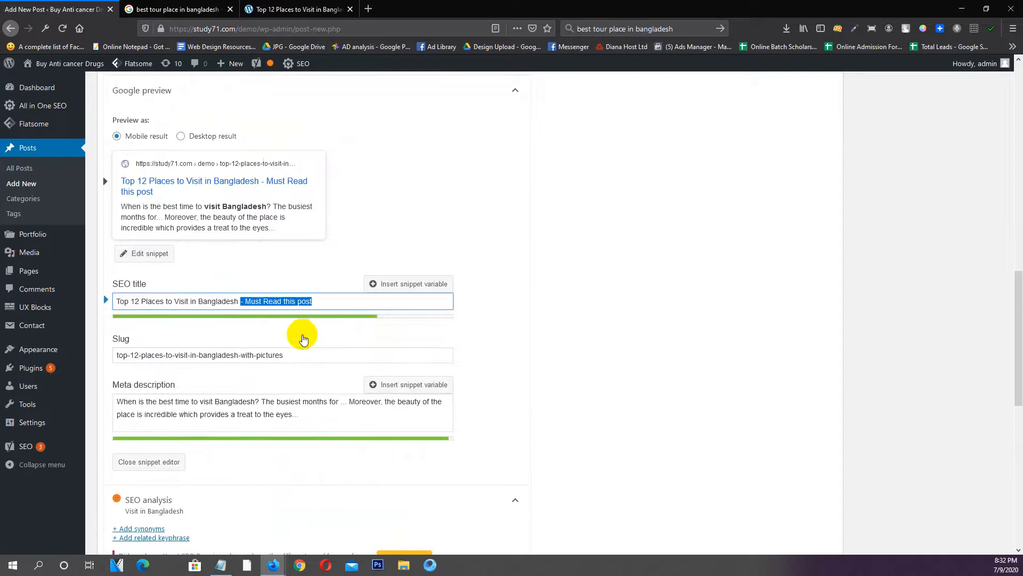
{"action": "left_click", "coordinate": [562, 299]}
Compare the full meta description text with the meta description length result in the SEO analysis
{"action": "scroll", "coordinate": [305, 337], "scroll_direction": "down", "scroll_amount": 3}
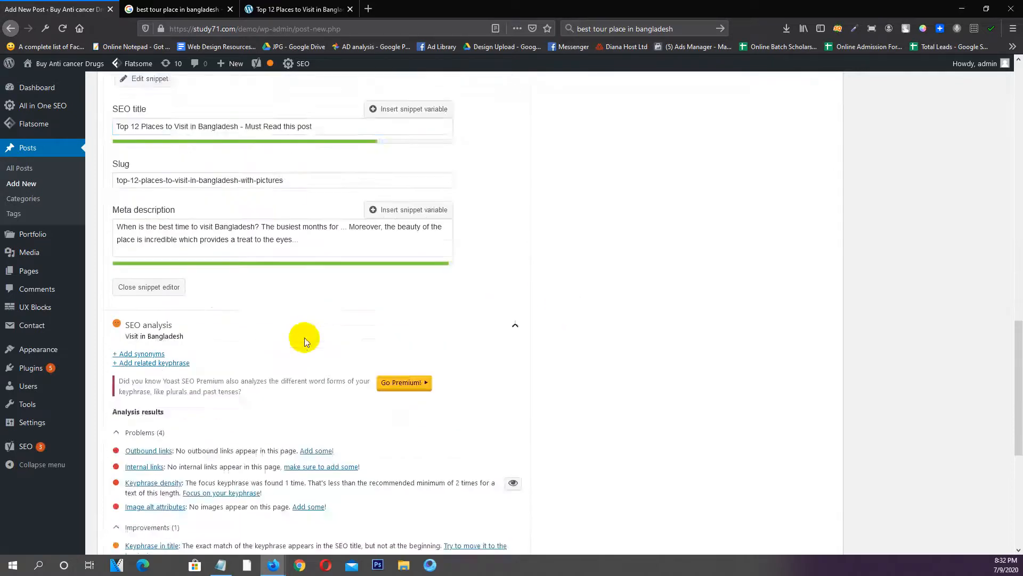
{"action": "scroll", "coordinate": [305, 337], "scroll_direction": "down", "scroll_amount": 5}
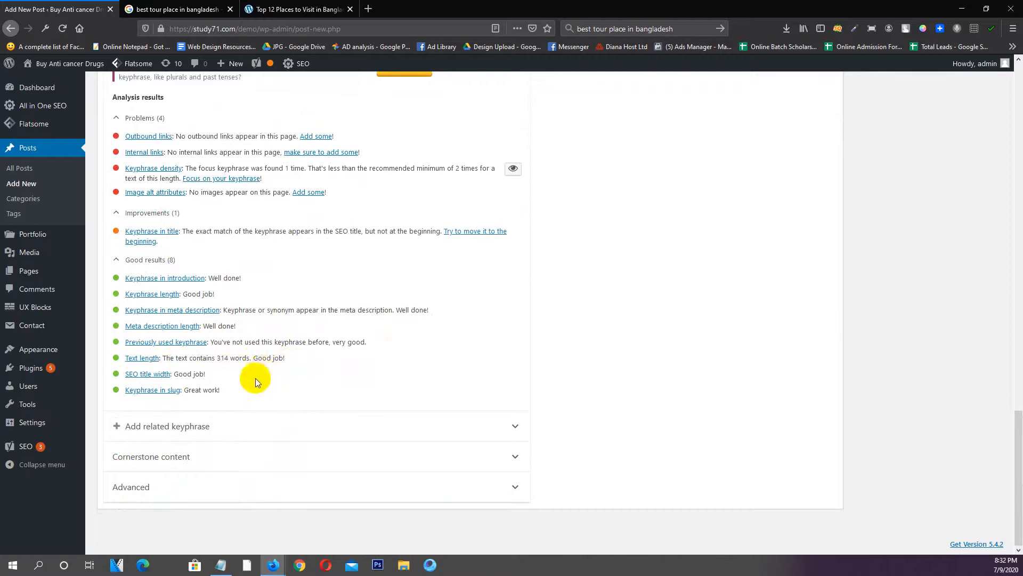
{"action": "scroll", "coordinate": [250, 378], "scroll_direction": "up", "scroll_amount": 1}
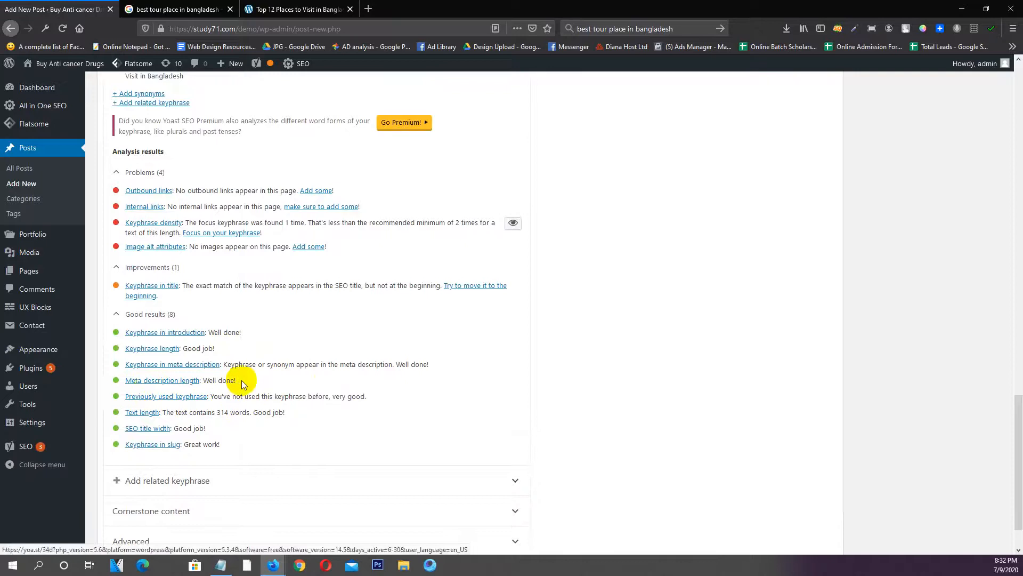
{"action": "scroll", "coordinate": [240, 384], "scroll_direction": "up", "scroll_amount": 7}
{"action": "left_click_drag", "start_coordinate": [301, 360], "coordinate": [96, 345]}
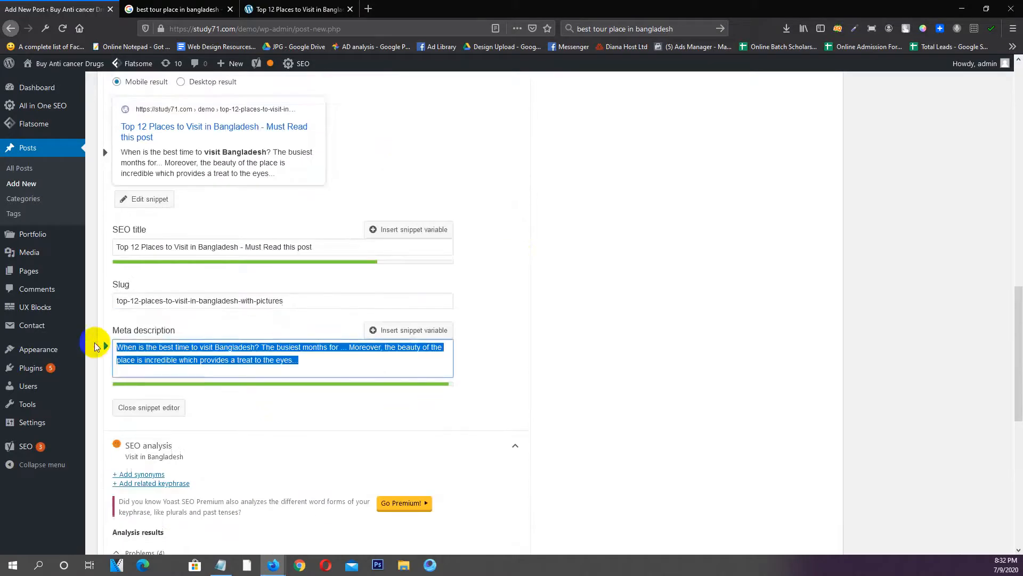
{"action": "scroll", "coordinate": [314, 364], "scroll_direction": "down", "scroll_amount": 2}
{"action": "left_click", "coordinate": [682, 329]}
{"action": "scroll", "coordinate": [458, 350], "scroll_direction": "down", "scroll_amount": 3}
{"action": "scroll", "coordinate": [456, 347], "scroll_direction": "down", "scroll_amount": 2}
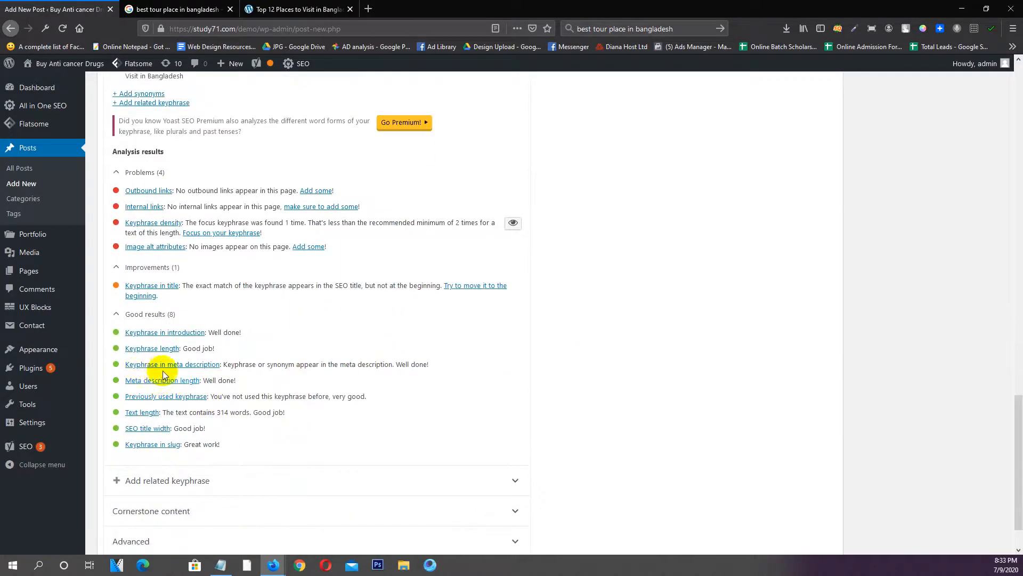
Look for the keyphrase words in the meta description and check the related SEO analysis result
{"action": "scroll", "coordinate": [201, 376], "scroll_direction": "up", "scroll_amount": 6}
{"action": "triple_click", "coordinate": [205, 292]}
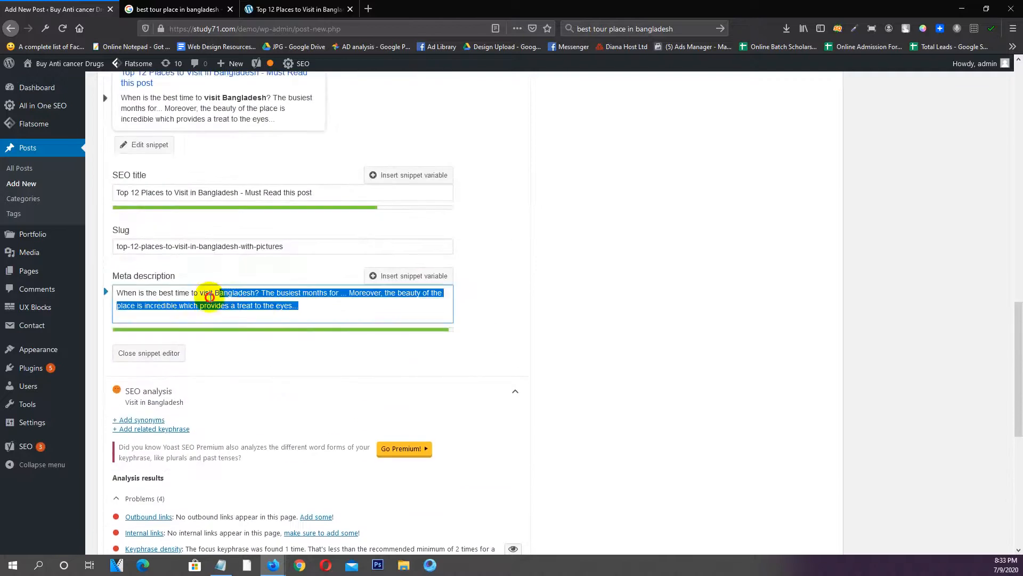
{"action": "left_click", "coordinate": [184, 293]}
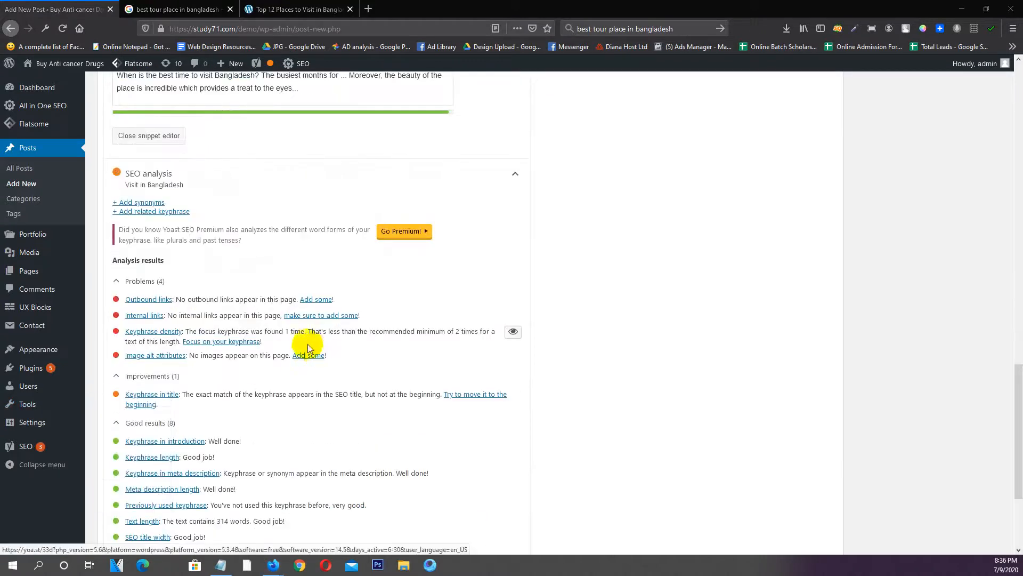
{"action": "scroll", "coordinate": [268, 337], "scroll_direction": "down", "scroll_amount": 2}
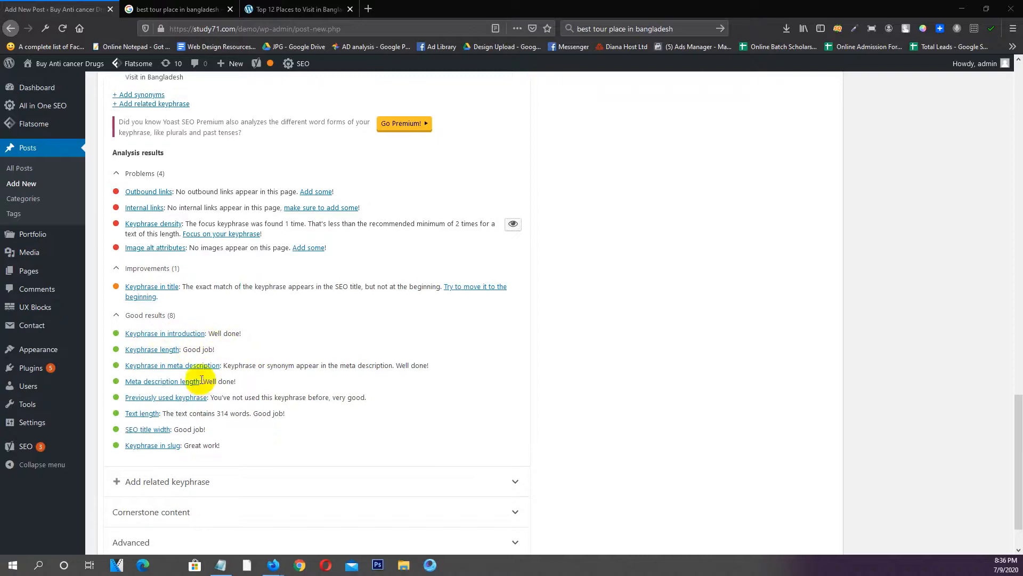
Review the post's title, body text and snippet fields against the good results in the SEO analysis
{"action": "scroll", "coordinate": [201, 320], "scroll_direction": "up", "scroll_amount": 15}
{"action": "scroll", "coordinate": [189, 341], "scroll_direction": "up", "scroll_amount": 5}
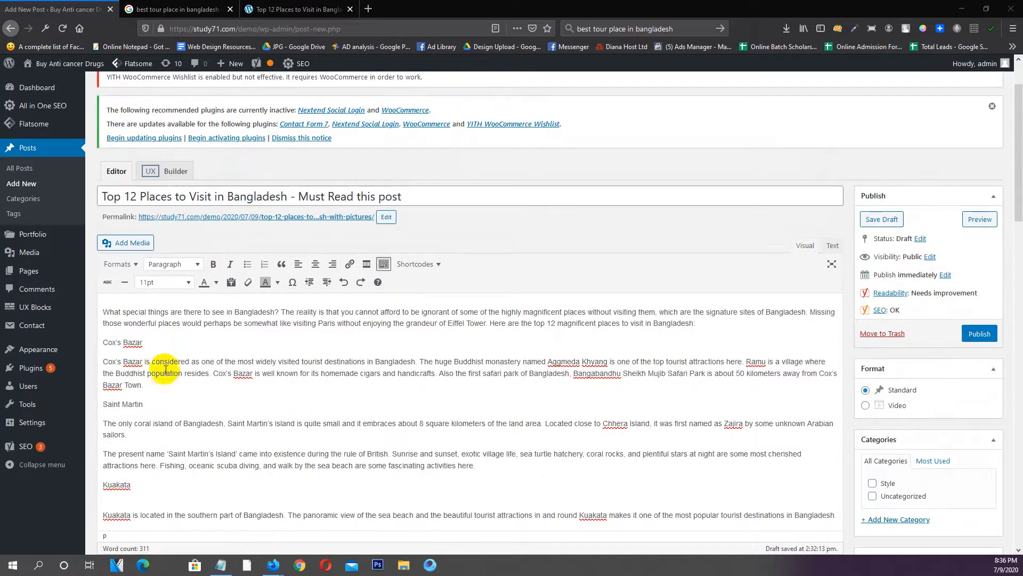
{"action": "scroll", "coordinate": [166, 377], "scroll_direction": "down", "scroll_amount": 15}
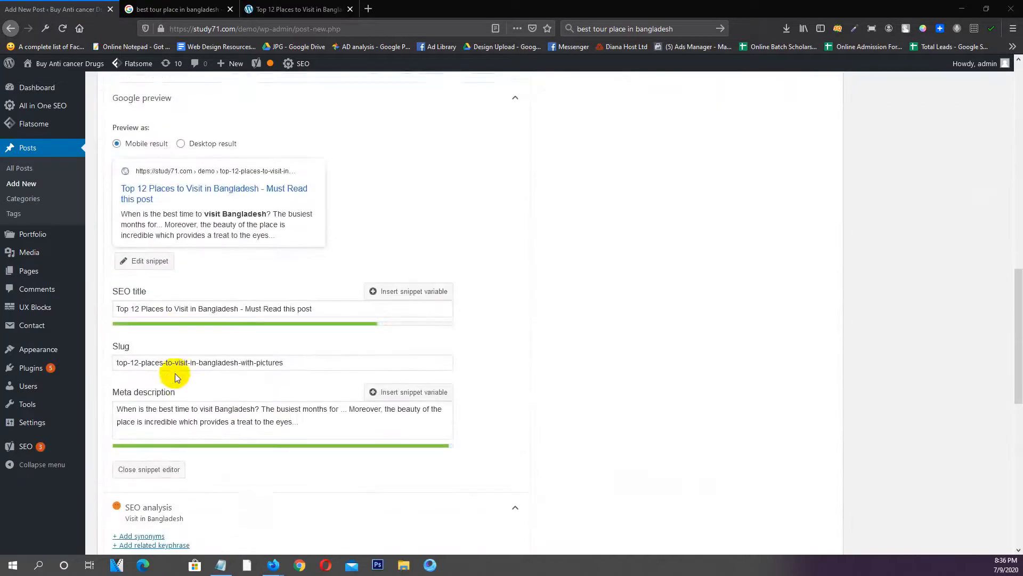
{"action": "scroll", "coordinate": [176, 373], "scroll_direction": "down", "scroll_amount": 10}
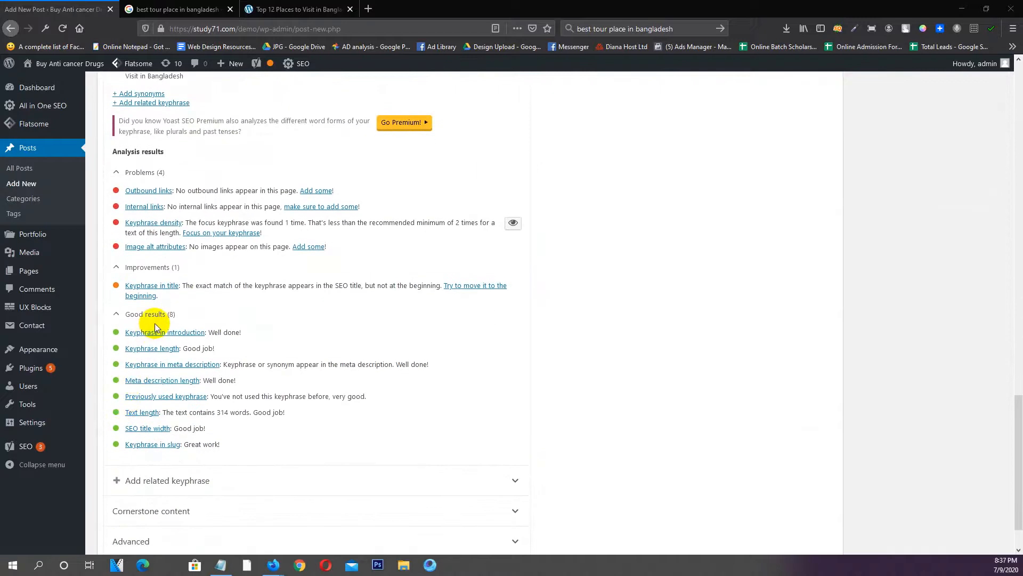
Check the position of "Visit in Bangladesh" in the SEO title against the keyphrase in title improvement
{"action": "scroll", "coordinate": [155, 323], "scroll_direction": "up", "scroll_amount": 1}
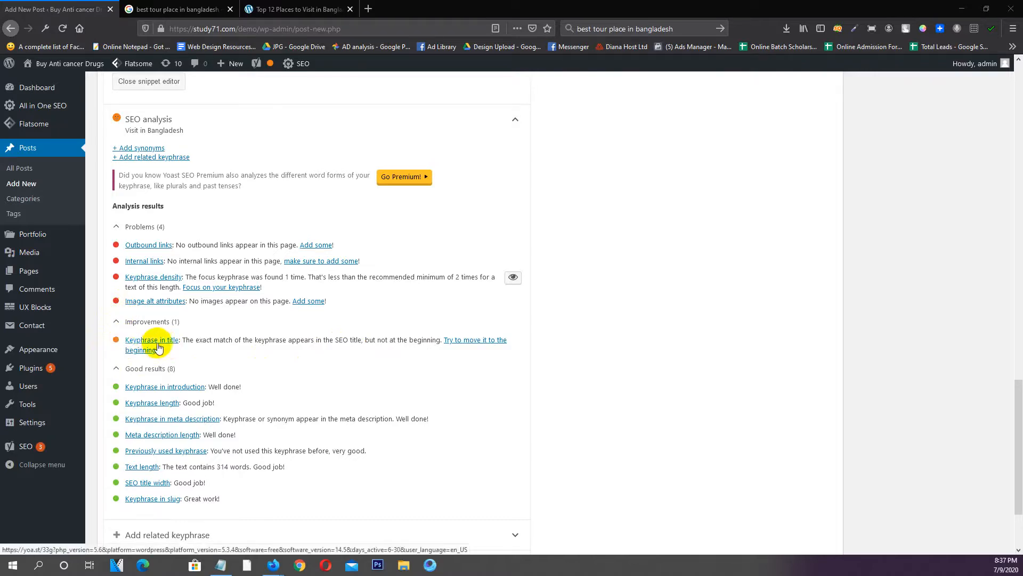
{"action": "scroll", "coordinate": [151, 333], "scroll_direction": "up", "scroll_amount": 10}
{"action": "scroll", "coordinate": [151, 333], "scroll_direction": "up", "scroll_amount": 8}
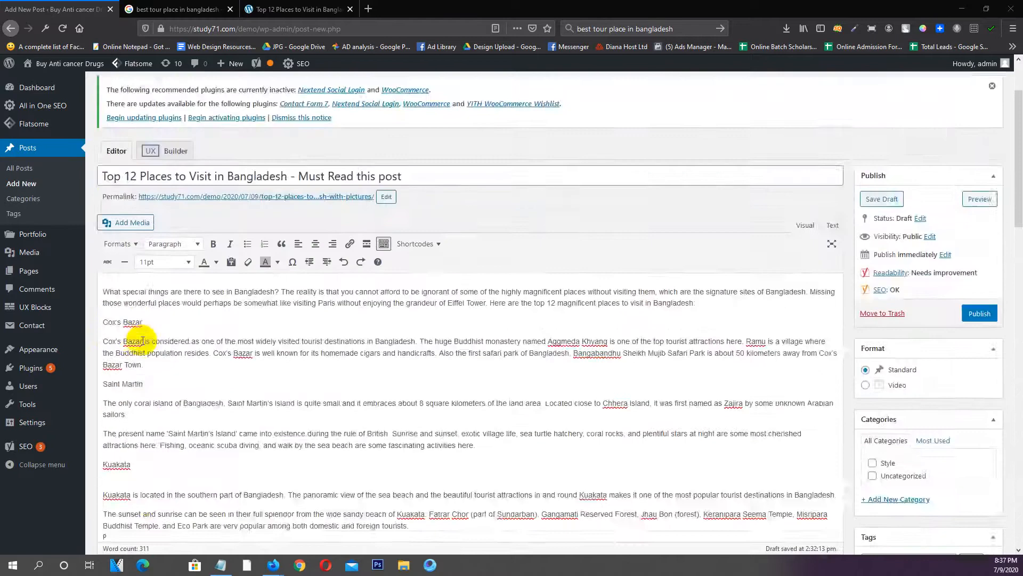
{"action": "scroll", "coordinate": [153, 354], "scroll_direction": "down", "scroll_amount": 12}
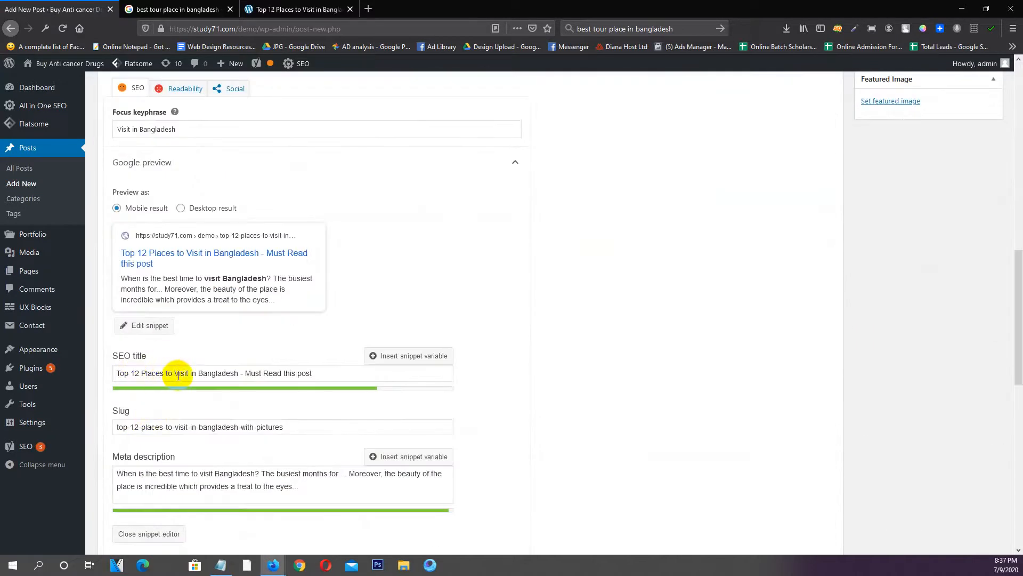
{"action": "left_click_drag", "start_coordinate": [174, 373], "coordinate": [237, 372]}
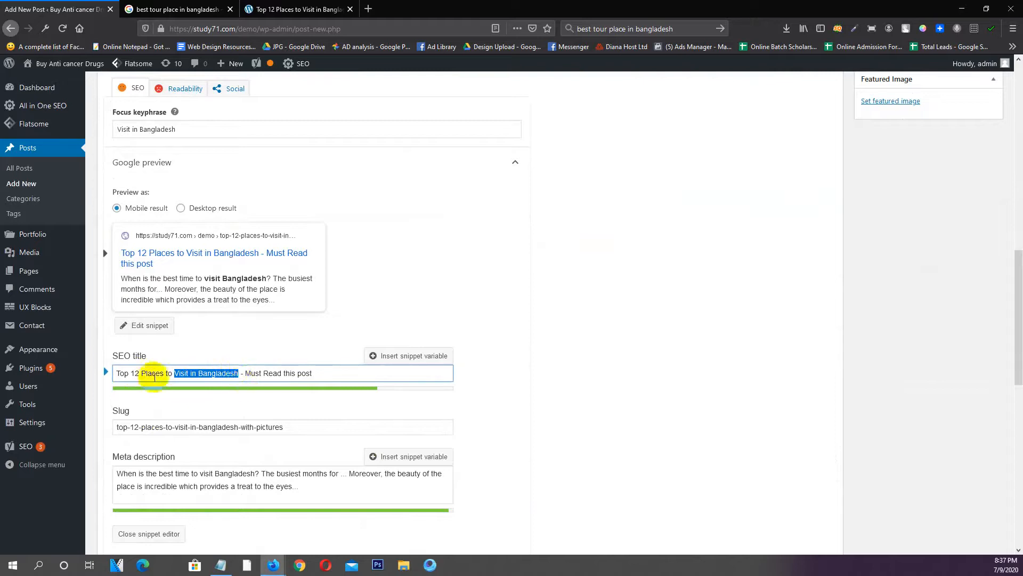
{"action": "left_click", "coordinate": [118, 375]}
{"action": "scroll", "coordinate": [123, 389], "scroll_direction": "down", "scroll_amount": 4}
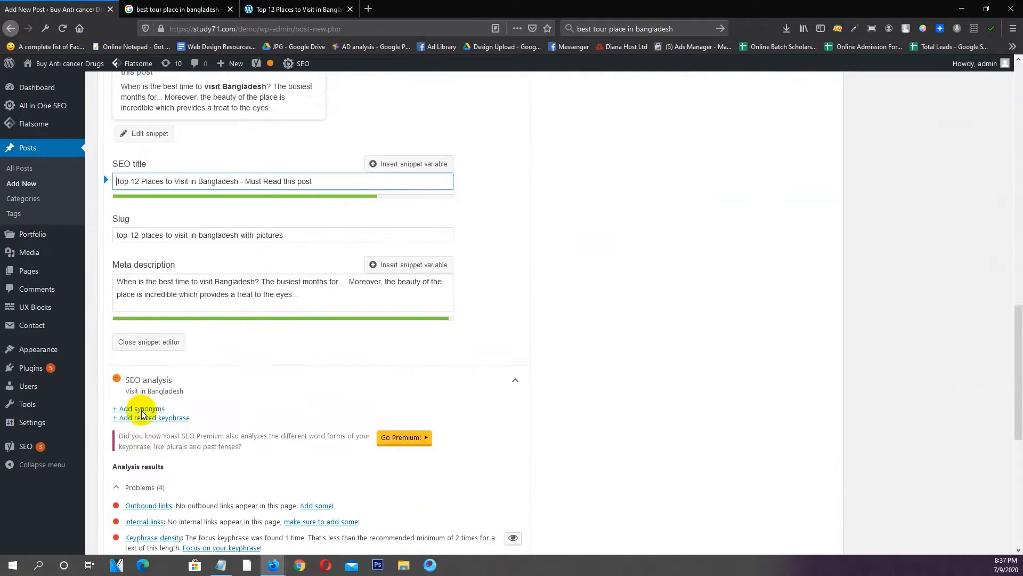
{"action": "scroll", "coordinate": [143, 410], "scroll_direction": "down", "scroll_amount": 5}
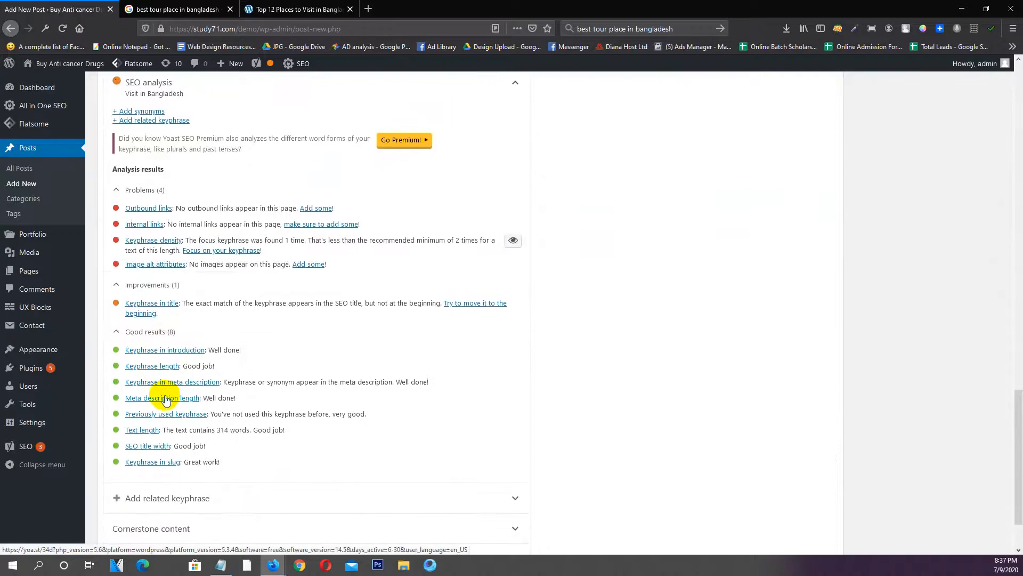
Examine the SEO analysis problems about links, keyphrase density and images, and check the post body against them
{"action": "scroll", "coordinate": [166, 399], "scroll_direction": "up", "scroll_amount": 5}
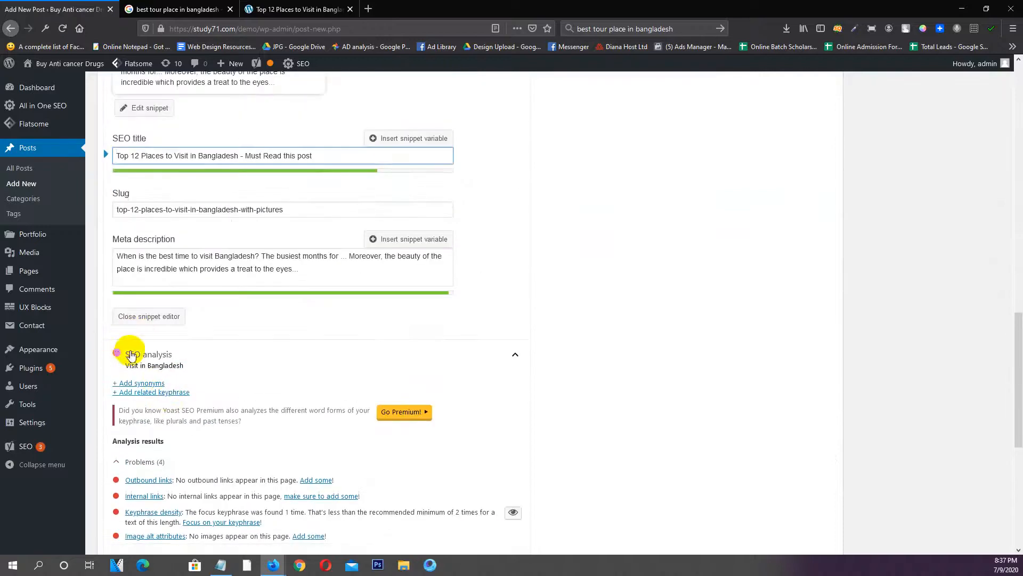
{"action": "scroll", "coordinate": [131, 357], "scroll_direction": "down", "scroll_amount": 5}
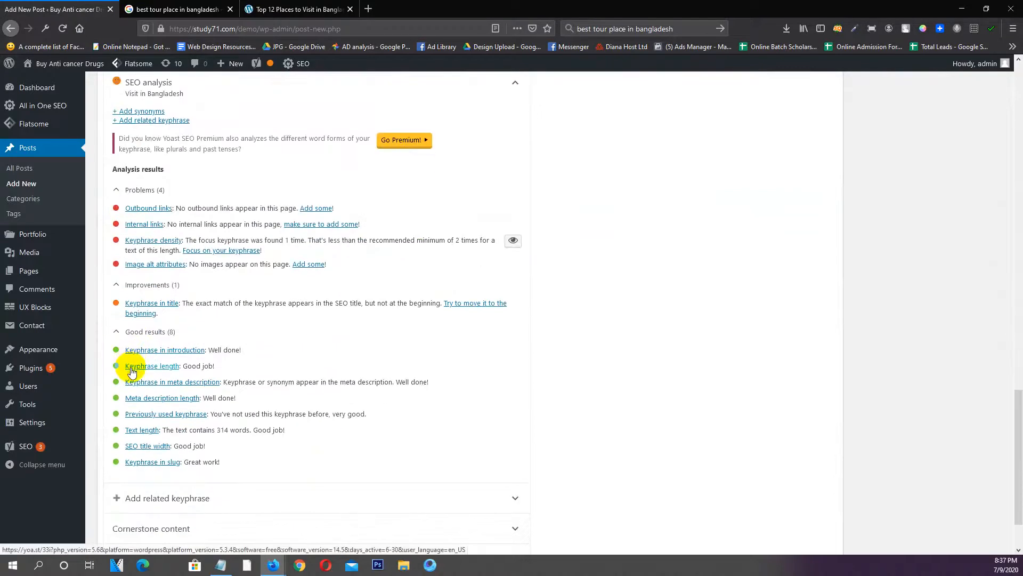
{"action": "scroll", "coordinate": [132, 367], "scroll_direction": "up", "scroll_amount": 1}
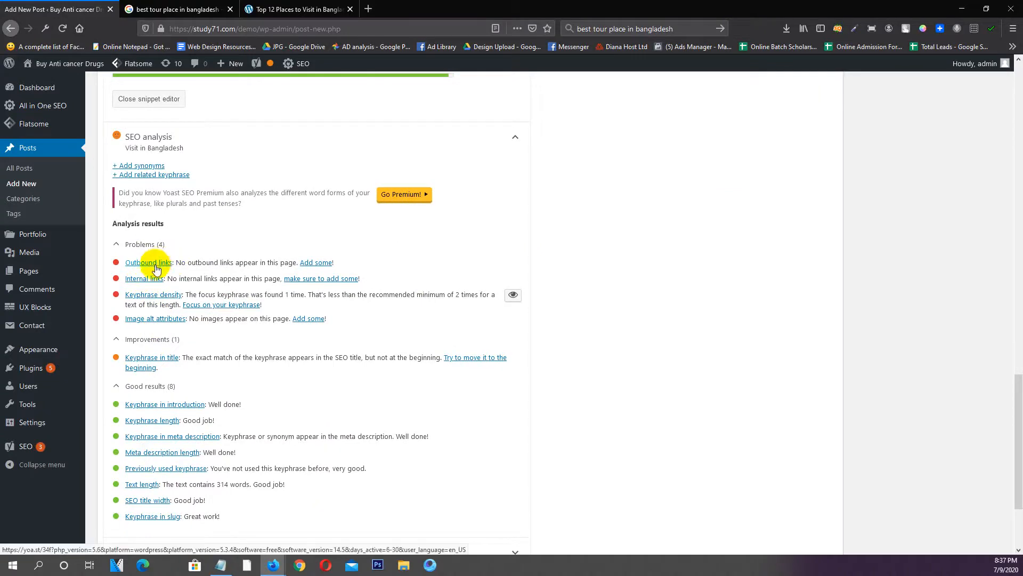
{"action": "scroll", "coordinate": [159, 298], "scroll_direction": "up", "scroll_amount": 6}
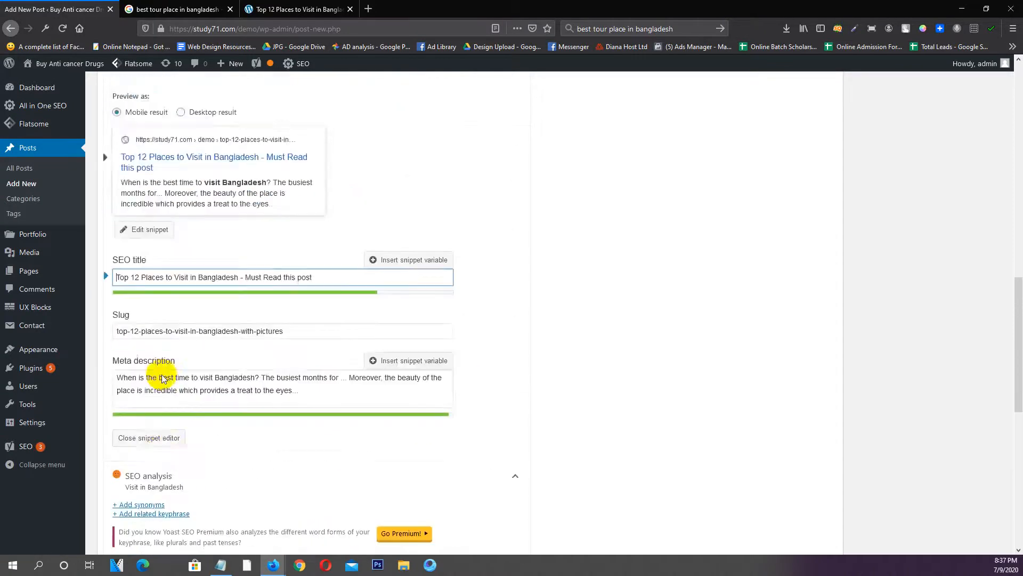
{"action": "scroll", "coordinate": [275, 214], "scroll_direction": "up", "scroll_amount": 15}
{"action": "scroll", "coordinate": [240, 335], "scroll_direction": "down", "scroll_amount": 5}
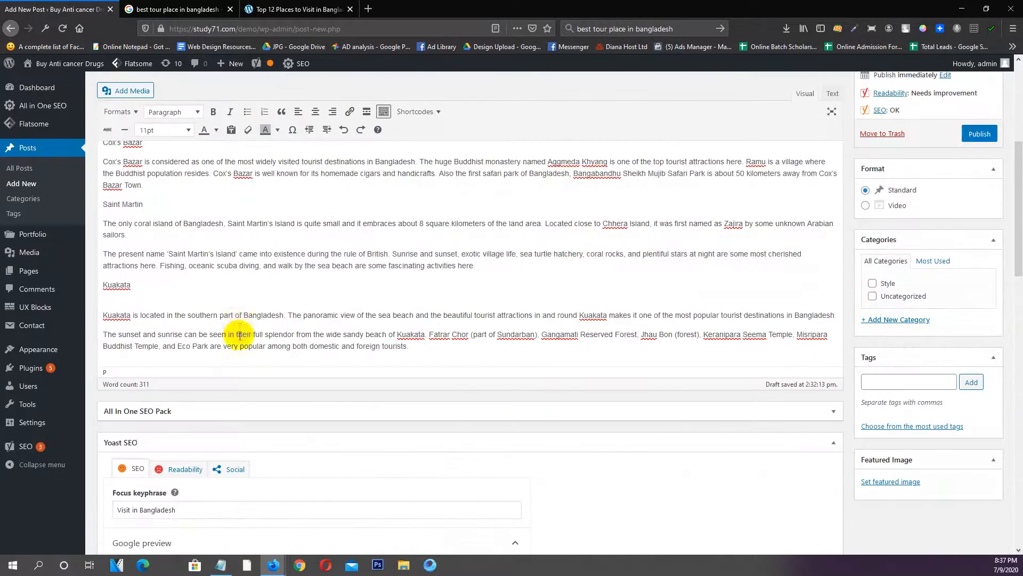
{"action": "scroll", "coordinate": [239, 320], "scroll_direction": "up", "scroll_amount": 2}
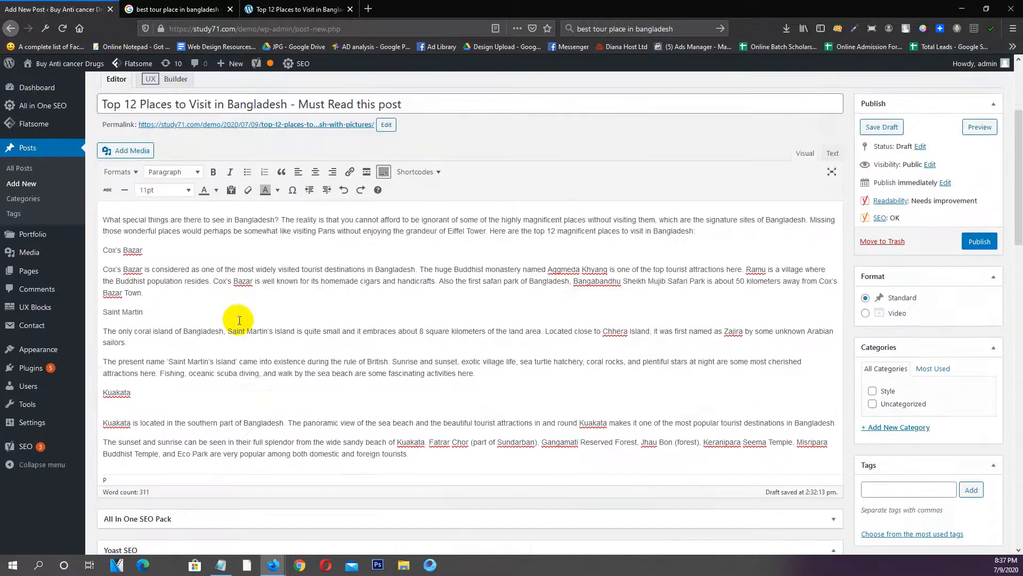
Save the Kuakata beach photo from the yourarticlelibrary.com article to the Downloads folder as sun-rise-at-kuakata.jpg
{"action": "left_click", "coordinate": [274, 8]}
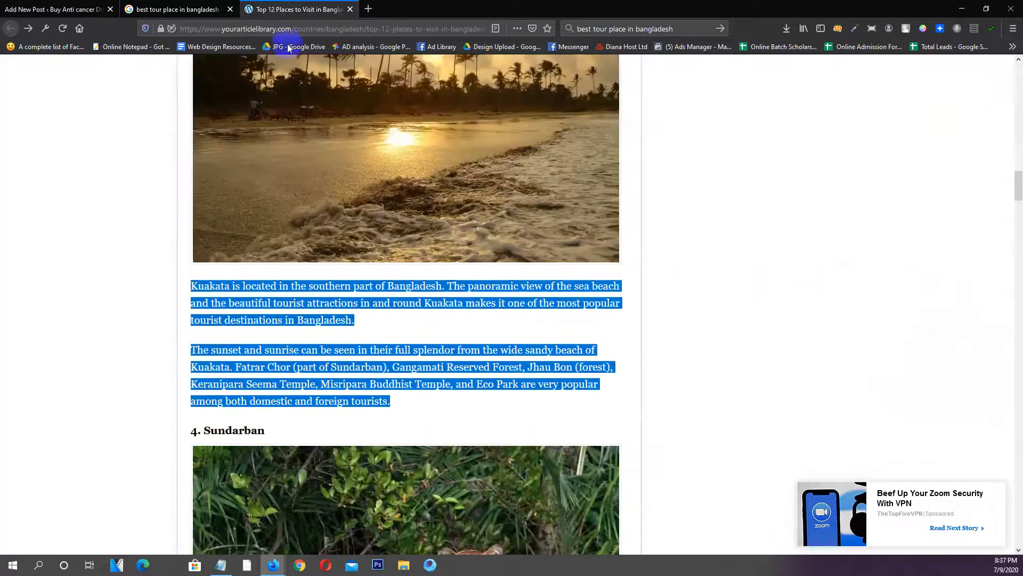
{"action": "left_click", "coordinate": [113, 242]}
{"action": "scroll", "coordinate": [309, 222], "scroll_direction": "up", "scroll_amount": 3}
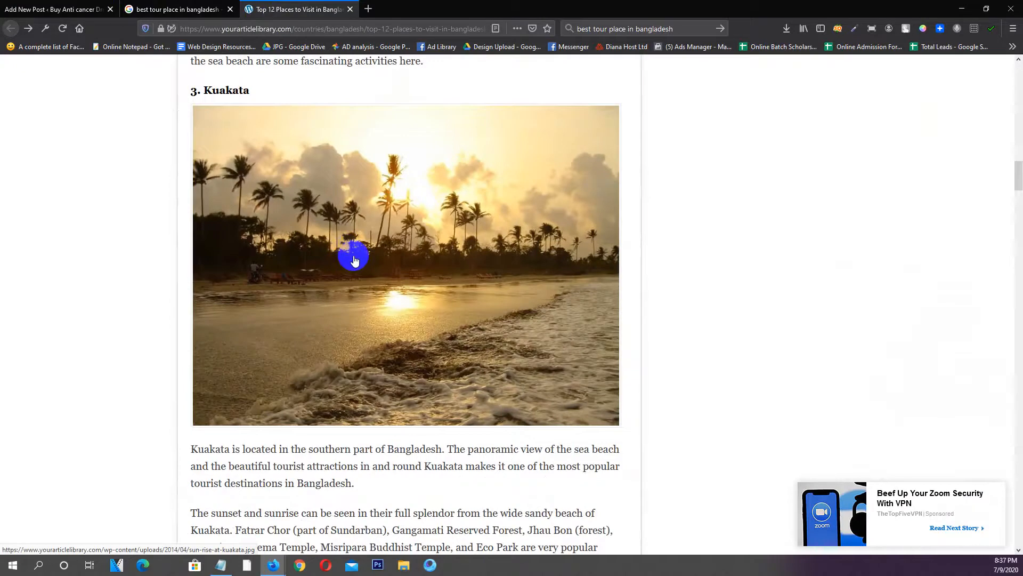
{"action": "right_click", "coordinate": [349, 248]}
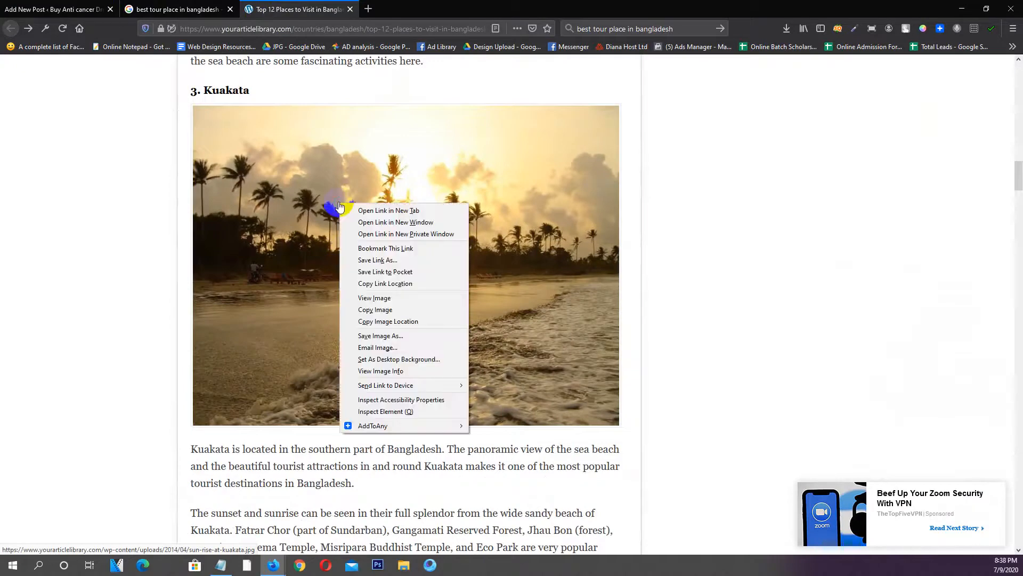
{"action": "left_click", "coordinate": [395, 335]}
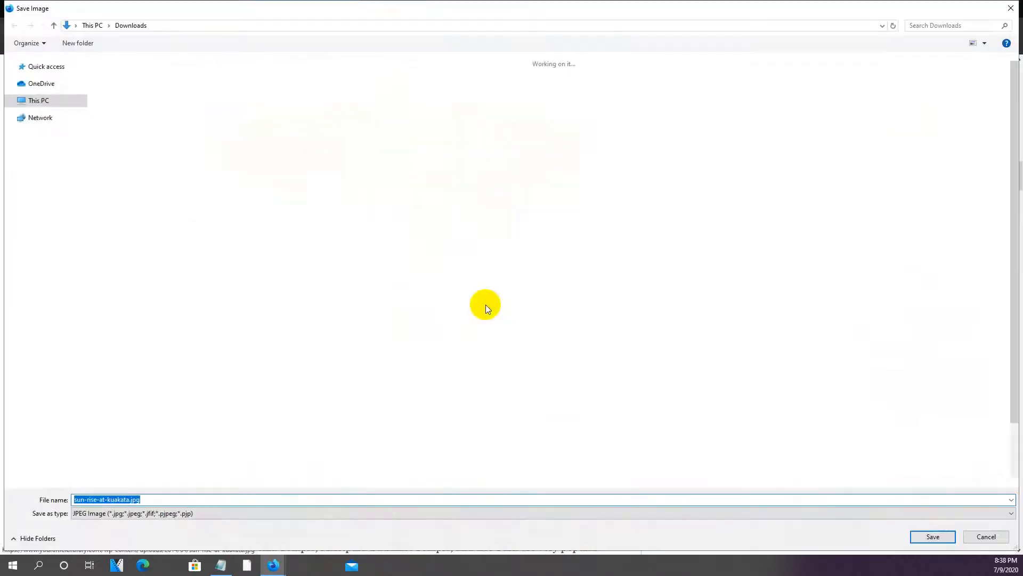
{"action": "left_click", "coordinate": [930, 533]}
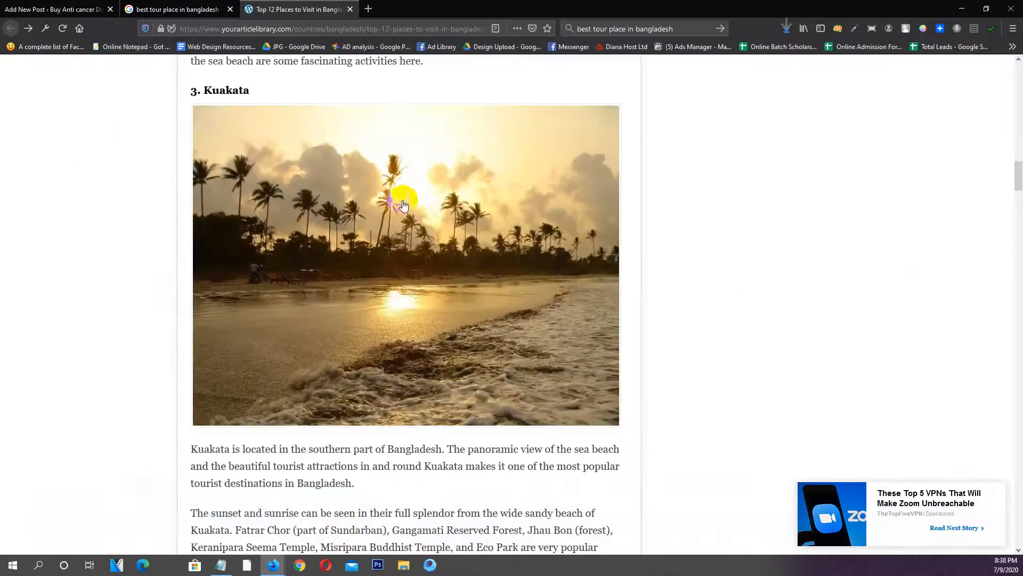
Copy the source article's web address and add the line "Image credit - Visit this website" below the post's introduction, leaving blank lines above it
{"action": "left_click", "coordinate": [273, 29]}
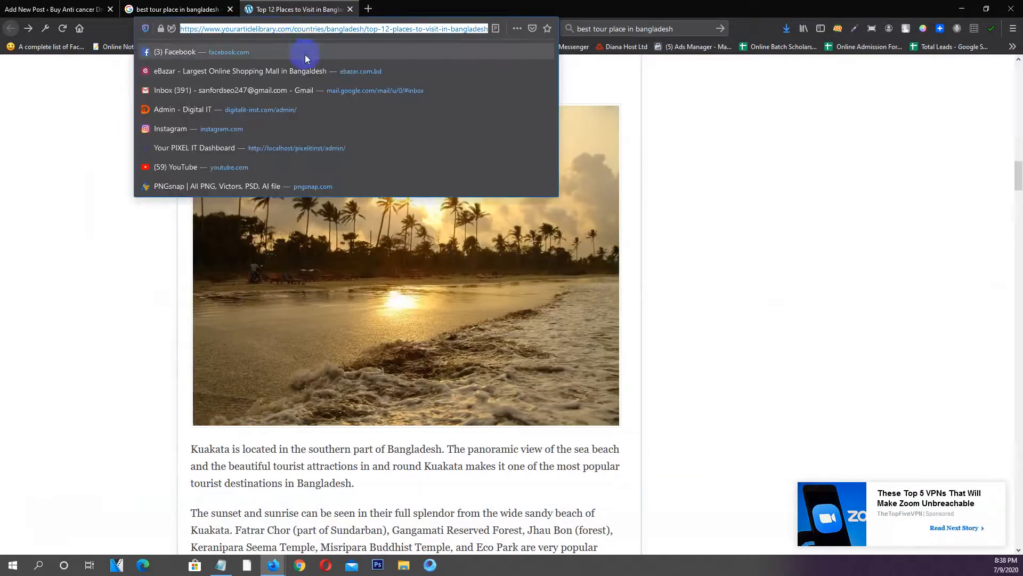
{"action": "left_click", "coordinate": [82, 6]}
{"action": "scroll", "coordinate": [229, 370], "scroll_direction": "up", "scroll_amount": 2}
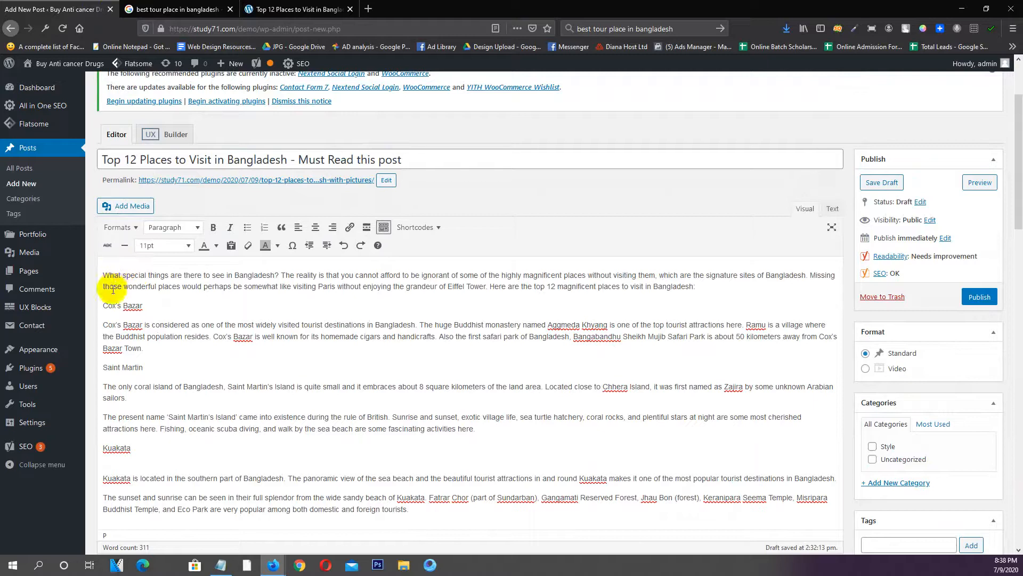
{"action": "left_click", "coordinate": [699, 288]}
{"action": "key", "text": "Return"}
{"action": "key", "text": "Return"}
{"action": "key", "text": "Return"}
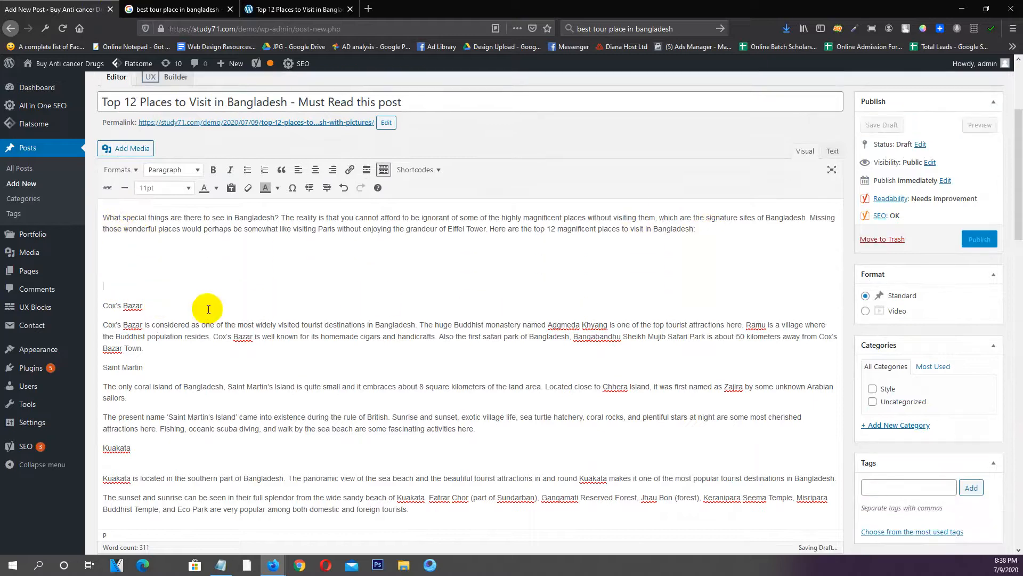
{"action": "type", "text": "Im"}
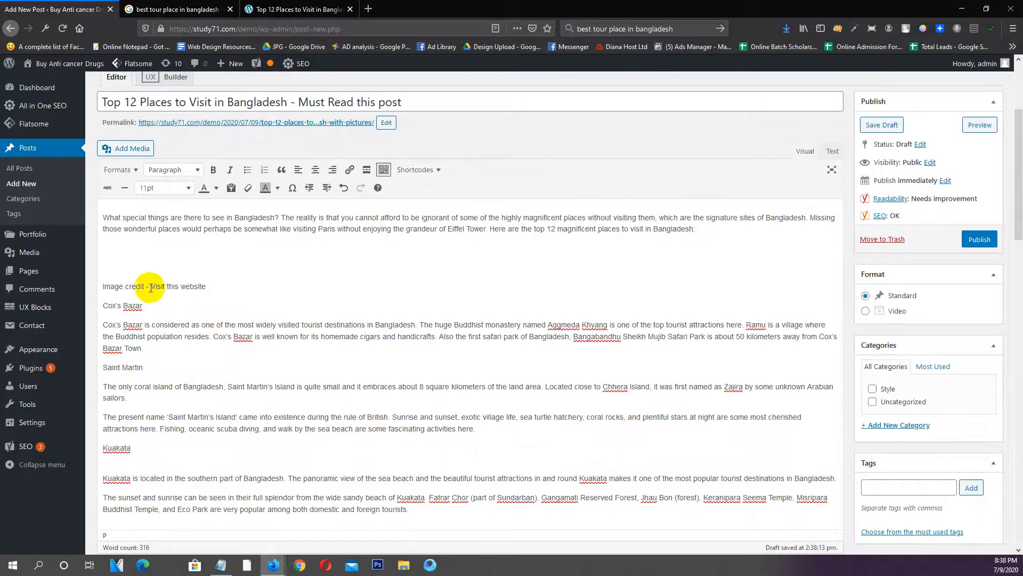
Link the words "Visit this website" in the image credit line to the copied article address
{"action": "left_click_drag", "start_coordinate": [150, 286], "coordinate": [206, 287]}
{"action": "left_click", "coordinate": [350, 170]}
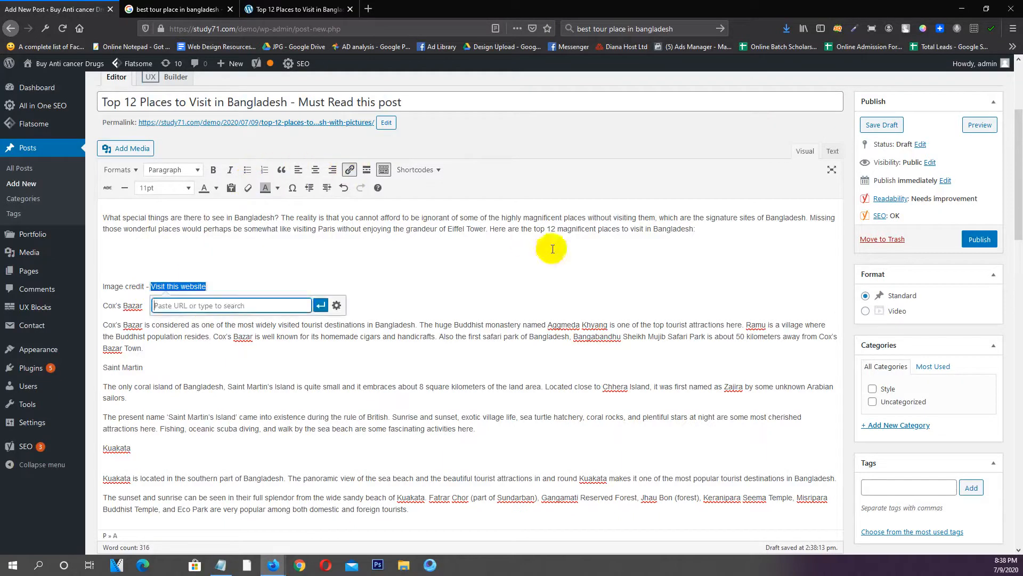
{"action": "key", "text": "ctrl+v"}
{"action": "left_click", "coordinate": [322, 305]}
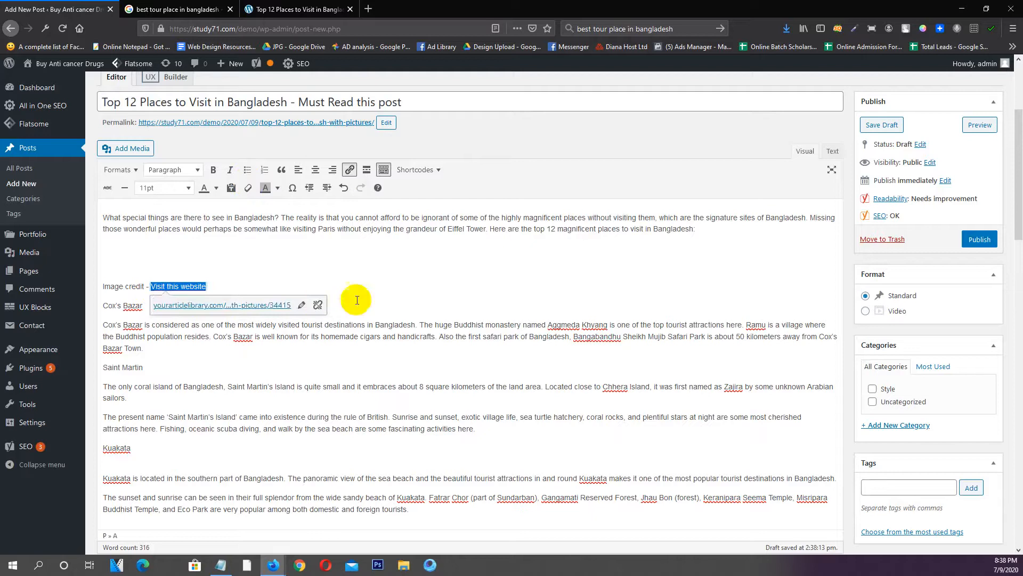
{"action": "left_click", "coordinate": [393, 277]}
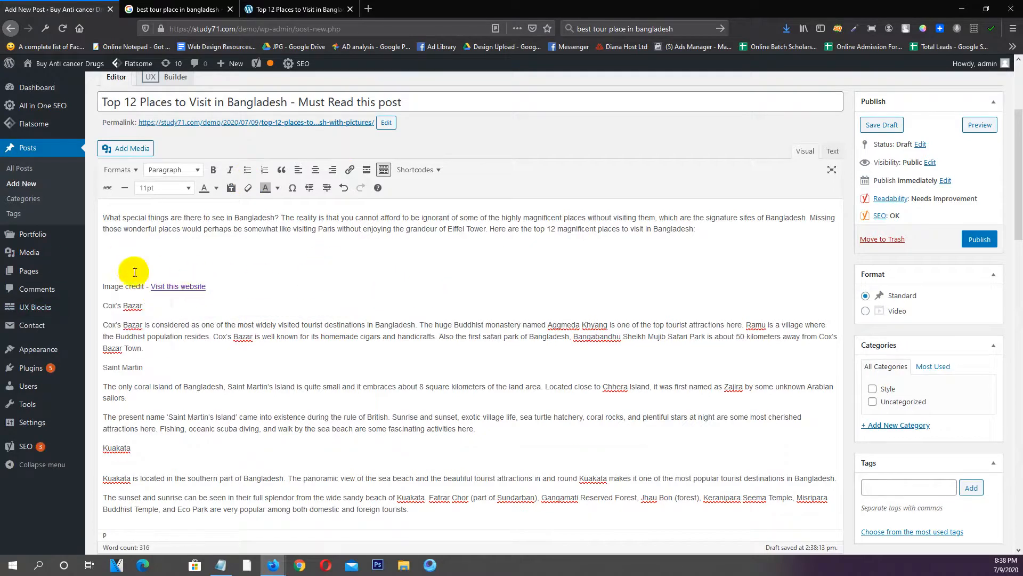
Upload sun-rise-at-kuakata.jpg from Downloads and insert it at Medium size, 533 × 400, above the image credit line
{"action": "left_click", "coordinate": [24, 308]}
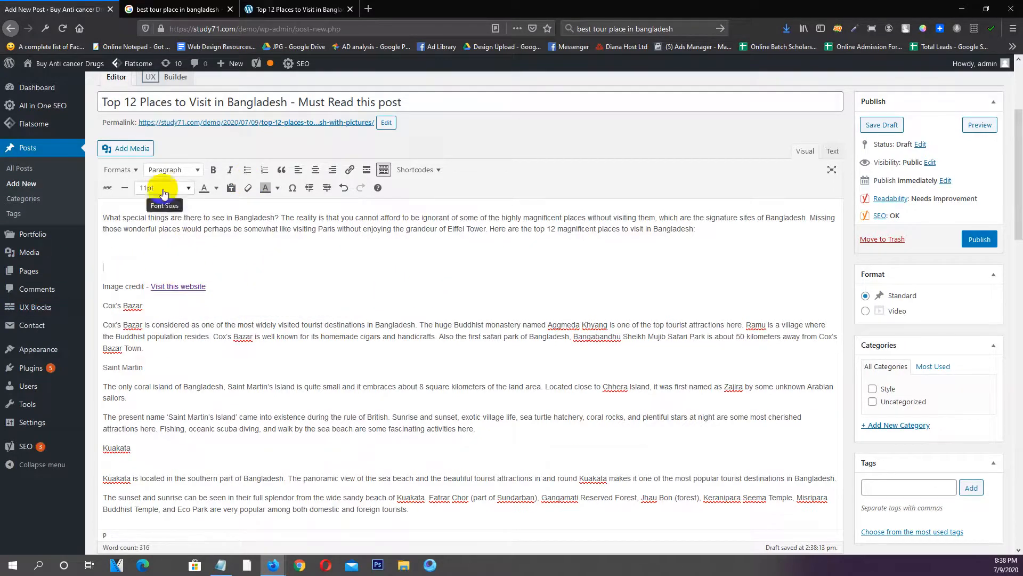
{"action": "left_click", "coordinate": [130, 149]}
{"action": "left_click", "coordinate": [150, 107]}
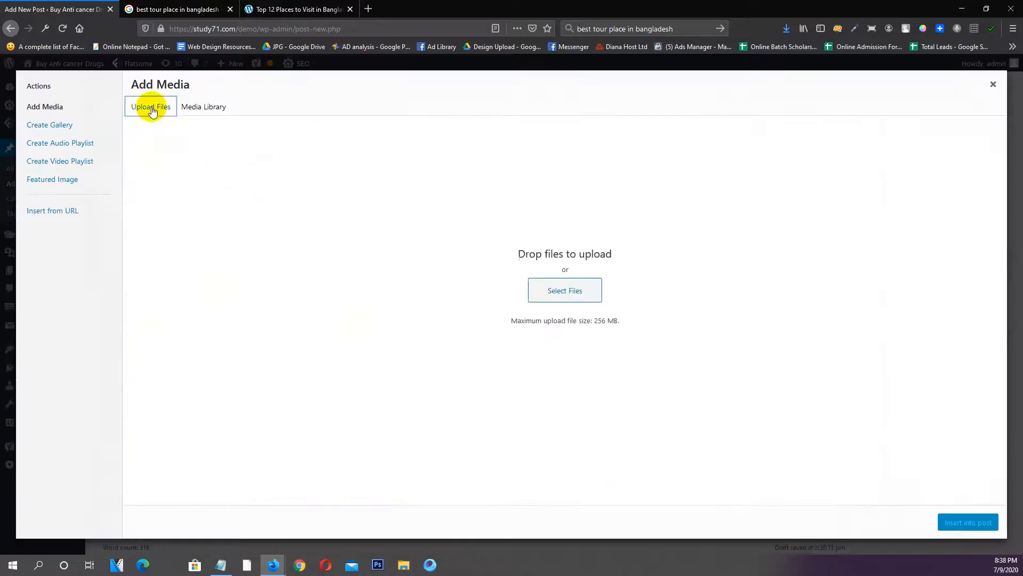
{"action": "left_click", "coordinate": [566, 295]}
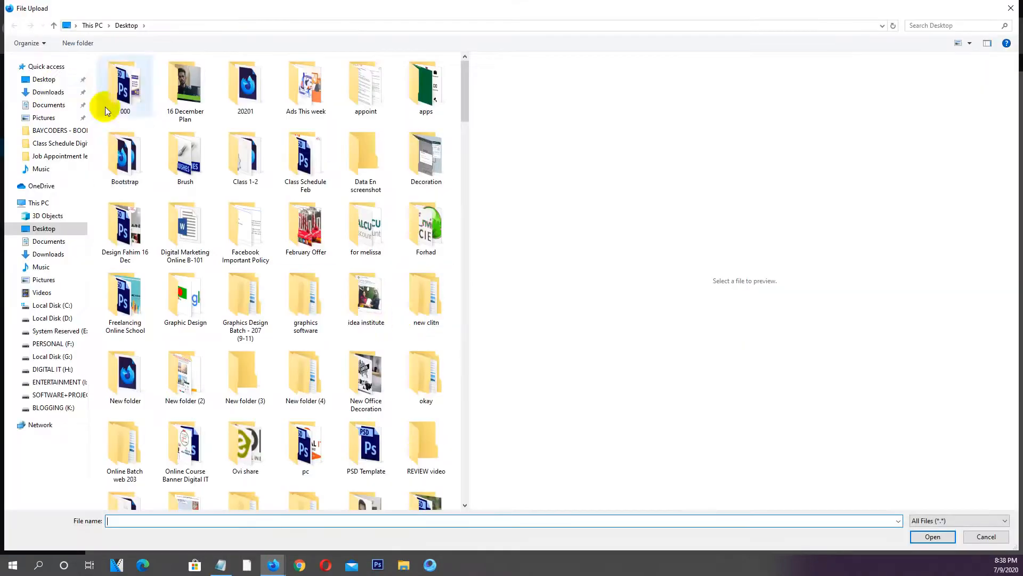
{"action": "left_click", "coordinate": [46, 80]}
{"action": "left_click", "coordinate": [65, 91]}
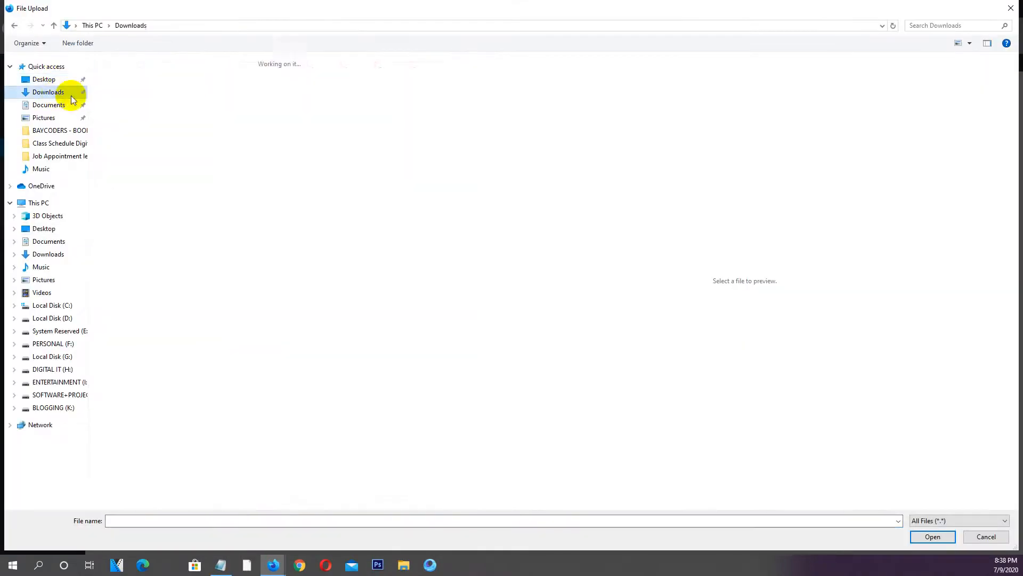
{"action": "key", "text": "Escape"}
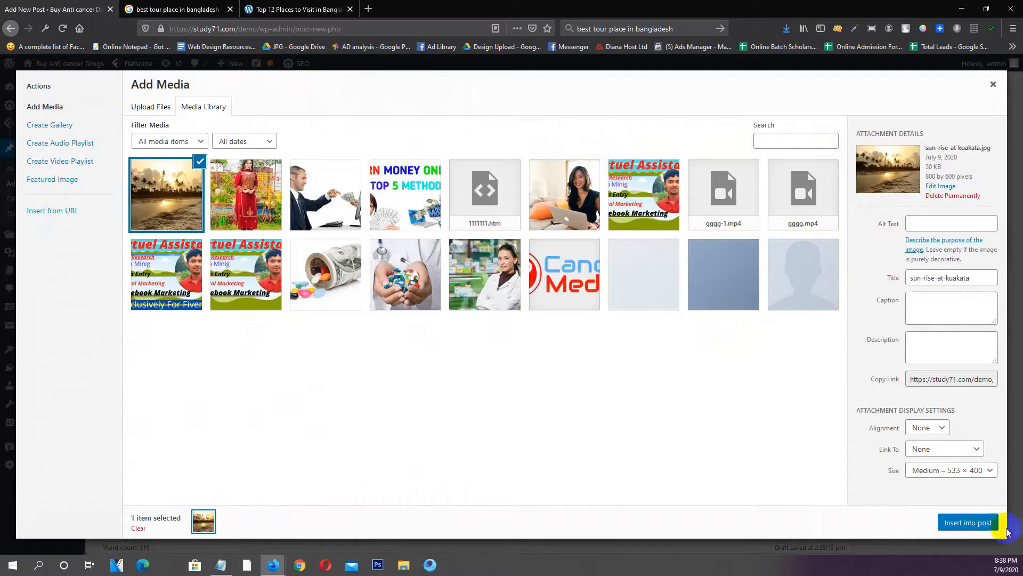
{"action": "left_click", "coordinate": [954, 530]}
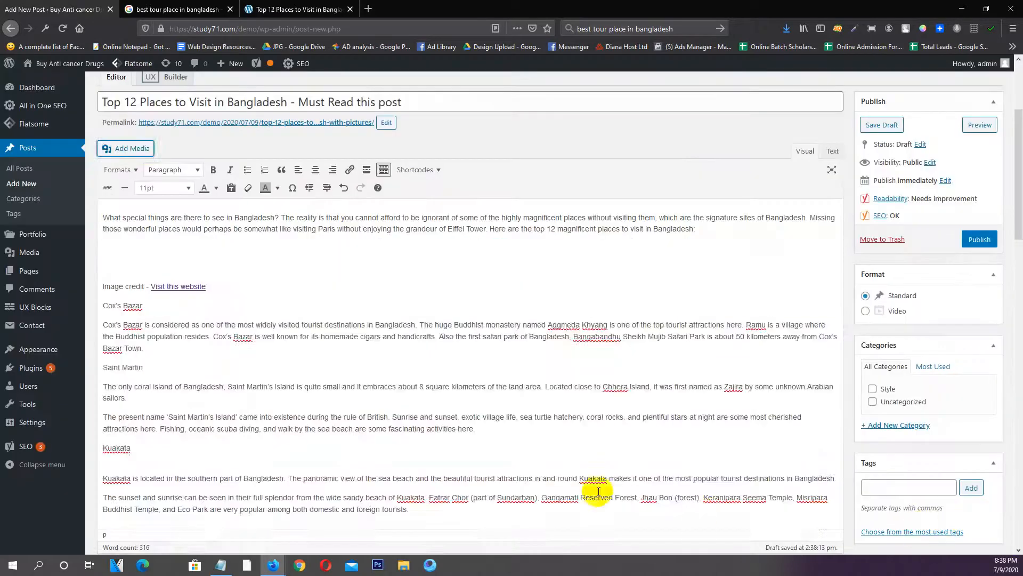
Center the inserted Kuakata image in the post body
{"action": "left_click", "coordinate": [307, 378]}
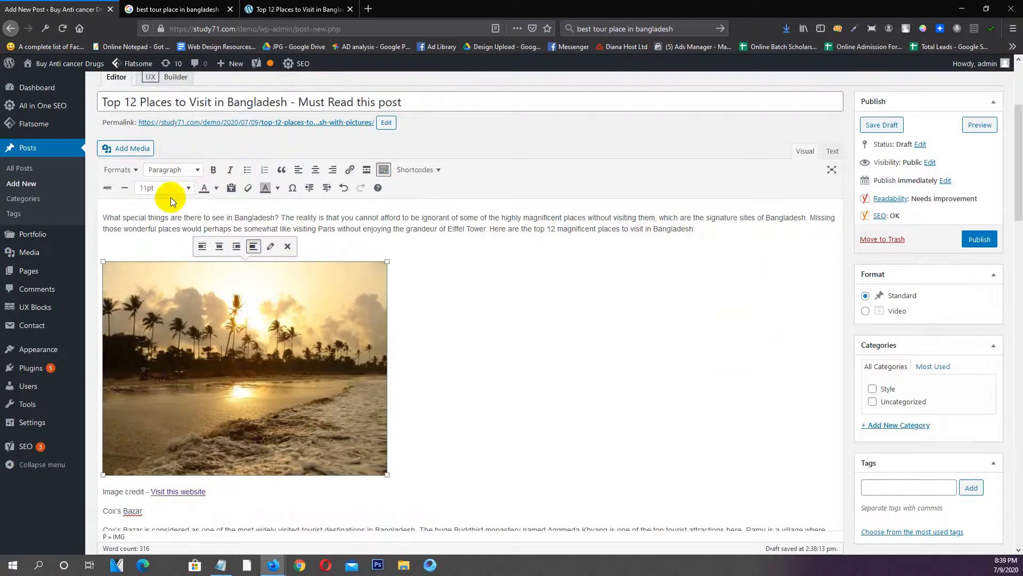
{"action": "scroll", "coordinate": [307, 290], "scroll_direction": "down", "scroll_amount": 1}
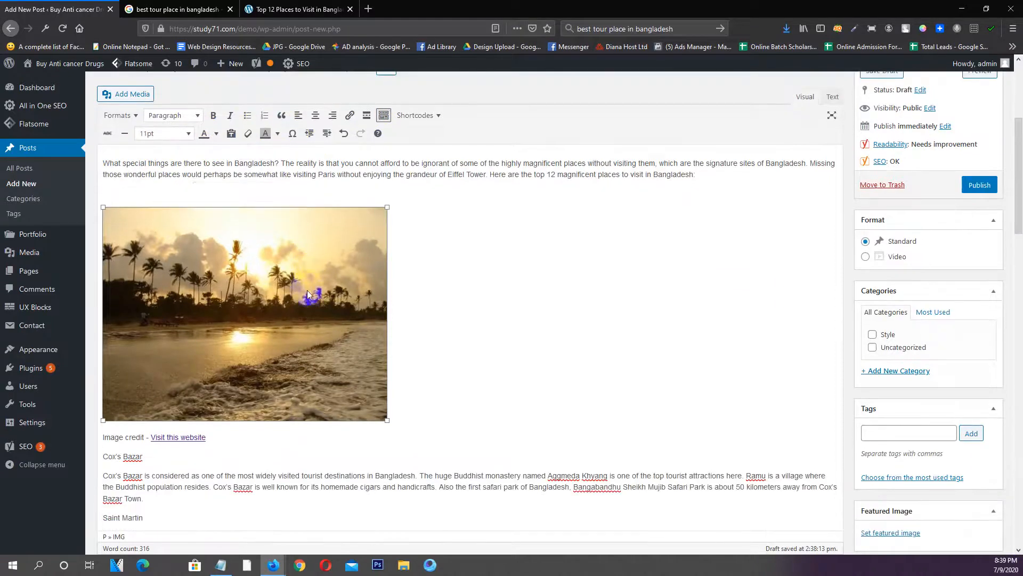
{"action": "left_click", "coordinate": [223, 193]}
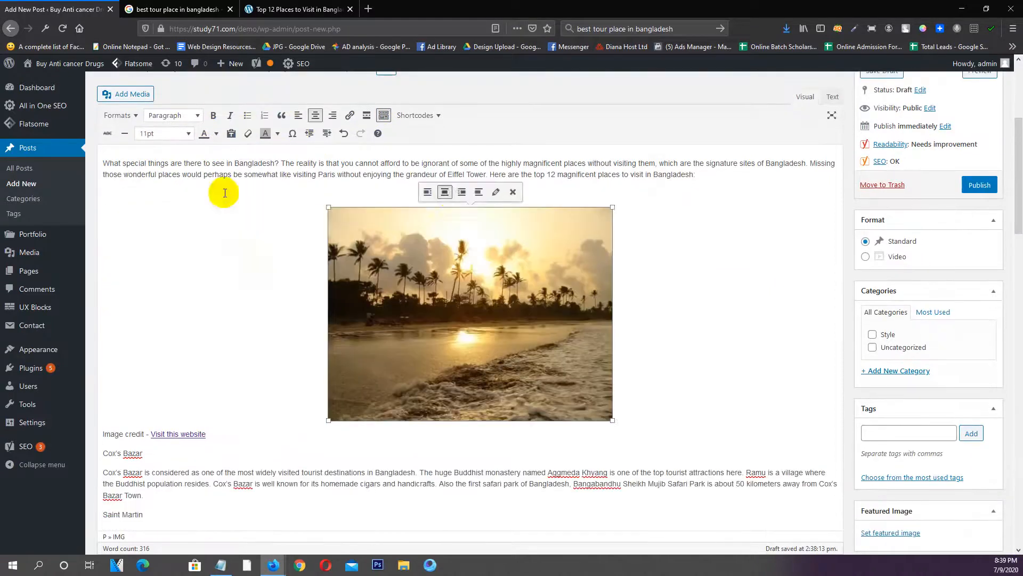
{"action": "left_click", "coordinate": [645, 262]}
Review the updated Yoast SEO analysis problems, improvements and good results, and look back over the post body
{"action": "scroll", "coordinate": [309, 362], "scroll_direction": "up", "scroll_amount": 1}
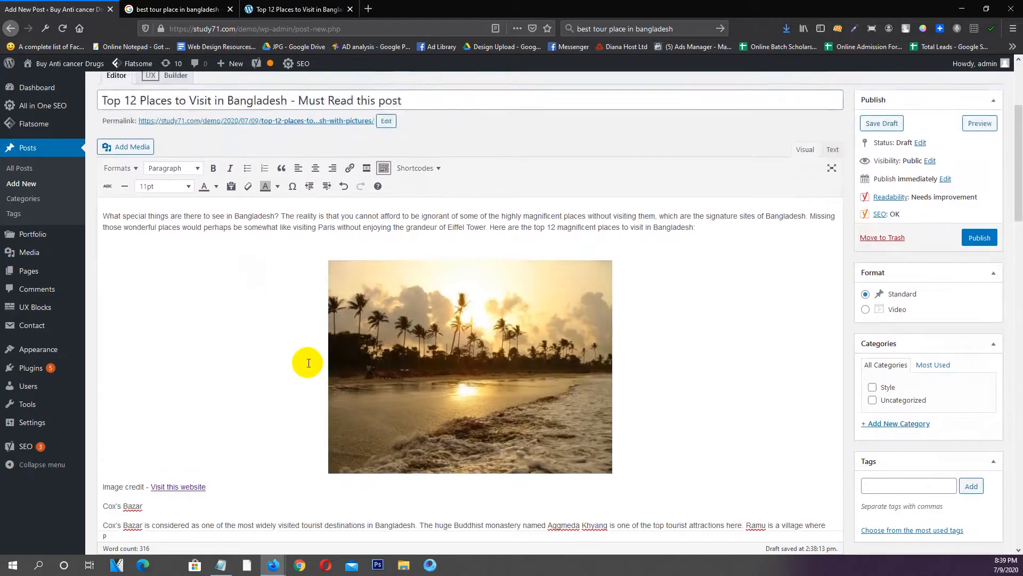
{"action": "scroll", "coordinate": [308, 363], "scroll_direction": "down", "scroll_amount": 2}
{"action": "scroll", "coordinate": [199, 423], "scroll_direction": "down", "scroll_amount": 12}
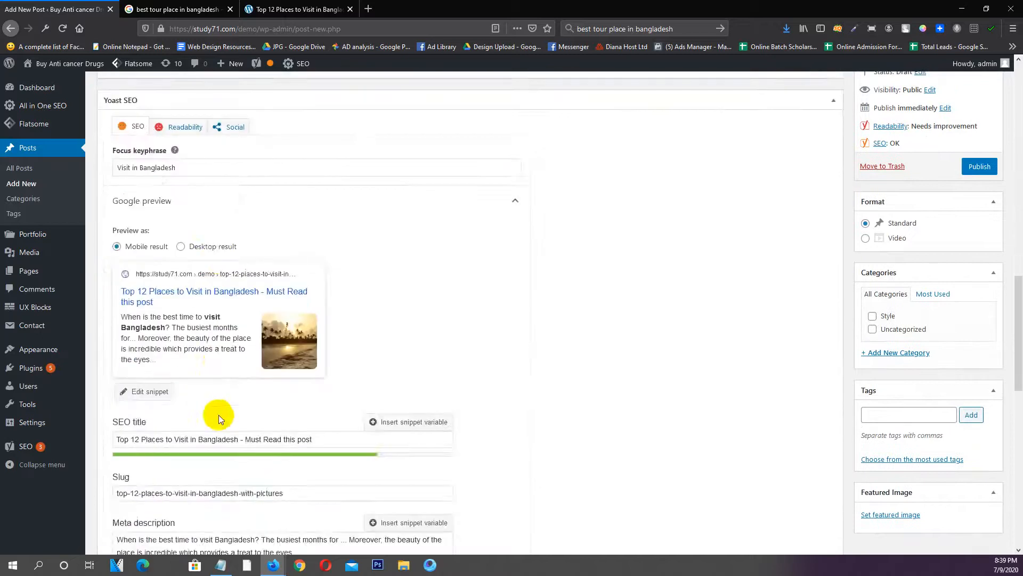
{"action": "scroll", "coordinate": [219, 415], "scroll_direction": "down", "scroll_amount": 11}
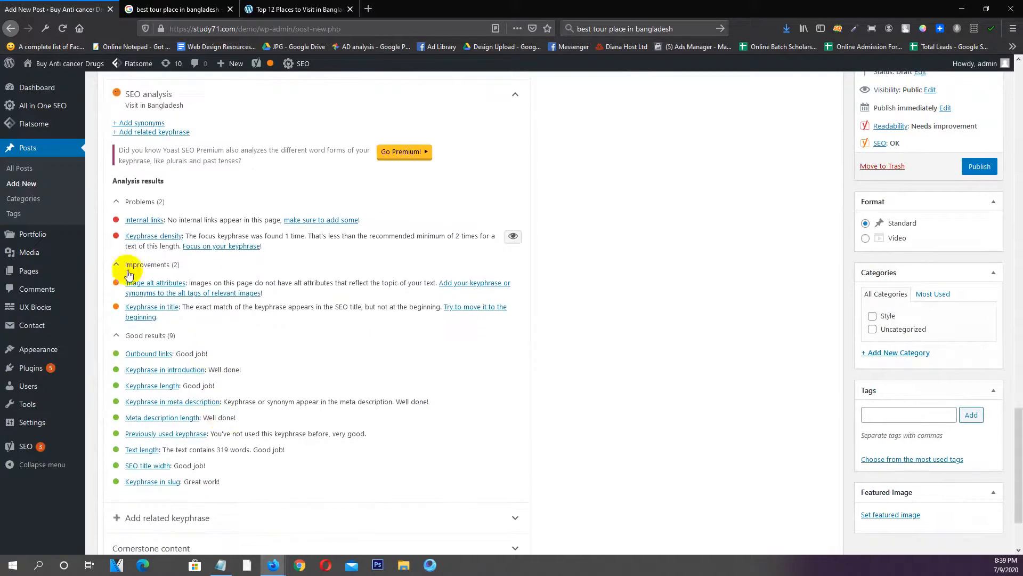
{"action": "scroll", "coordinate": [246, 250], "scroll_direction": "up", "scroll_amount": 2}
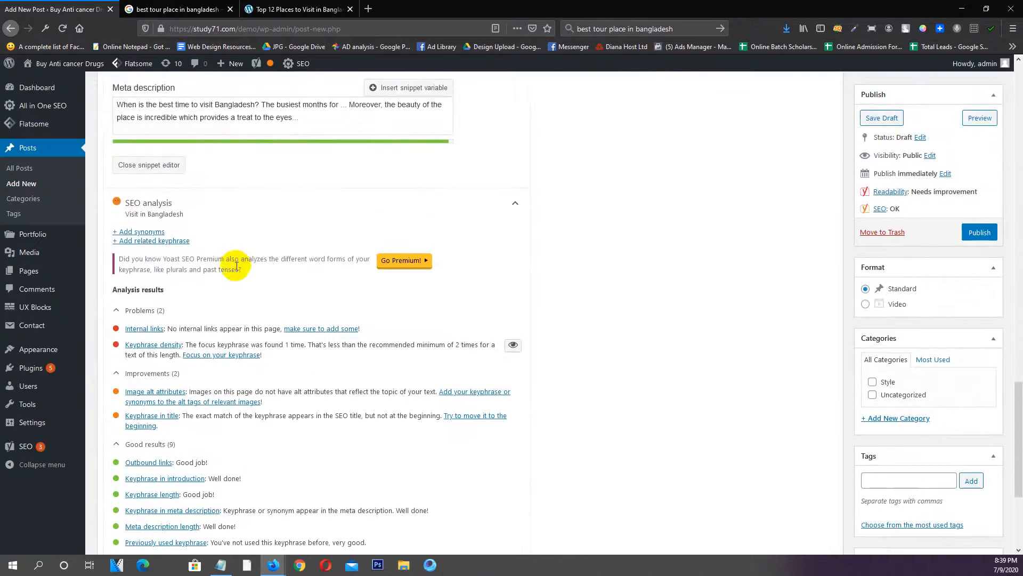
{"action": "scroll", "coordinate": [248, 340], "scroll_direction": "up", "scroll_amount": 4}
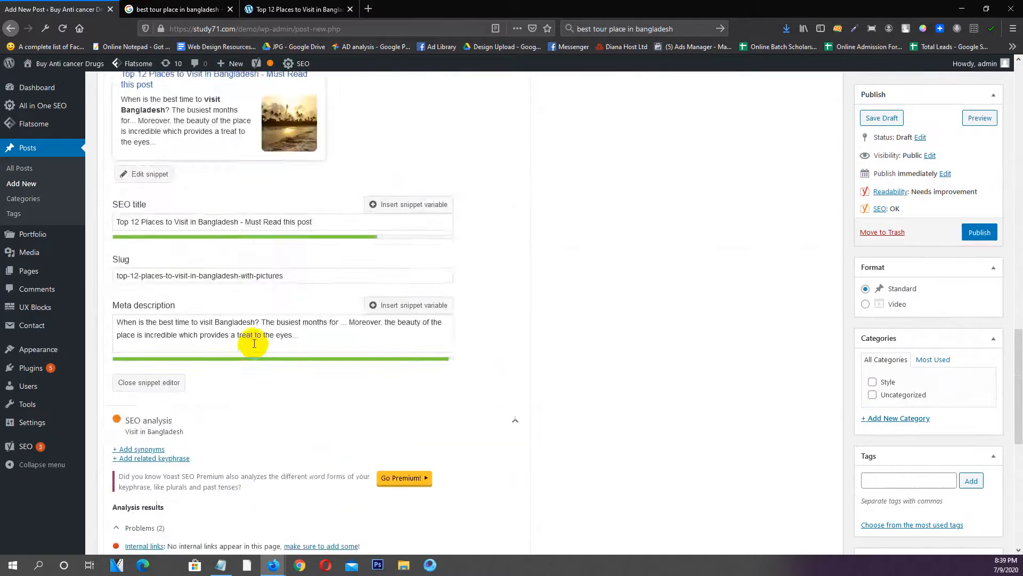
{"action": "scroll", "coordinate": [255, 343], "scroll_direction": "up", "scroll_amount": 9}
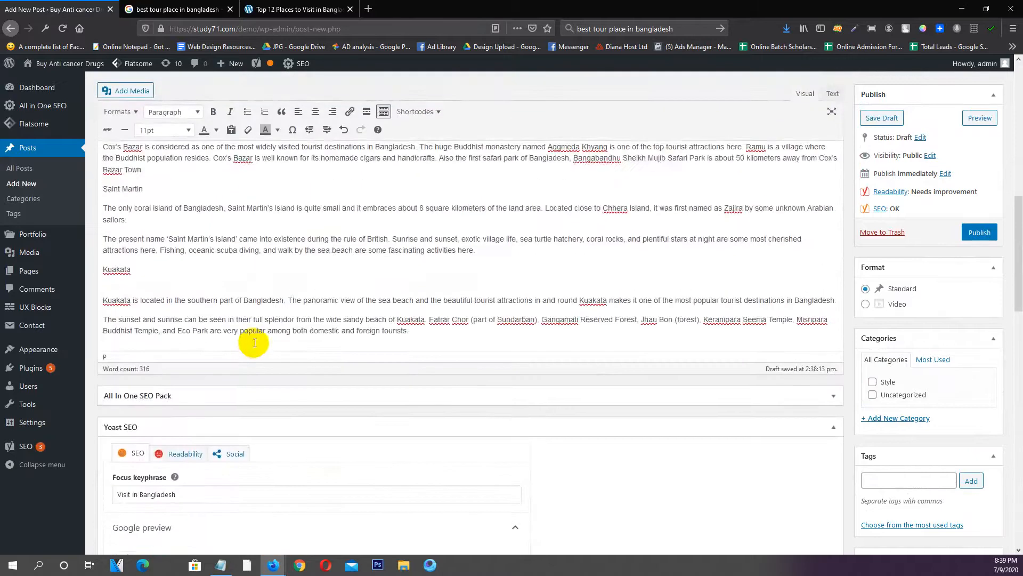
{"action": "scroll", "coordinate": [254, 343], "scroll_direction": "up", "scroll_amount": 5}
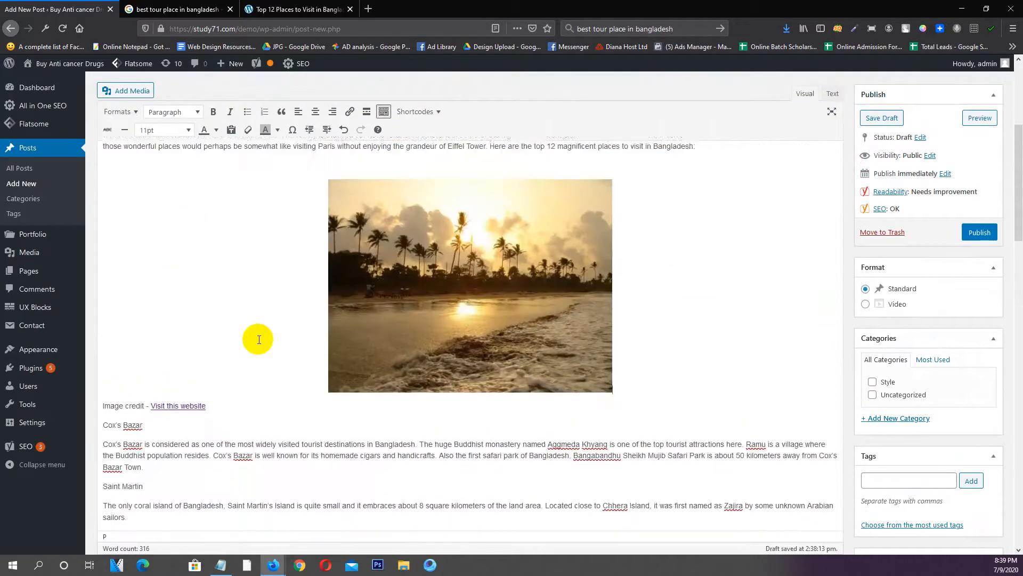
{"action": "scroll", "coordinate": [258, 339], "scroll_direction": "up", "scroll_amount": 1}
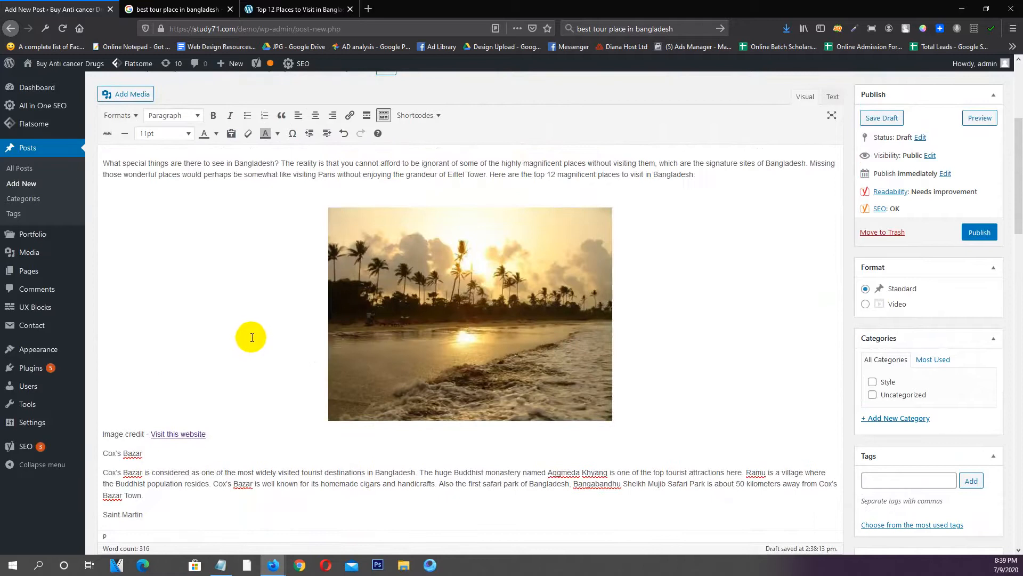
{"action": "scroll", "coordinate": [254, 330], "scroll_direction": "up", "scroll_amount": 2}
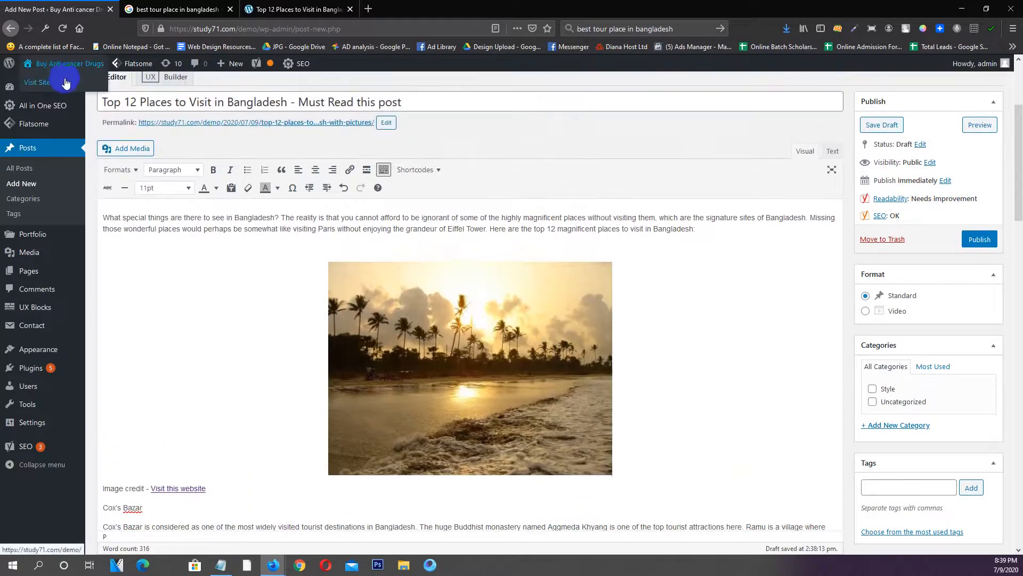
{"action": "left_click", "coordinate": [64, 81]}
{"action": "right_click", "coordinate": [233, 28]}
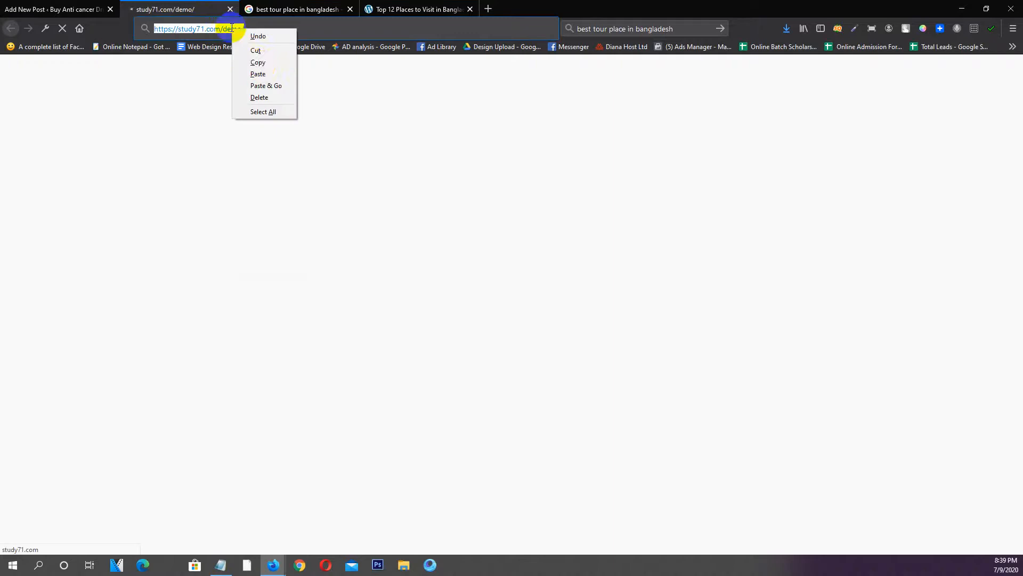
{"action": "left_click", "coordinate": [258, 74]}
{"action": "key", "text": "ctrl+z"}
{"action": "key", "text": "ctrl+c"}
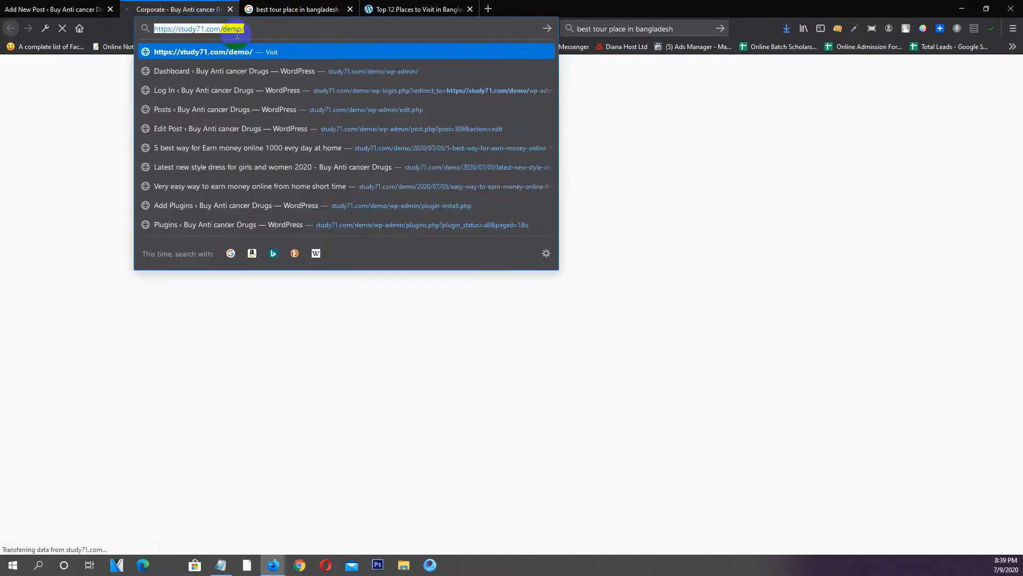
Add the line "Also read best 10 tourist place in Dhaka" at the end of the post body, with the spelling of "tourist" corrected
{"action": "left_click", "coordinate": [53, 10]}
{"action": "scroll", "coordinate": [373, 298], "scroll_direction": "down", "scroll_amount": 3}
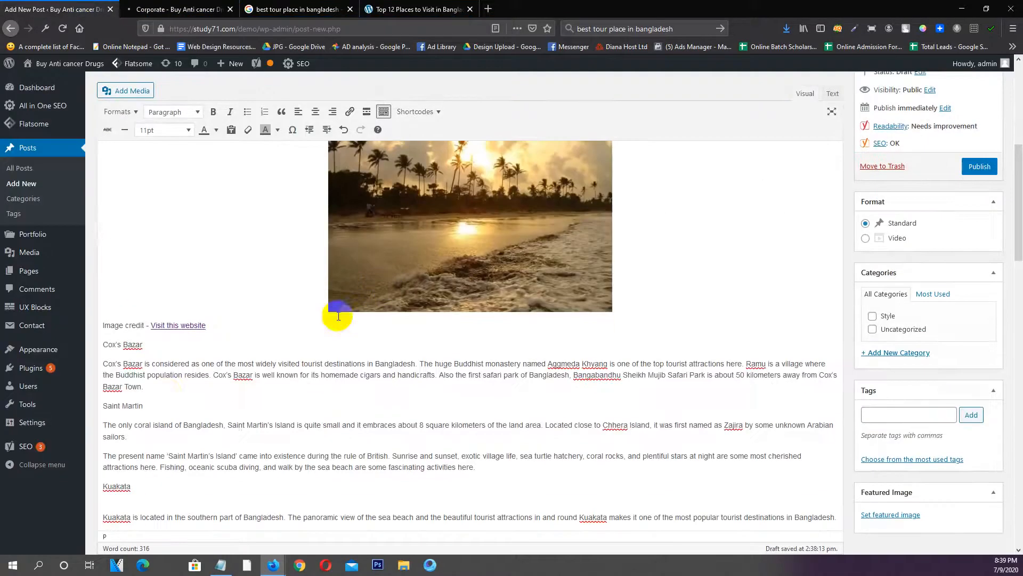
{"action": "scroll", "coordinate": [357, 427], "scroll_direction": "down", "scroll_amount": 8}
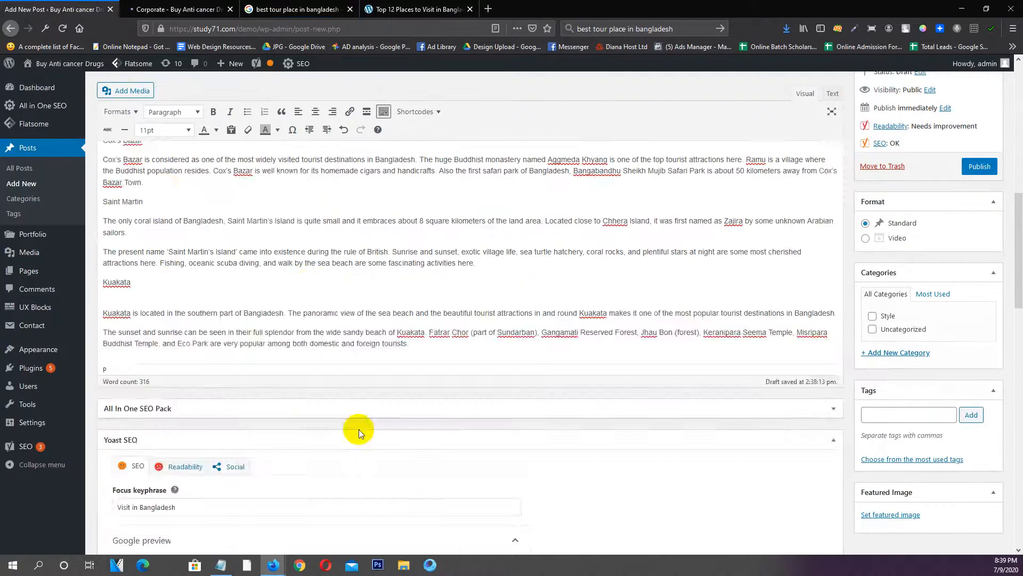
{"action": "scroll", "coordinate": [194, 265], "scroll_direction": "up", "scroll_amount": 3}
{"action": "left_click", "coordinate": [433, 229]}
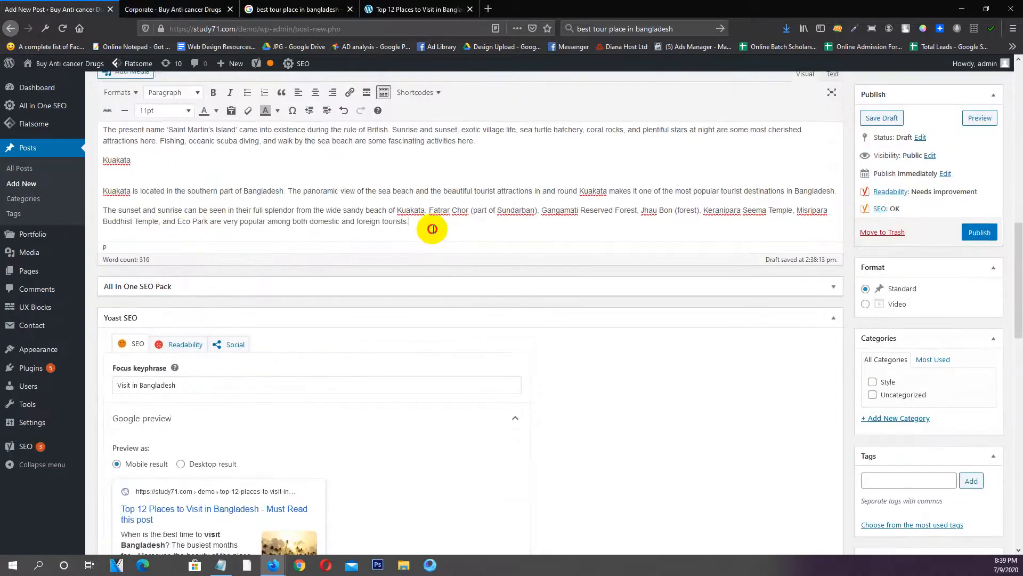
{"action": "key", "text": "Return"}
{"action": "key", "text": "Return"}
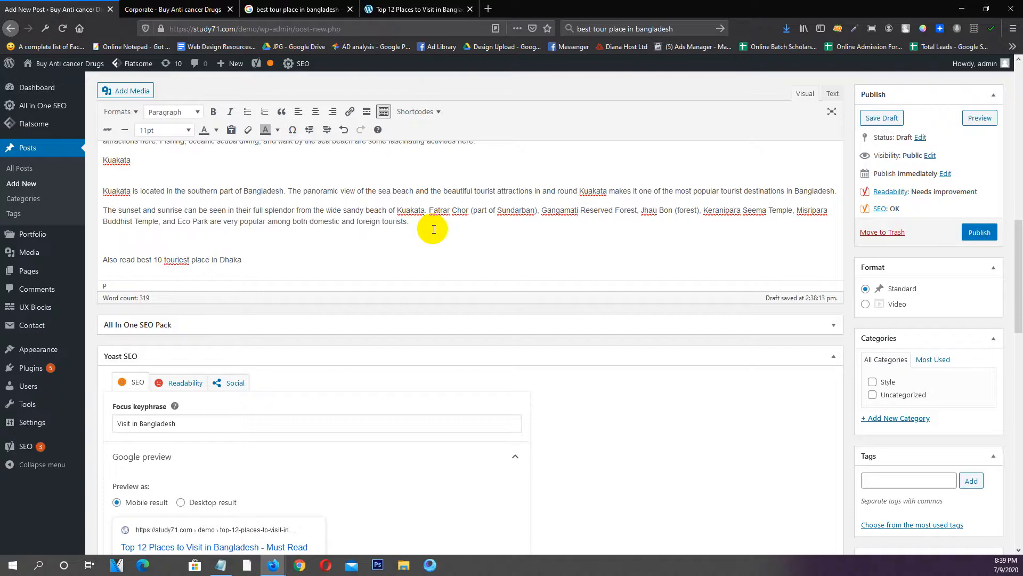
{"action": "right_click", "coordinate": [179, 259]}
{"action": "left_click", "coordinate": [211, 269]}
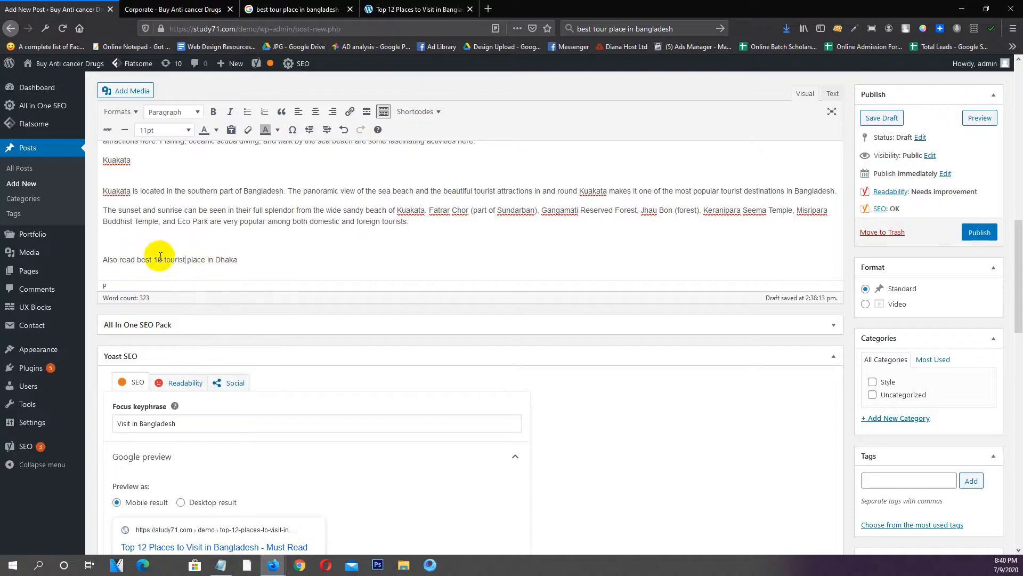
Link the phrase "best 10 tourist place in Dhaka" to the copied demo site address, study71.com/demo
{"action": "left_click_drag", "start_coordinate": [238, 259], "coordinate": [137, 261]}
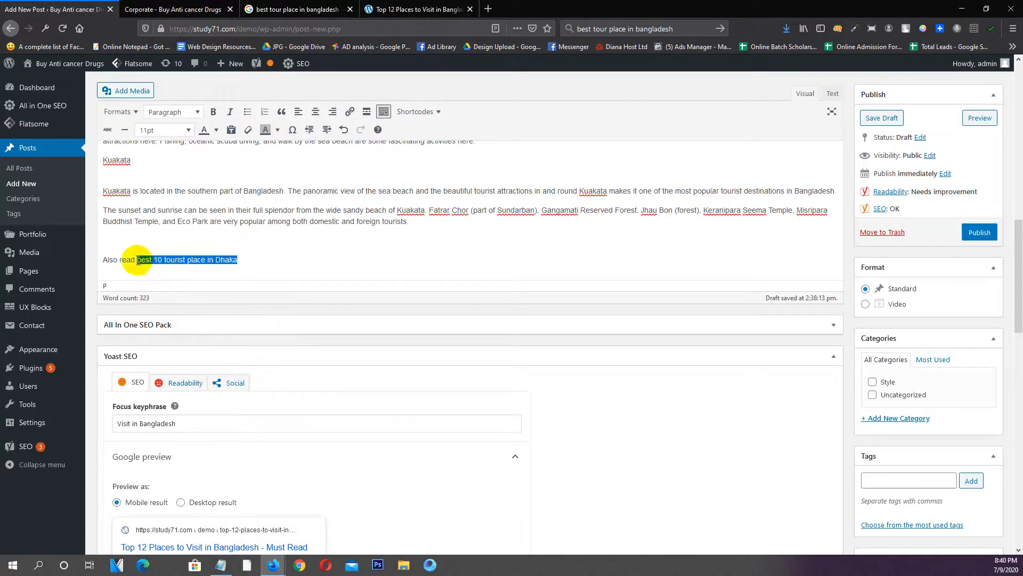
{"action": "left_click", "coordinate": [345, 112]}
{"action": "key", "text": "ctrl+v"}
{"action": "left_click", "coordinate": [307, 240]}
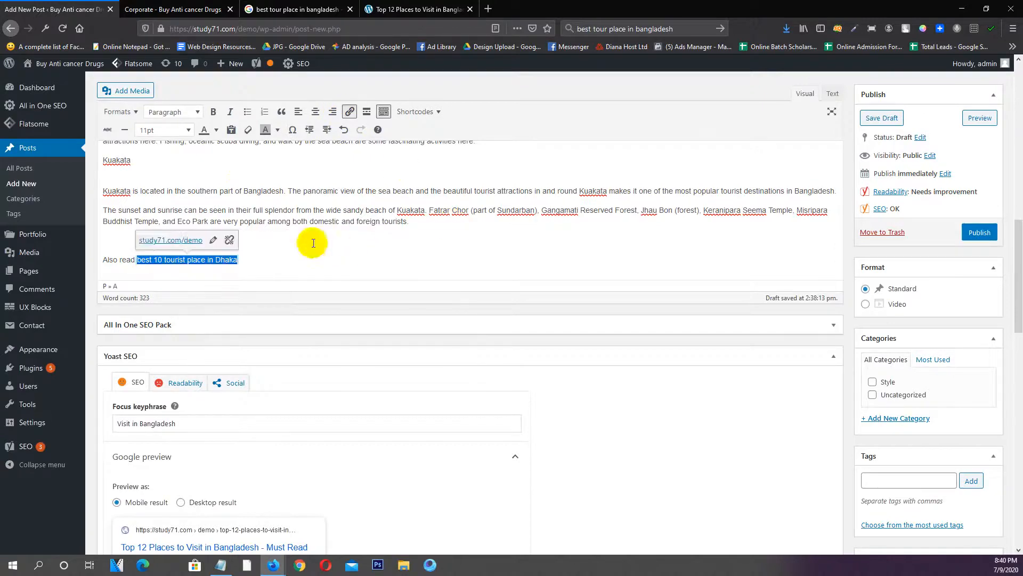
{"action": "left_click", "coordinate": [407, 261]}
Copy the keyphrase "Visit in Bangladesh" from the post title and paste it at the end of the Saint Martin and Cox's Bazar sections
{"action": "scroll", "coordinate": [258, 369], "scroll_direction": "down", "scroll_amount": 3}
{"action": "scroll", "coordinate": [140, 366], "scroll_direction": "down", "scroll_amount": 2}
{"action": "scroll", "coordinate": [142, 258], "scroll_direction": "up", "scroll_amount": 2}
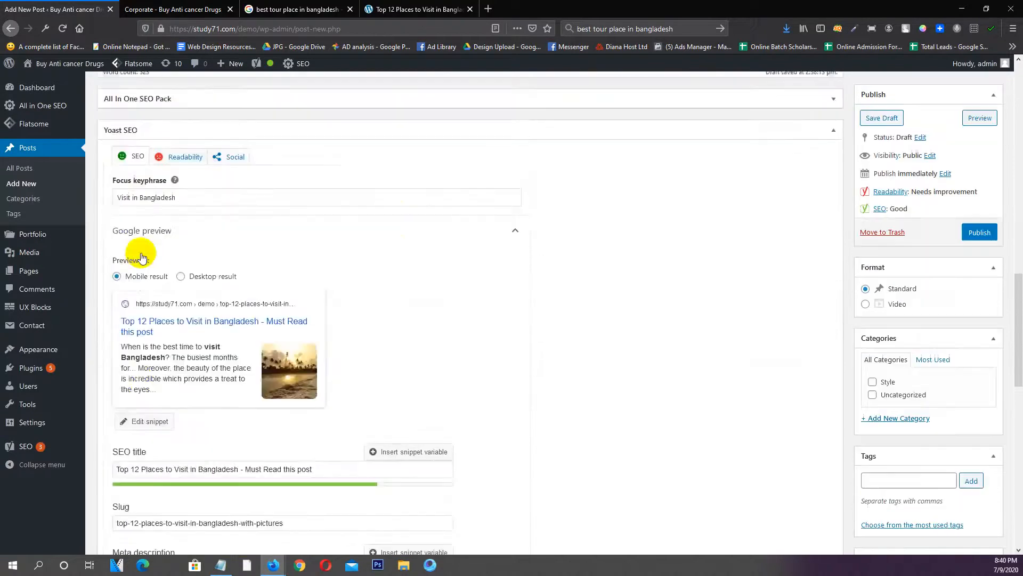
{"action": "scroll", "coordinate": [297, 268], "scroll_direction": "down", "scroll_amount": 8}
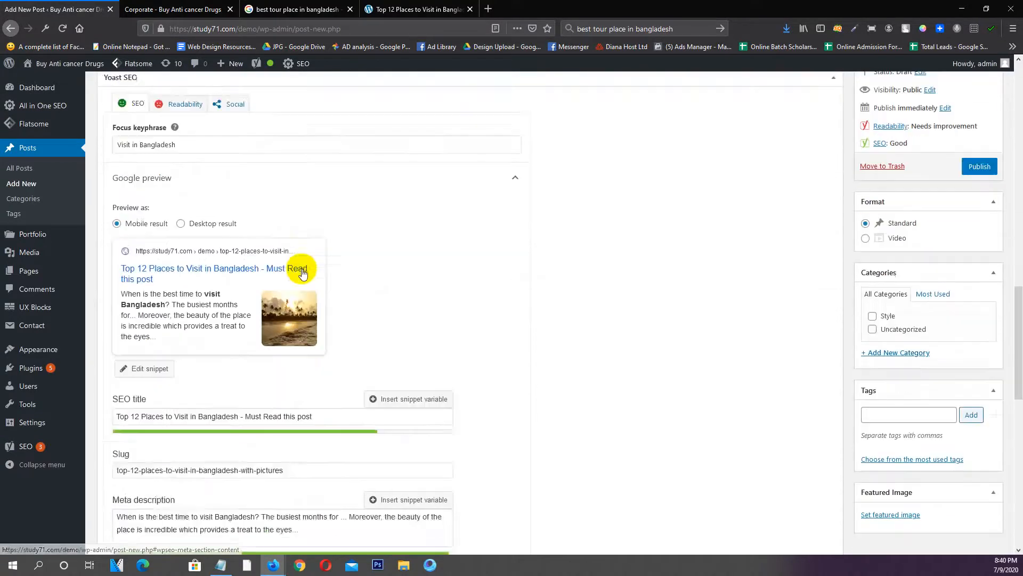
{"action": "scroll", "coordinate": [465, 301], "scroll_direction": "down", "scroll_amount": 2}
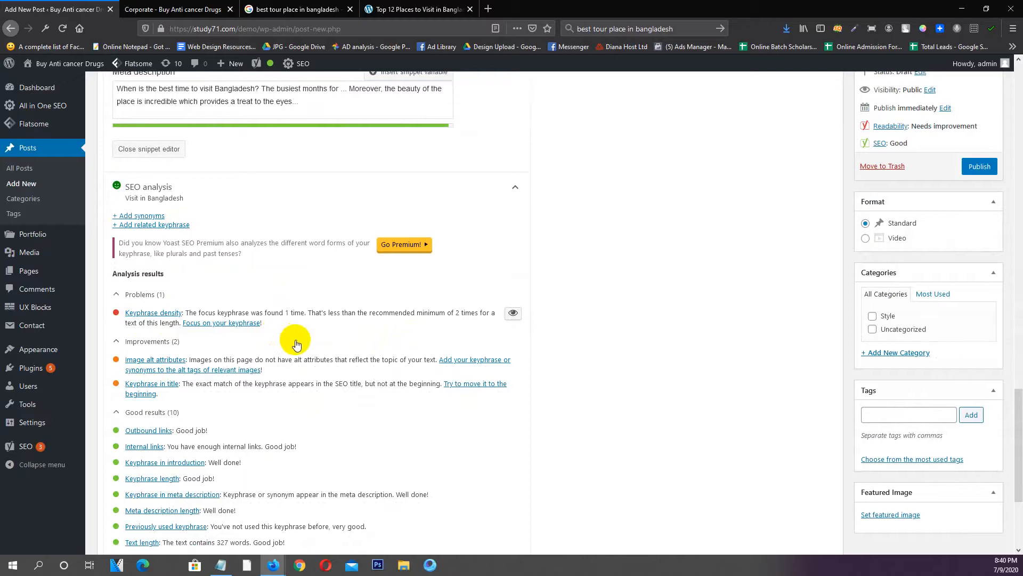
{"action": "scroll", "coordinate": [299, 330], "scroll_direction": "up", "scroll_amount": 15}
{"action": "scroll", "coordinate": [309, 320], "scroll_direction": "up", "scroll_amount": 10}
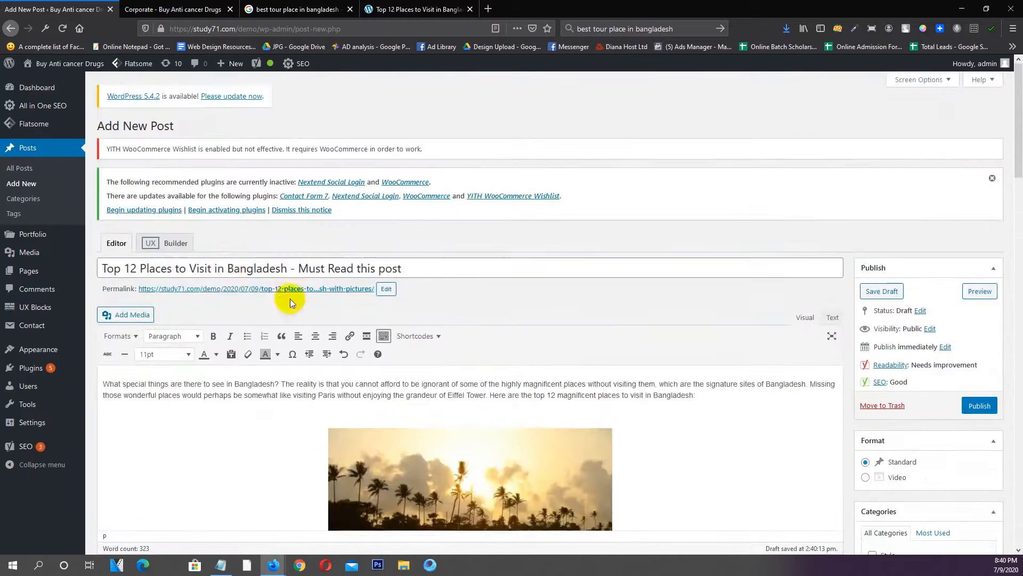
{"action": "left_click_drag", "start_coordinate": [191, 268], "coordinate": [287, 267]}
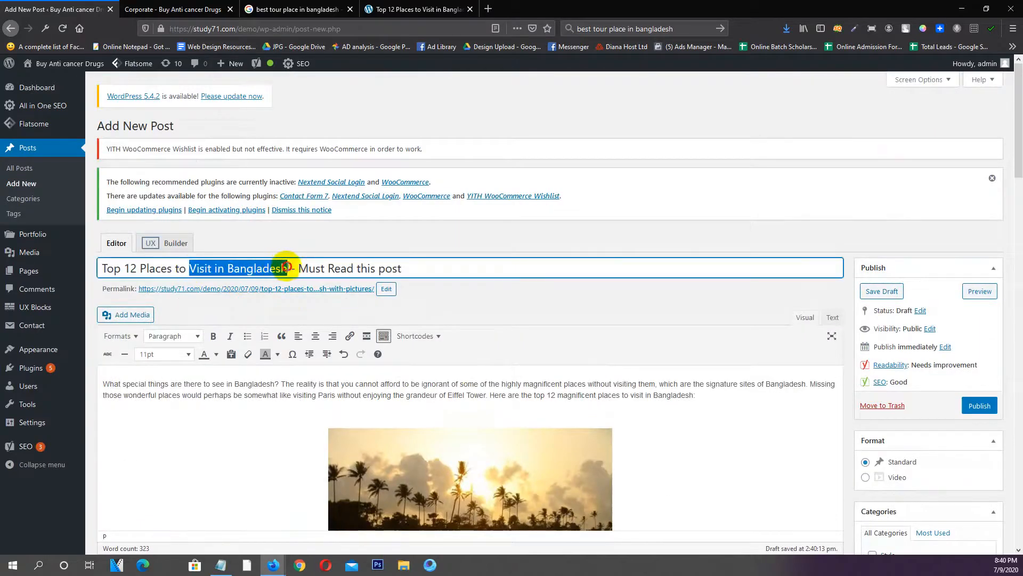
{"action": "scroll", "coordinate": [244, 427], "scroll_direction": "down", "scroll_amount": 10}
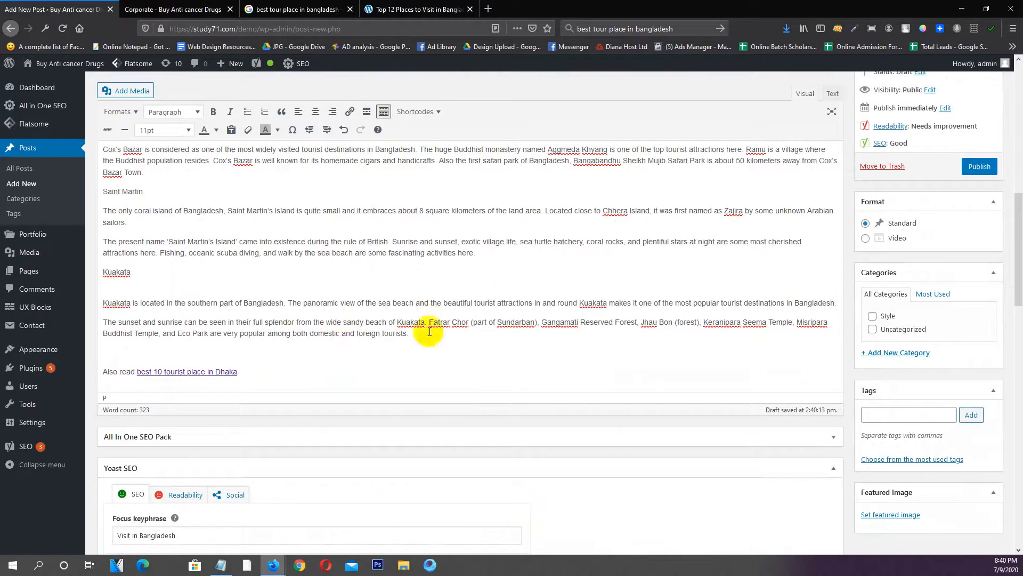
{"action": "left_click", "coordinate": [500, 257]}
{"action": "scroll", "coordinate": [497, 246], "scroll_direction": "up", "scroll_amount": 2}
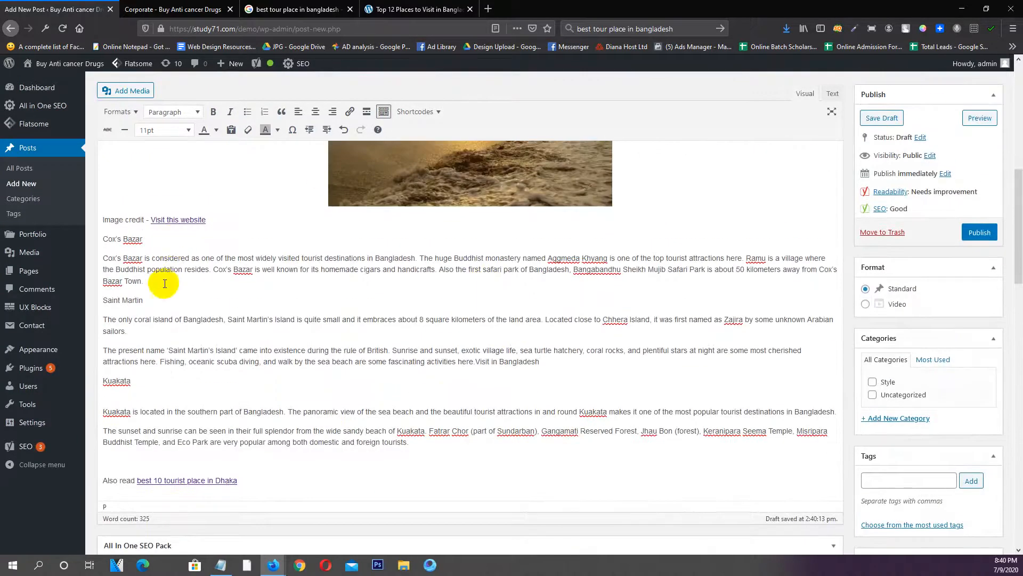
Set the Kuakata image's alternative text to "kuakata sea beach" and update the image
{"action": "scroll", "coordinate": [169, 291], "scroll_direction": "down", "scroll_amount": 4}
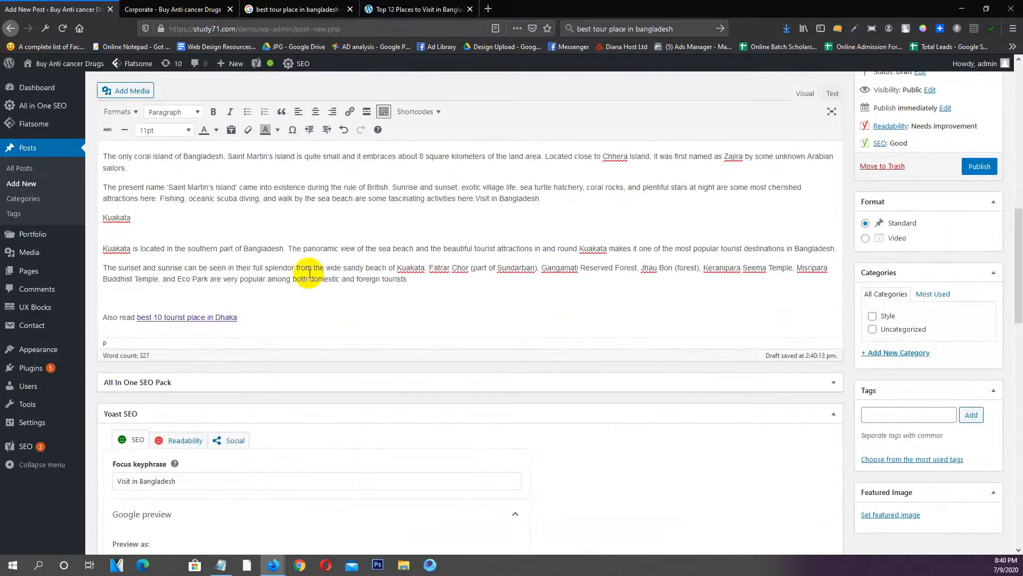
{"action": "scroll", "coordinate": [308, 300], "scroll_direction": "down", "scroll_amount": 6}
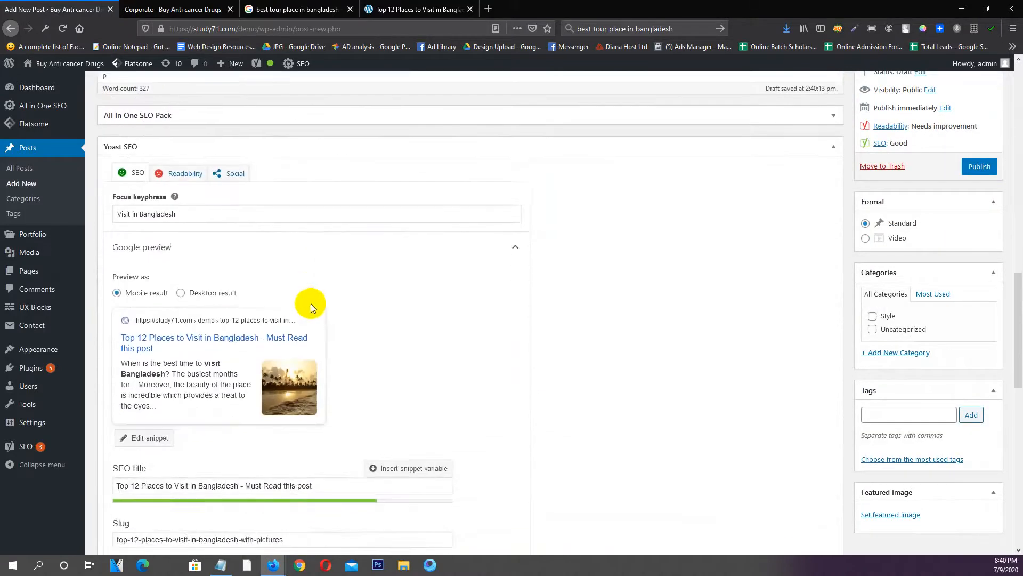
{"action": "scroll", "coordinate": [555, 327], "scroll_direction": "down", "scroll_amount": 8}
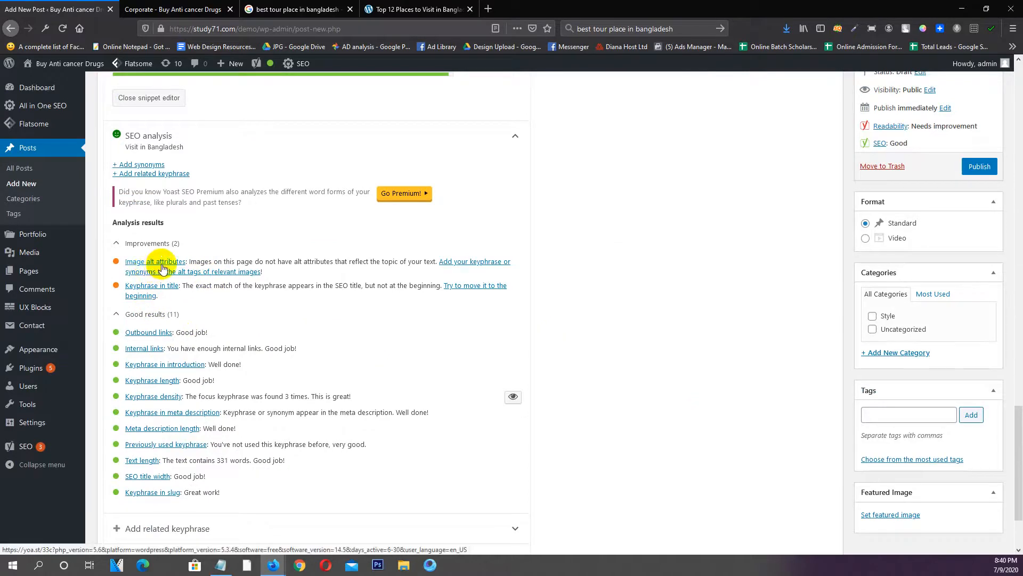
{"action": "scroll", "coordinate": [267, 425], "scroll_direction": "up", "scroll_amount": 3}
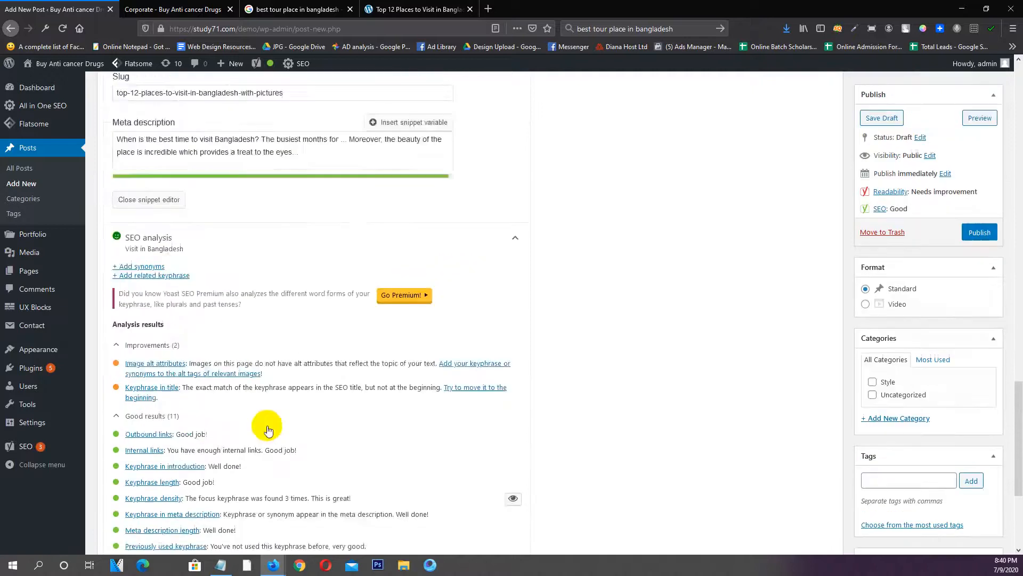
{"action": "scroll", "coordinate": [251, 421], "scroll_direction": "up", "scroll_amount": 20}
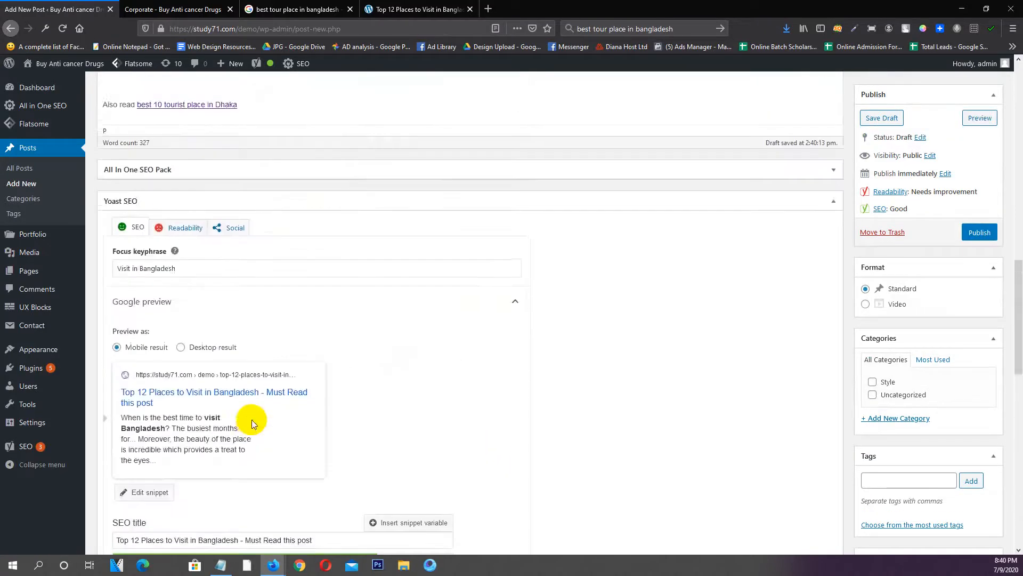
{"action": "left_click", "coordinate": [436, 230]}
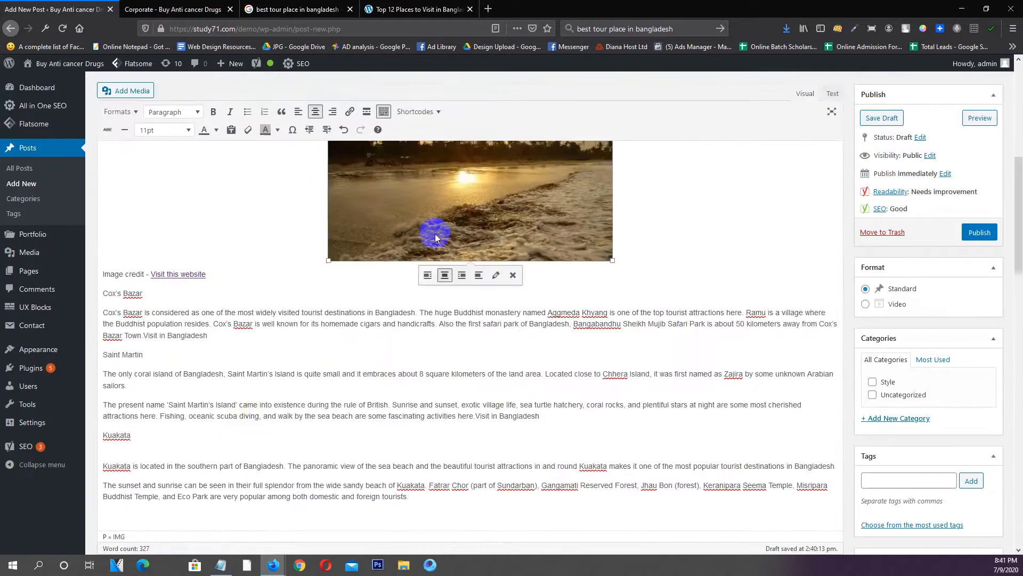
{"action": "scroll", "coordinate": [420, 264], "scroll_direction": "up", "scroll_amount": 1}
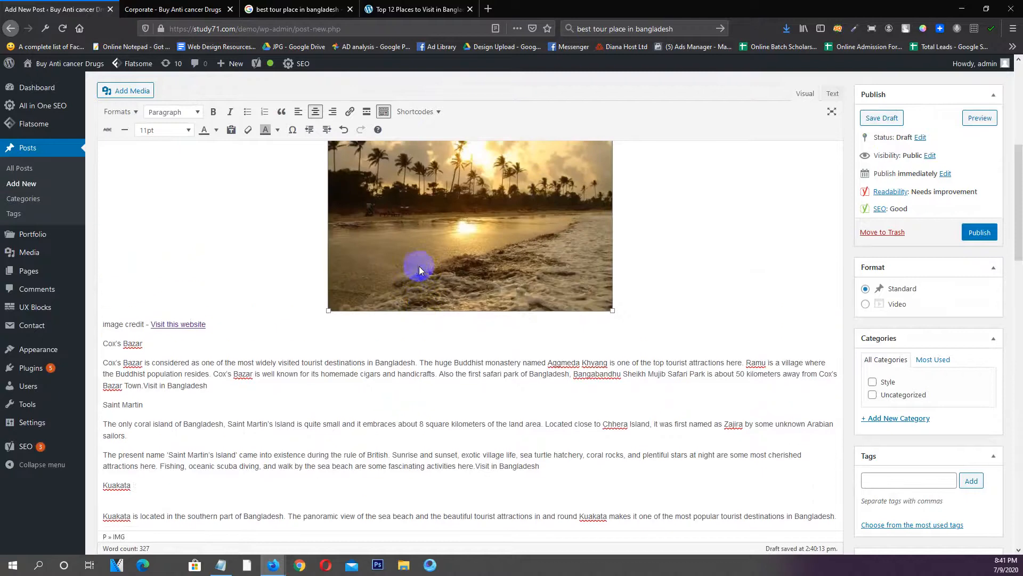
{"action": "scroll", "coordinate": [417, 269], "scroll_direction": "up", "scroll_amount": 1}
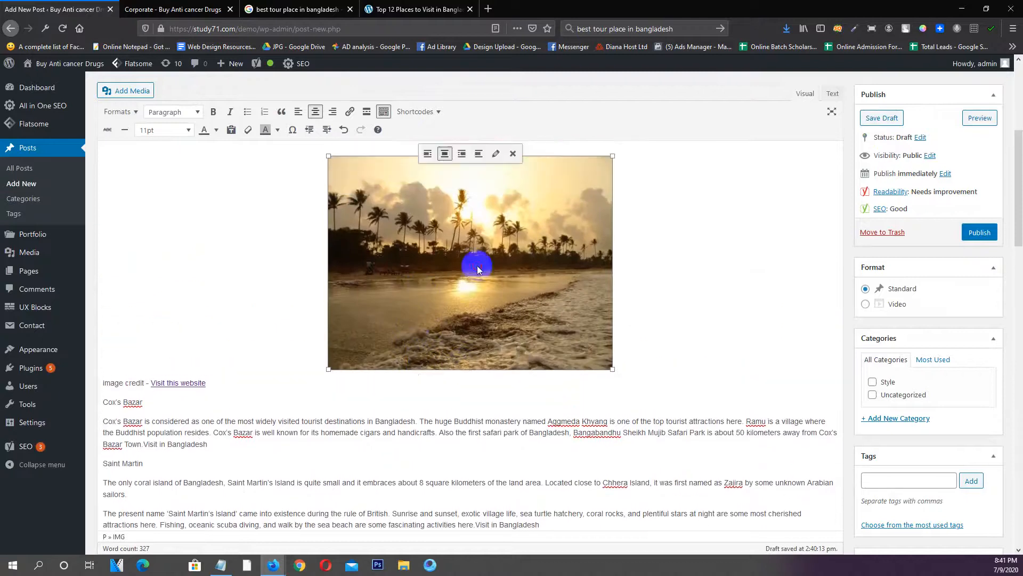
{"action": "left_click", "coordinate": [495, 154]}
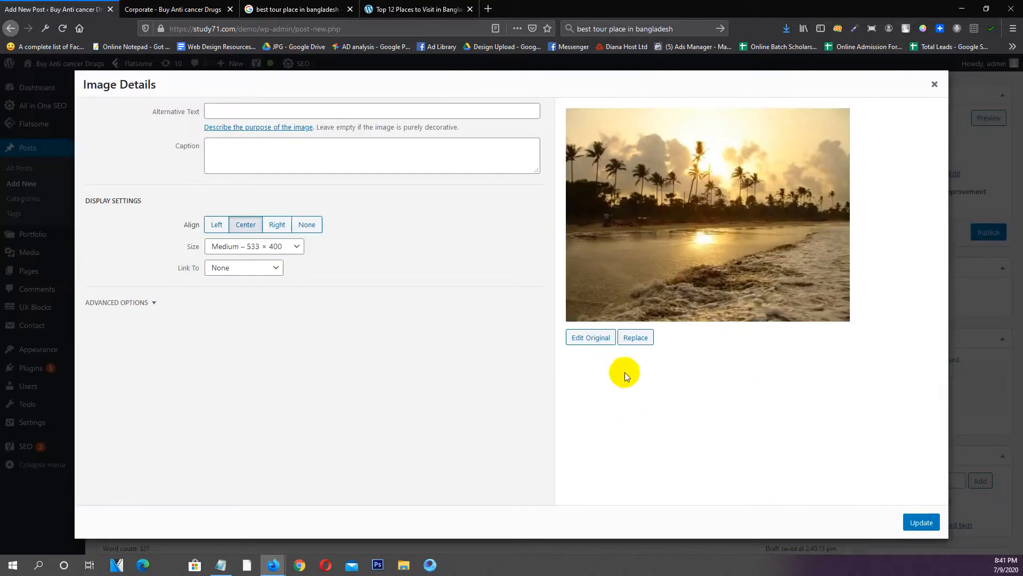
{"action": "left_click", "coordinate": [245, 111]}
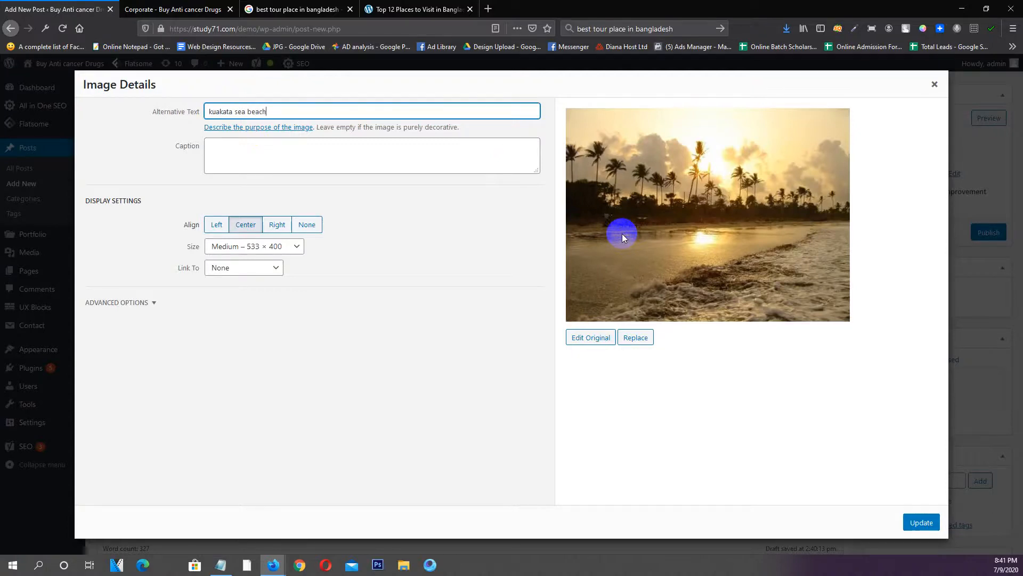
{"action": "left_click", "coordinate": [458, 317]}
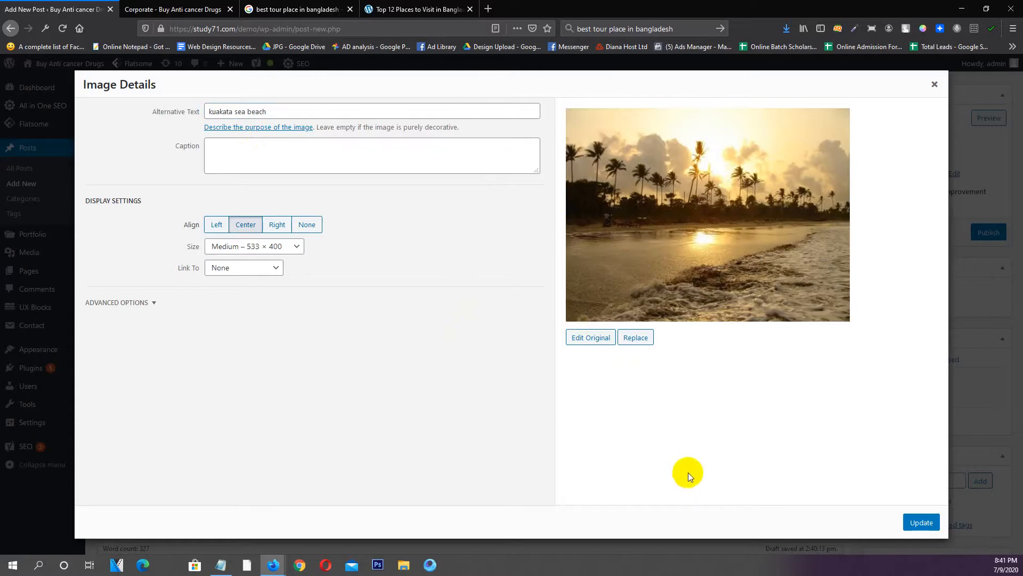
{"action": "left_click", "coordinate": [921, 522]}
Replace the Kuakata image's alternative text with the keyphrase "Visit in Bangladesh" copied from the post title, and update the image
{"action": "scroll", "coordinate": [701, 471], "scroll_direction": "down", "scroll_amount": 5}
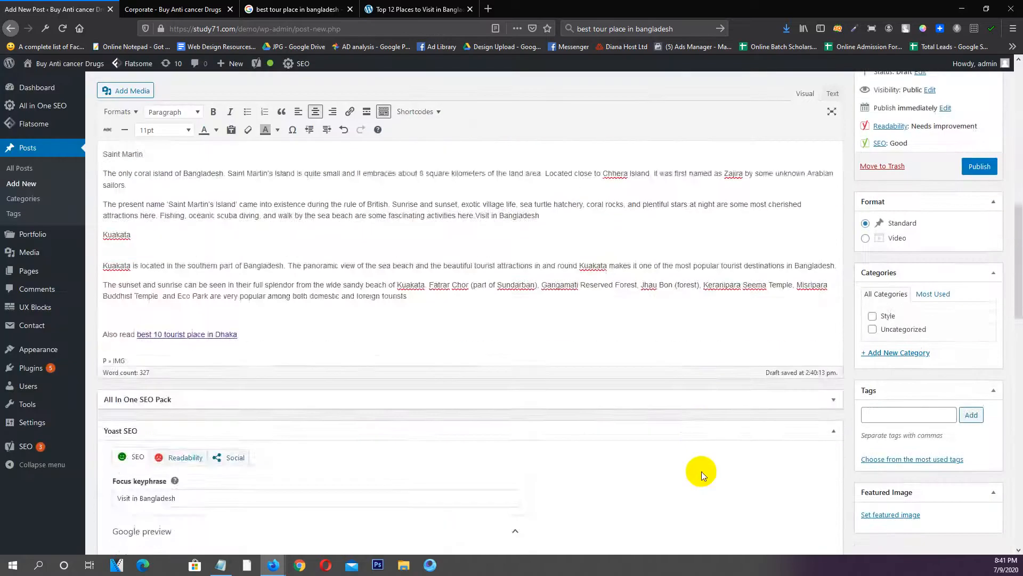
{"action": "scroll", "coordinate": [701, 471], "scroll_direction": "down", "scroll_amount": 10}
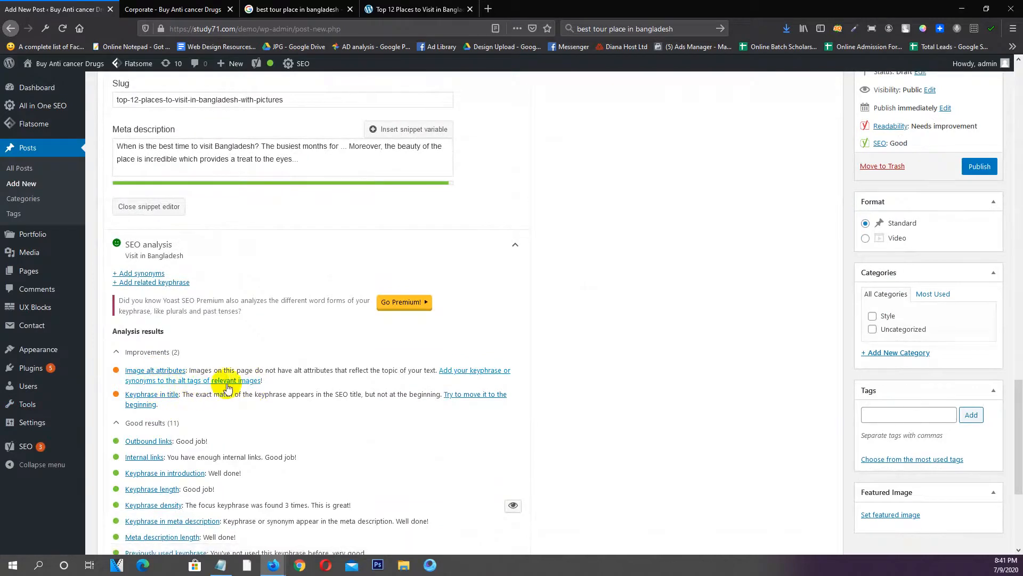
{"action": "scroll", "coordinate": [350, 376], "scroll_direction": "up", "scroll_amount": 1}
{"action": "scroll", "coordinate": [350, 373], "scroll_direction": "up", "scroll_amount": 15}
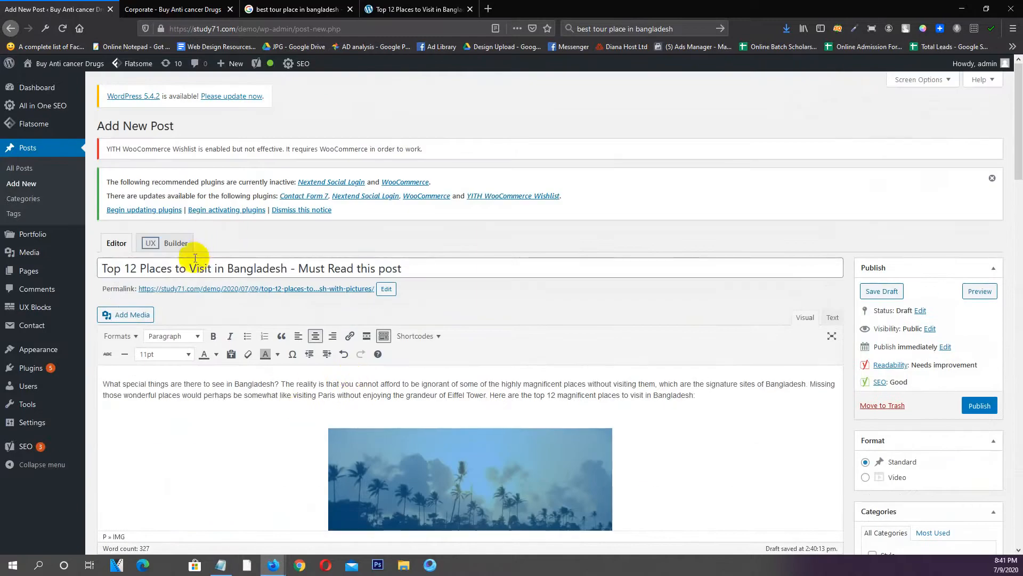
{"action": "left_click_drag", "start_coordinate": [189, 268], "coordinate": [288, 269]}
{"action": "key", "text": "ctrl+c"}
{"action": "left_click", "coordinate": [421, 483]}
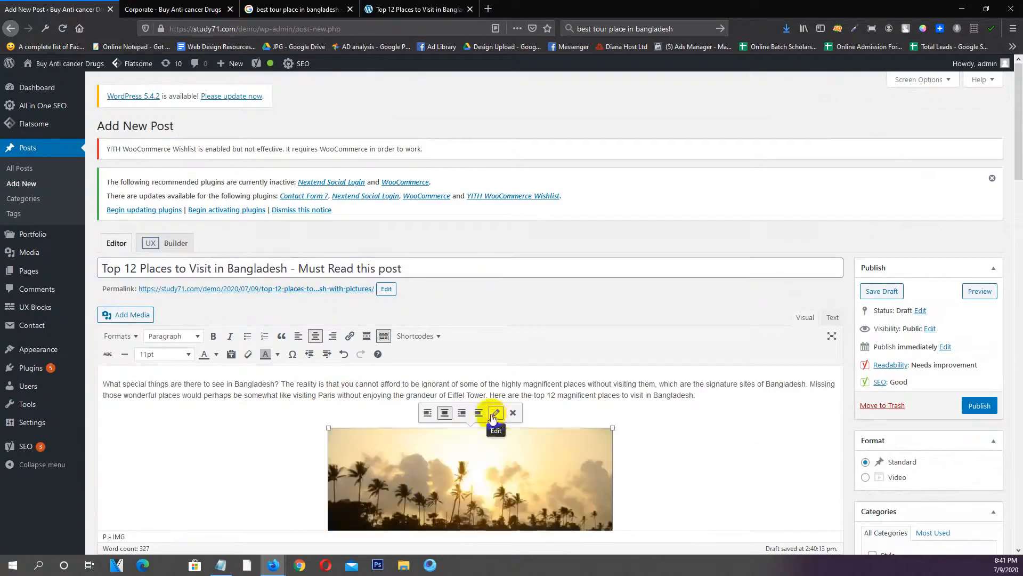
{"action": "left_click", "coordinate": [491, 411]}
{"action": "left_click_drag", "start_coordinate": [328, 112], "coordinate": [128, 111]}
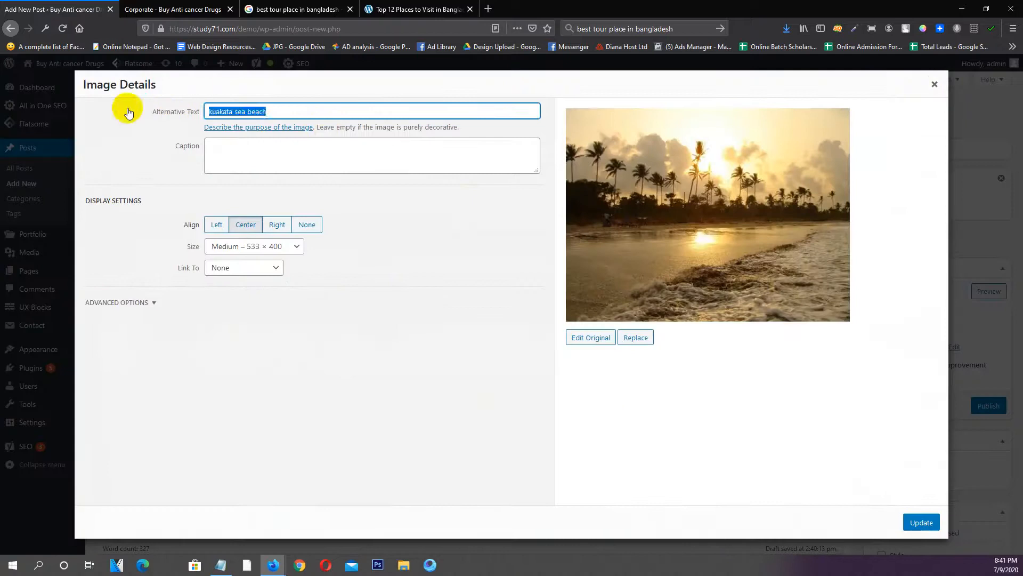
{"action": "key", "text": "ctrl+v"}
{"action": "left_click", "coordinate": [920, 523]}
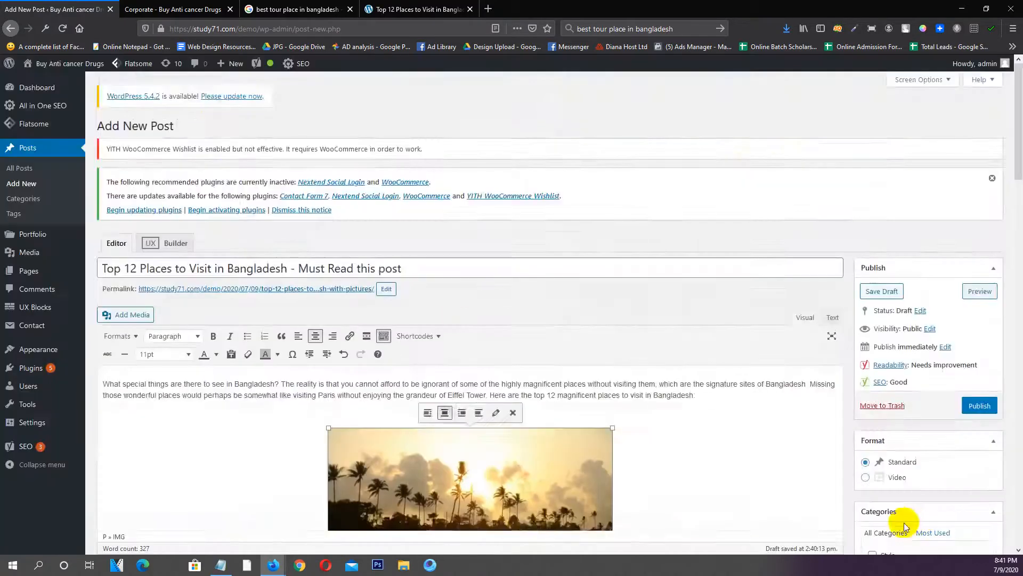
Check the updated Yoast SEO analysis, and examine the readability problems, improvements and good results
{"action": "scroll", "coordinate": [344, 477], "scroll_direction": "down", "scroll_amount": 10}
{"action": "scroll", "coordinate": [350, 481], "scroll_direction": "down", "scroll_amount": 8}
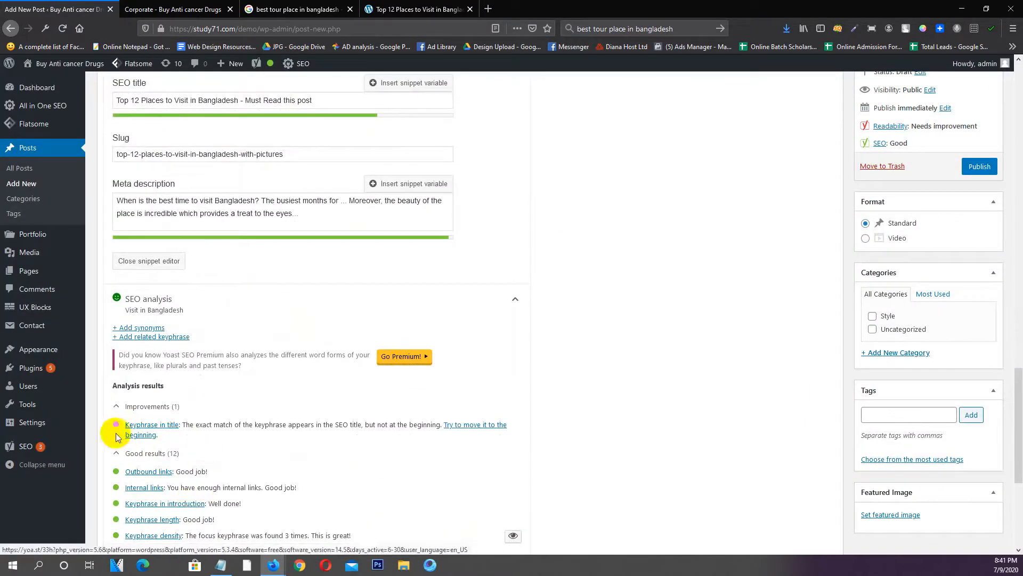
{"action": "scroll", "coordinate": [239, 429], "scroll_direction": "up", "scroll_amount": 8}
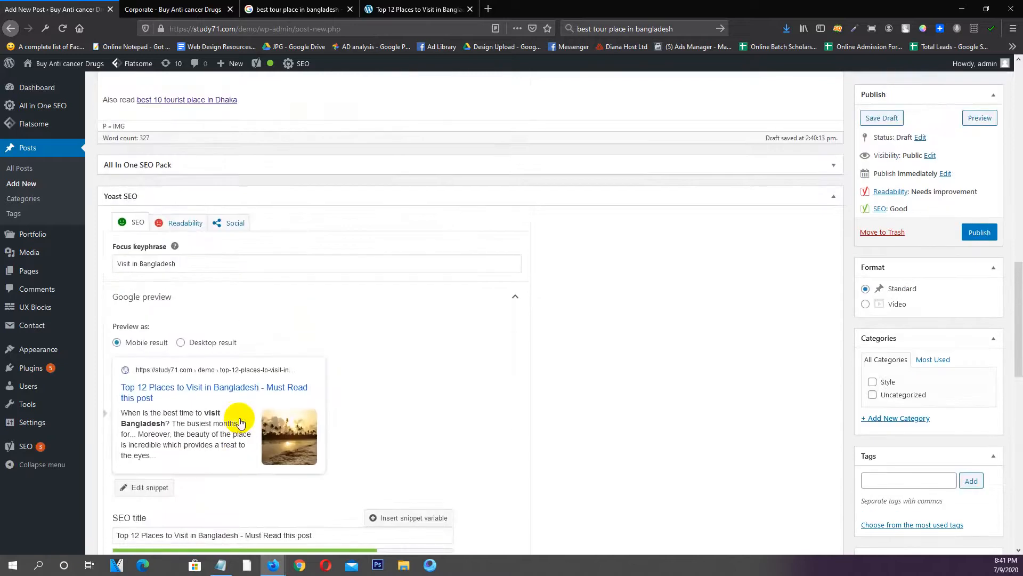
{"action": "left_click", "coordinate": [178, 222]}
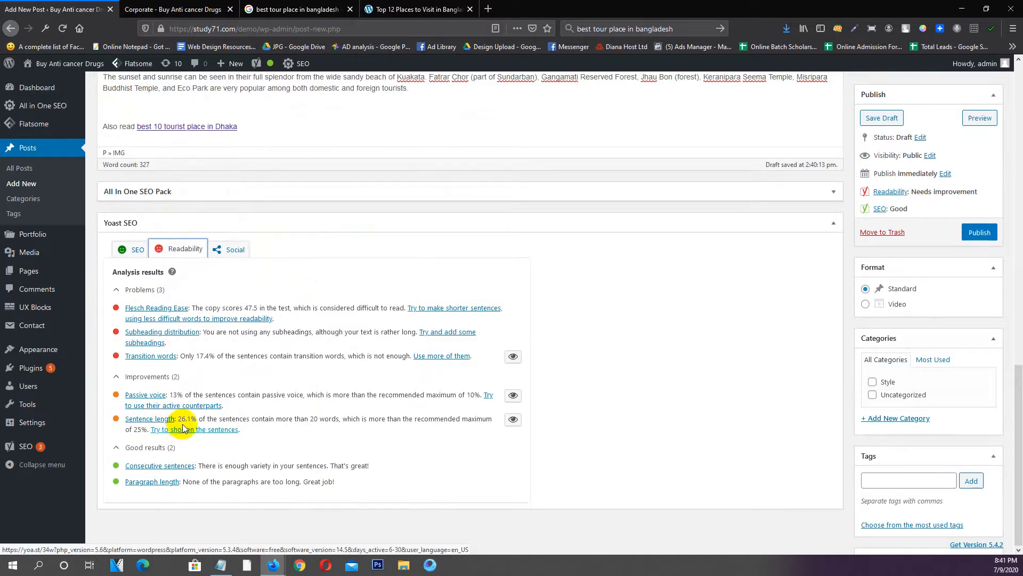
{"action": "scroll", "coordinate": [234, 392], "scroll_direction": "up", "scroll_amount": 4}
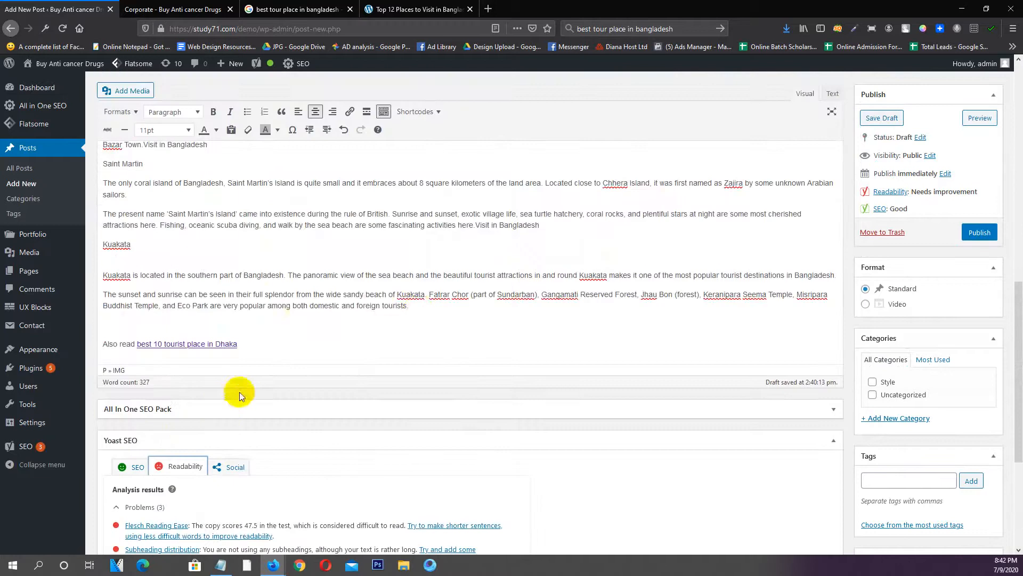
Examine the Yoast readability problems and improvements, and compare them with the post's title, permalink and section text
{"action": "left_click_drag", "start_coordinate": [418, 306], "coordinate": [85, 295]}
{"action": "left_click", "coordinate": [430, 315]}
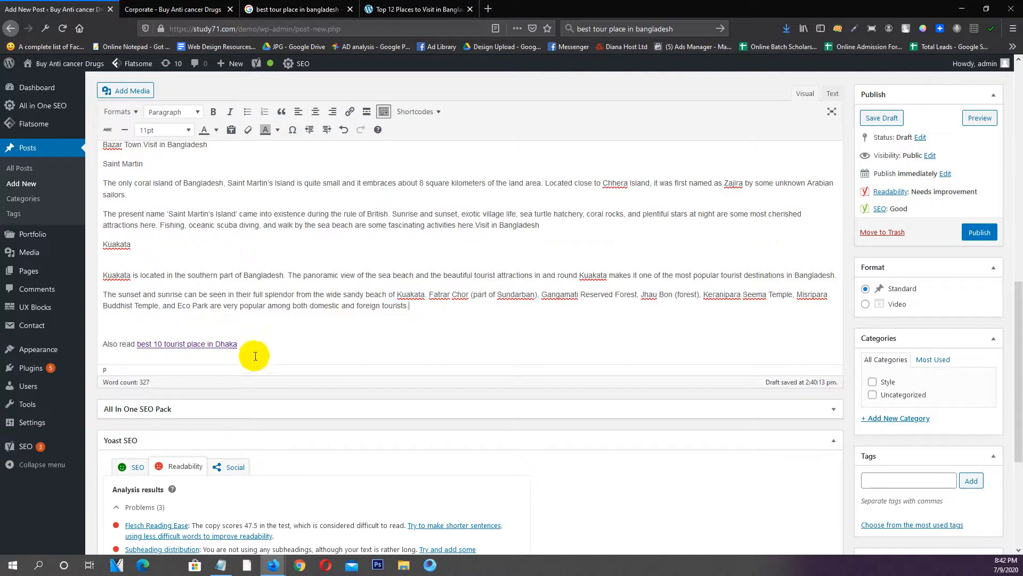
{"action": "scroll", "coordinate": [300, 420], "scroll_direction": "down", "scroll_amount": 4}
{"action": "scroll", "coordinate": [303, 419], "scroll_direction": "down", "scroll_amount": 1}
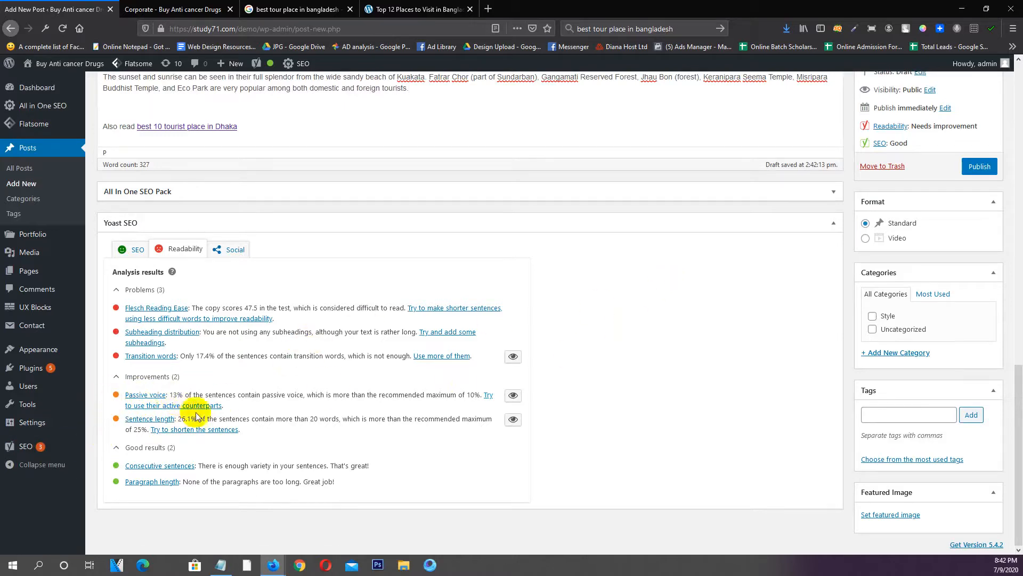
{"action": "scroll", "coordinate": [271, 425], "scroll_direction": "up", "scroll_amount": 1}
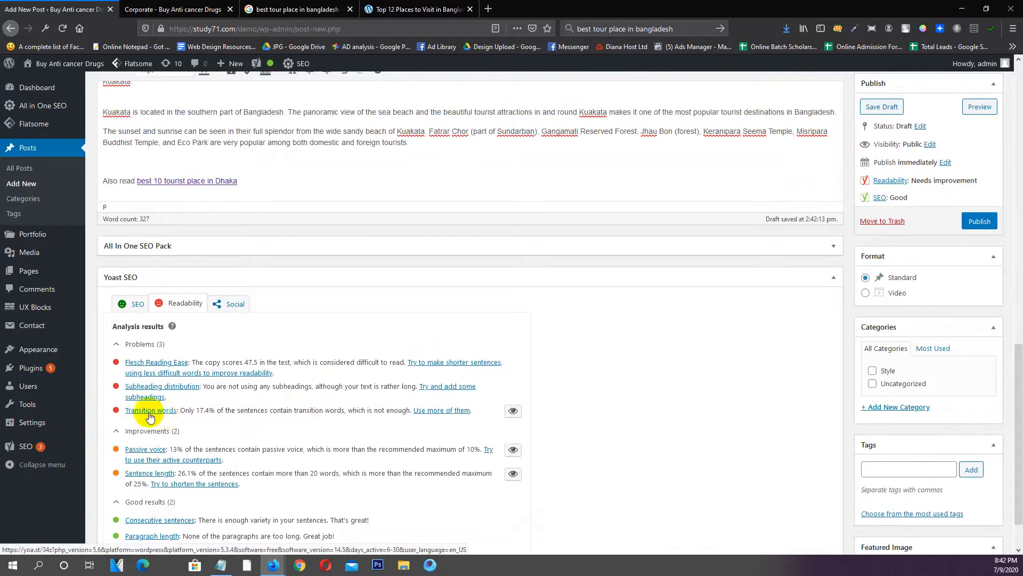
{"action": "scroll", "coordinate": [256, 347], "scroll_direction": "down", "scroll_amount": 2}
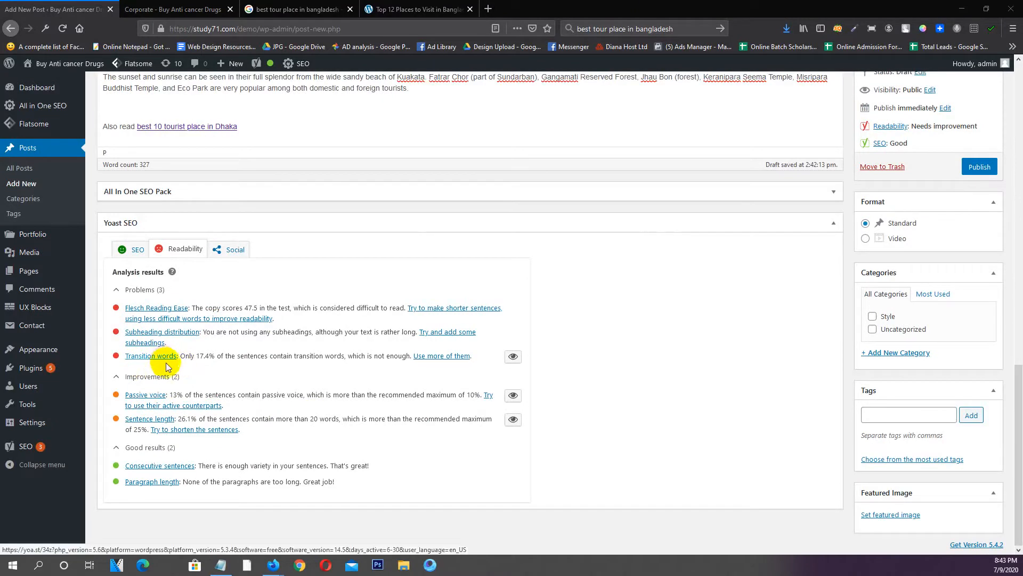
{"action": "scroll", "coordinate": [168, 367], "scroll_direction": "up", "scroll_amount": 15}
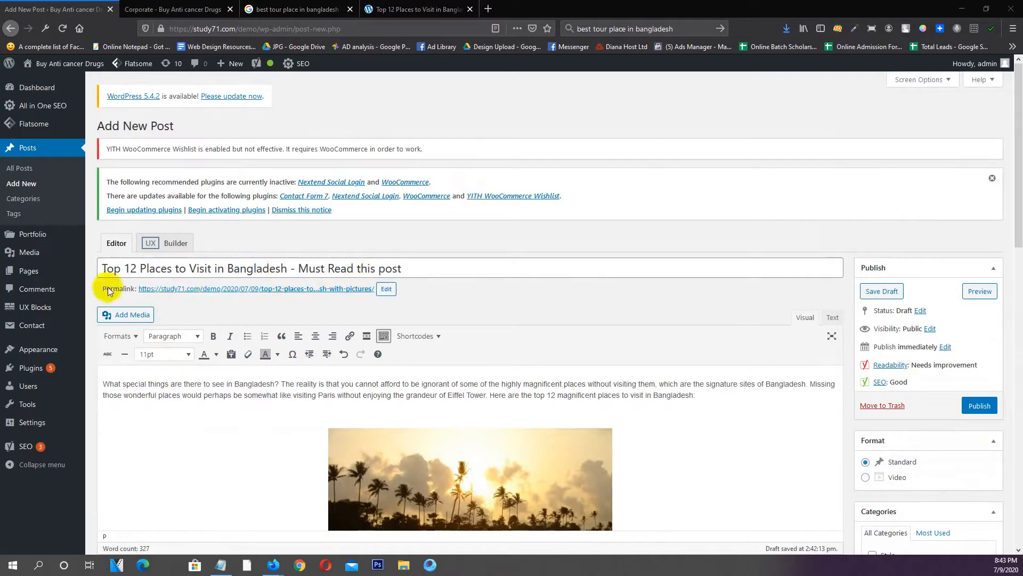
{"action": "left_click", "coordinate": [386, 288]}
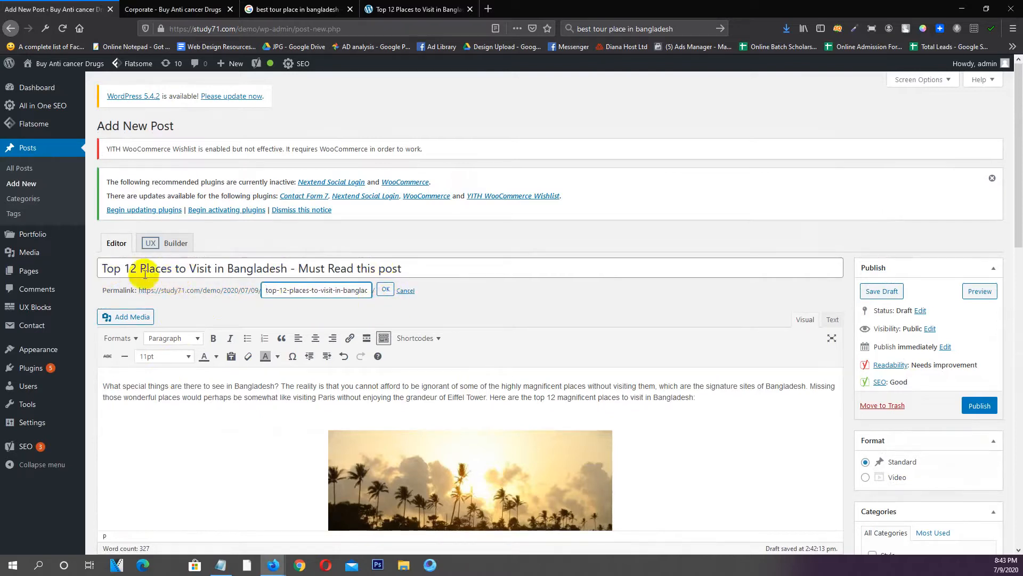
{"action": "scroll", "coordinate": [212, 290], "scroll_direction": "down", "scroll_amount": 7}
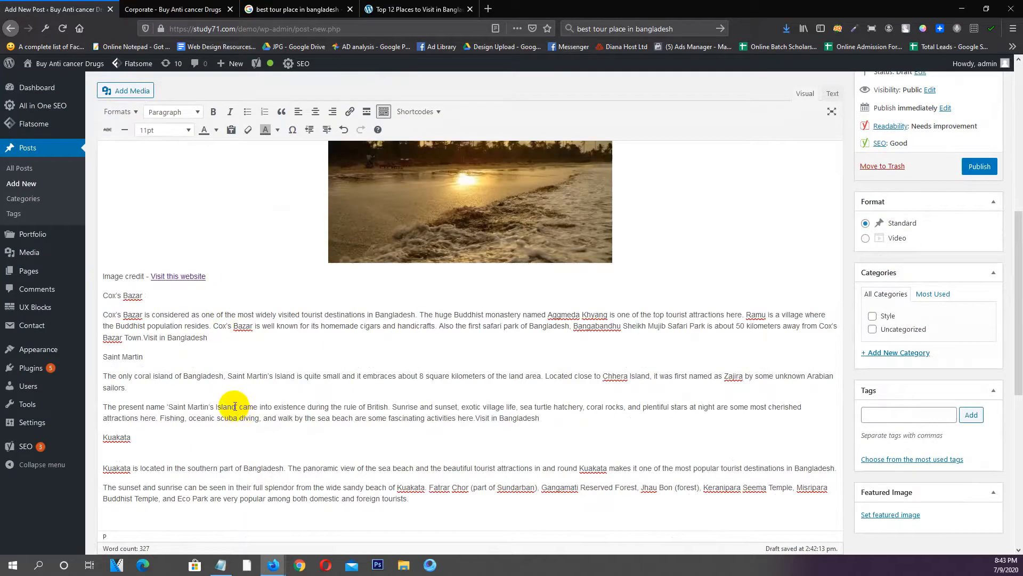
{"action": "scroll", "coordinate": [234, 407], "scroll_direction": "down", "scroll_amount": 2}
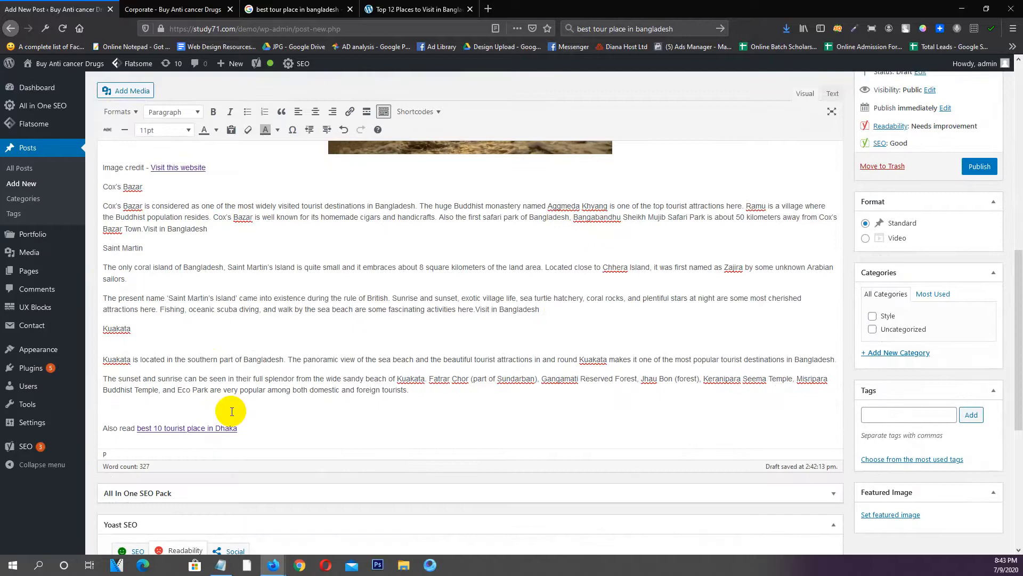
{"action": "scroll", "coordinate": [230, 409], "scroll_direction": "down", "scroll_amount": 5}
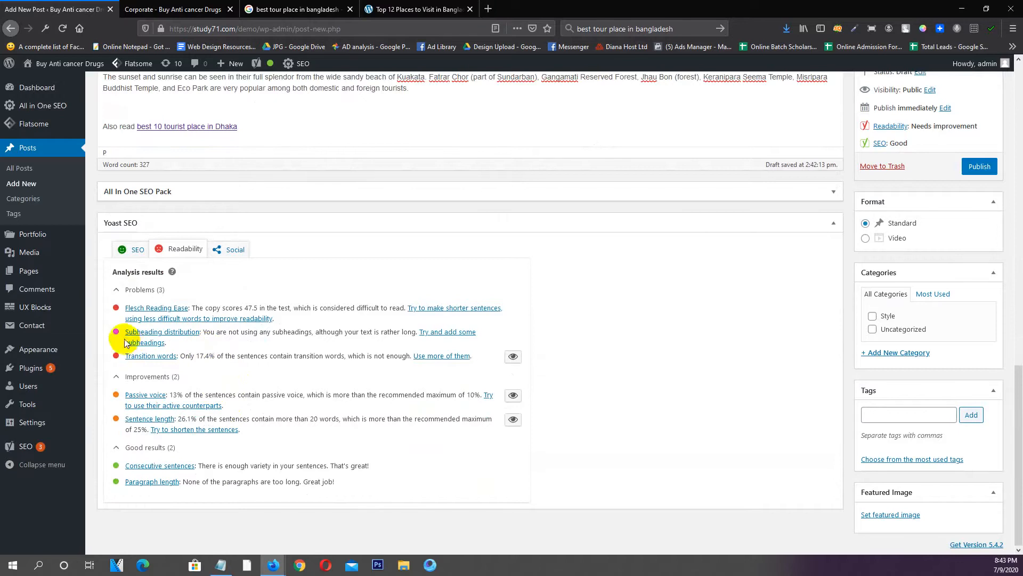
Format the "Cox's Bazar" section title as Heading 2
{"action": "scroll", "coordinate": [201, 360], "scroll_direction": "up", "scroll_amount": 10}
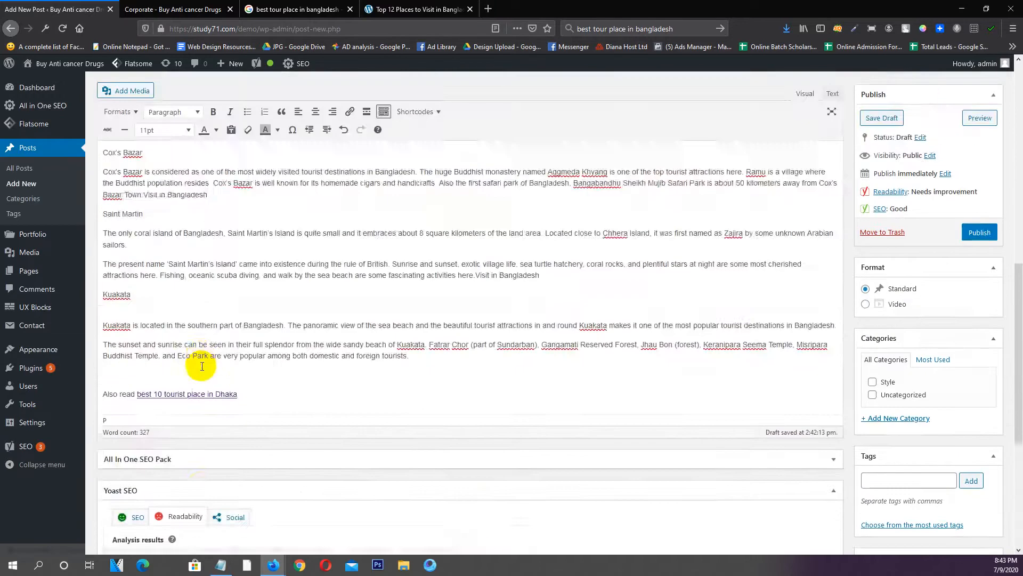
{"action": "scroll", "coordinate": [201, 365], "scroll_direction": "down", "scroll_amount": 2}
{"action": "left_click_drag", "start_coordinate": [140, 376], "coordinate": [102, 375]}
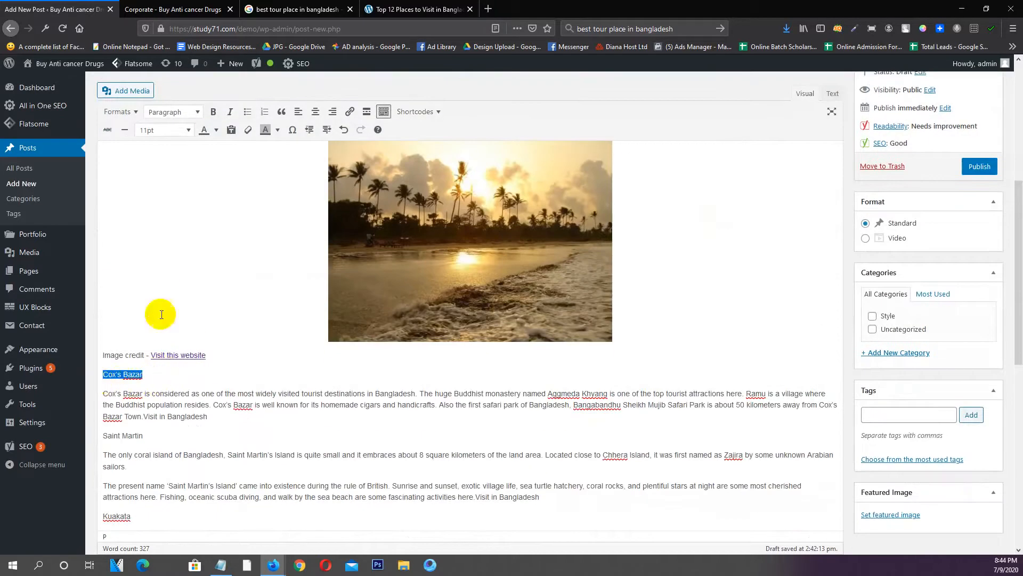
{"action": "left_click", "coordinate": [166, 130]}
{"action": "left_click", "coordinate": [172, 111]}
{"action": "left_click", "coordinate": [181, 170]}
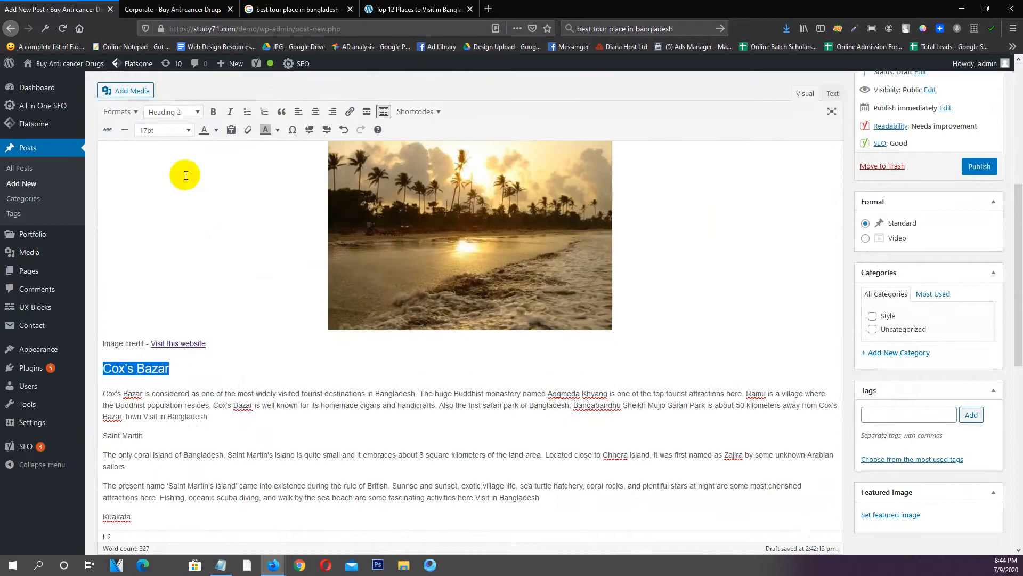
Format the "Saint Martin" section title as Heading 2
{"action": "scroll", "coordinate": [175, 352], "scroll_direction": "down", "scroll_amount": 2}
{"action": "left_click_drag", "start_coordinate": [145, 327], "coordinate": [102, 327]}
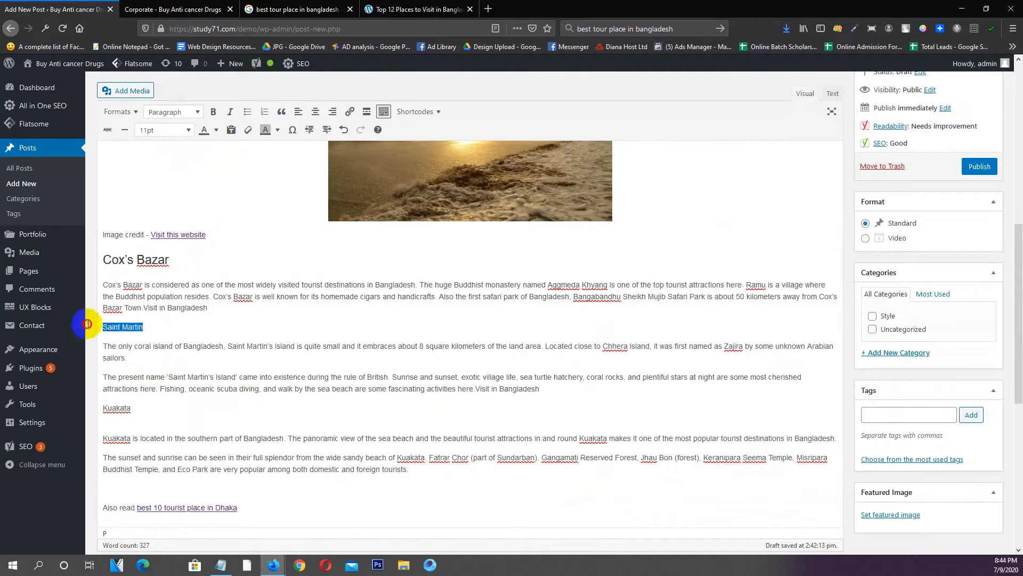
{"action": "left_click", "coordinate": [195, 112]}
{"action": "left_click", "coordinate": [207, 169]}
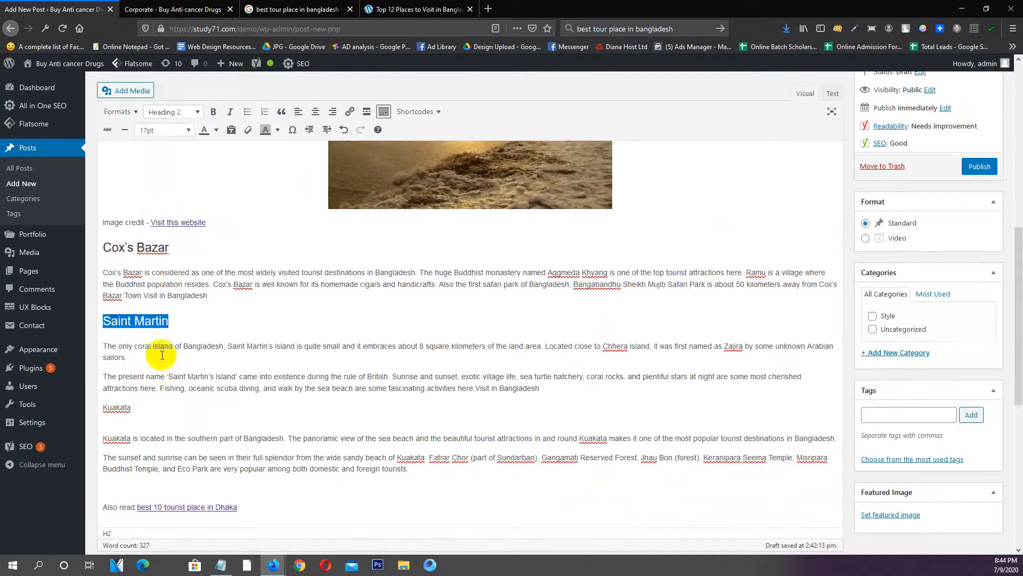
Format the "Kuakata" section title as Heading 2
{"action": "scroll", "coordinate": [160, 331], "scroll_direction": "down", "scroll_amount": 2}
{"action": "left_click_drag", "start_coordinate": [133, 298], "coordinate": [32, 283]}
{"action": "left_click", "coordinate": [167, 303]}
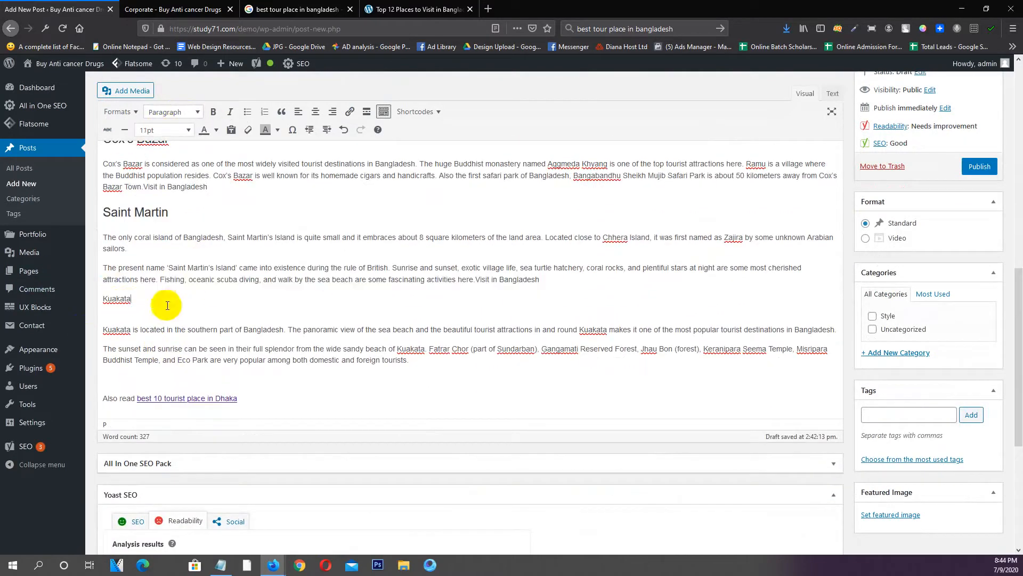
{"action": "left_click", "coordinate": [156, 111]}
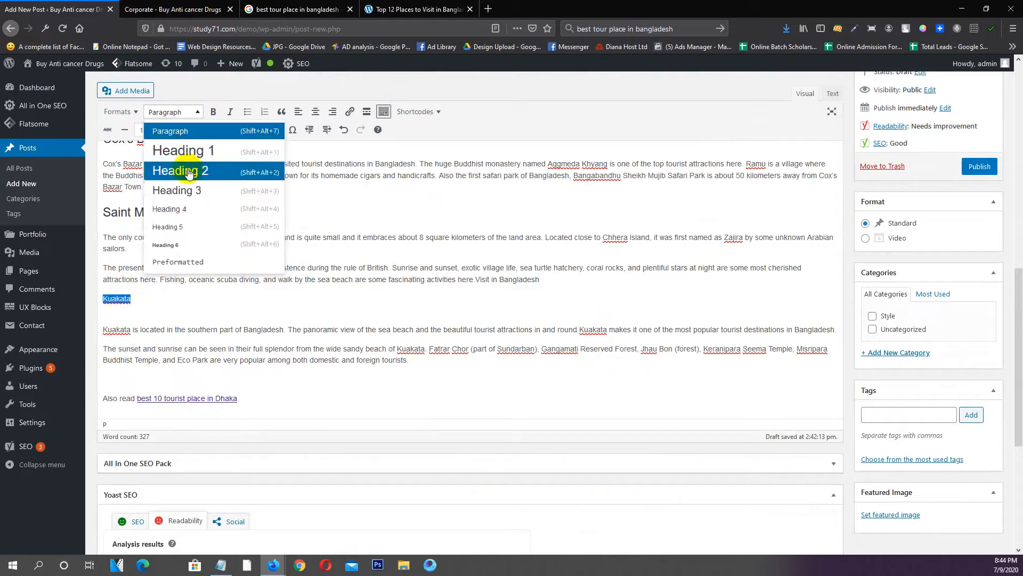
{"action": "left_click", "coordinate": [184, 168]}
Check the updated Yoast readability analysis for subheadings, reading ease and transition words against the post's sections
{"action": "scroll", "coordinate": [264, 307], "scroll_direction": "down", "scroll_amount": 5}
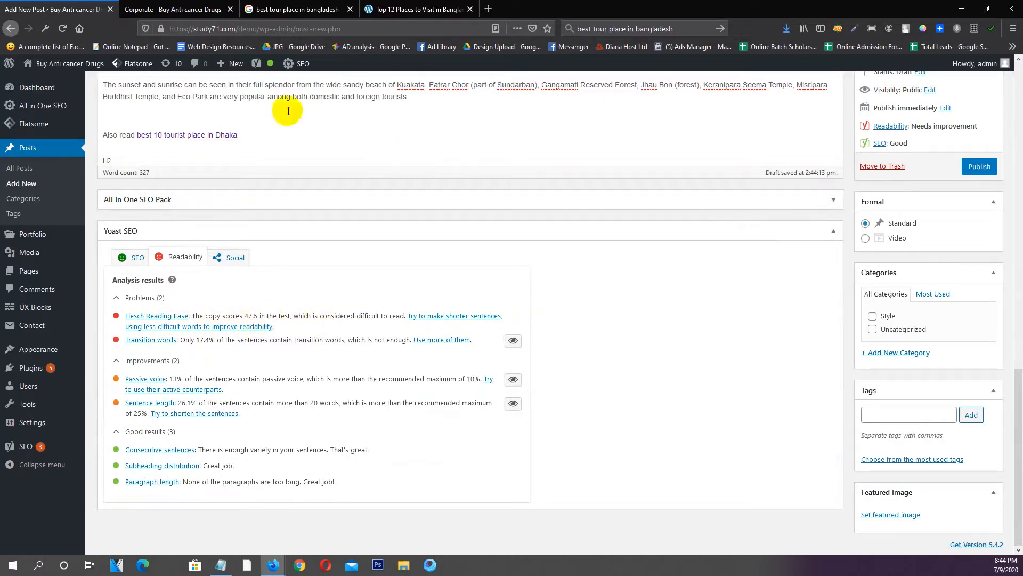
{"action": "scroll", "coordinate": [320, 213], "scroll_direction": "up", "scroll_amount": 4}
{"action": "left_click_drag", "start_coordinate": [346, 325], "coordinate": [175, 131]}
{"action": "scroll", "coordinate": [230, 236], "scroll_direction": "up", "scroll_amount": 4}
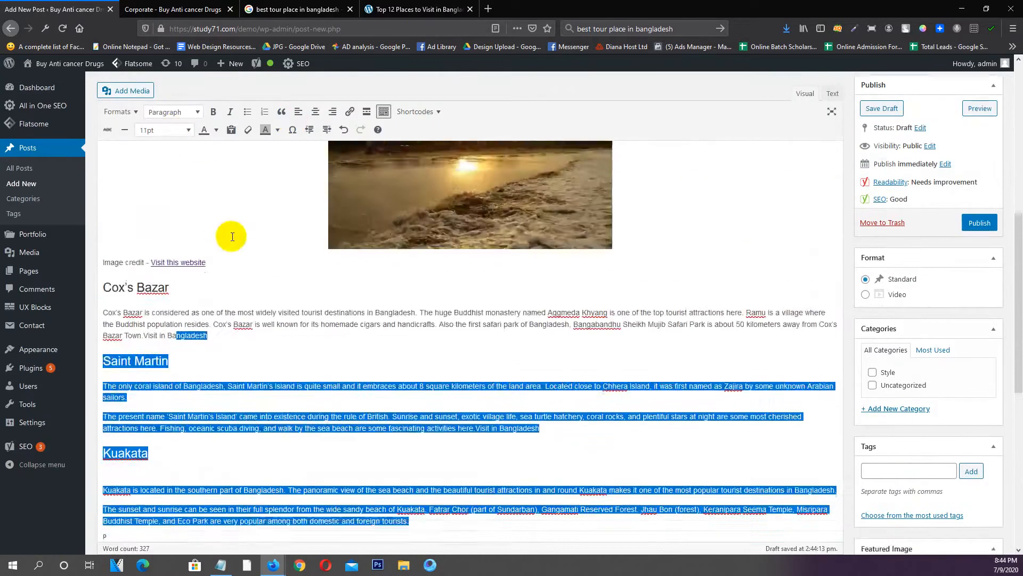
{"action": "scroll", "coordinate": [230, 235], "scroll_direction": "down", "scroll_amount": 7}
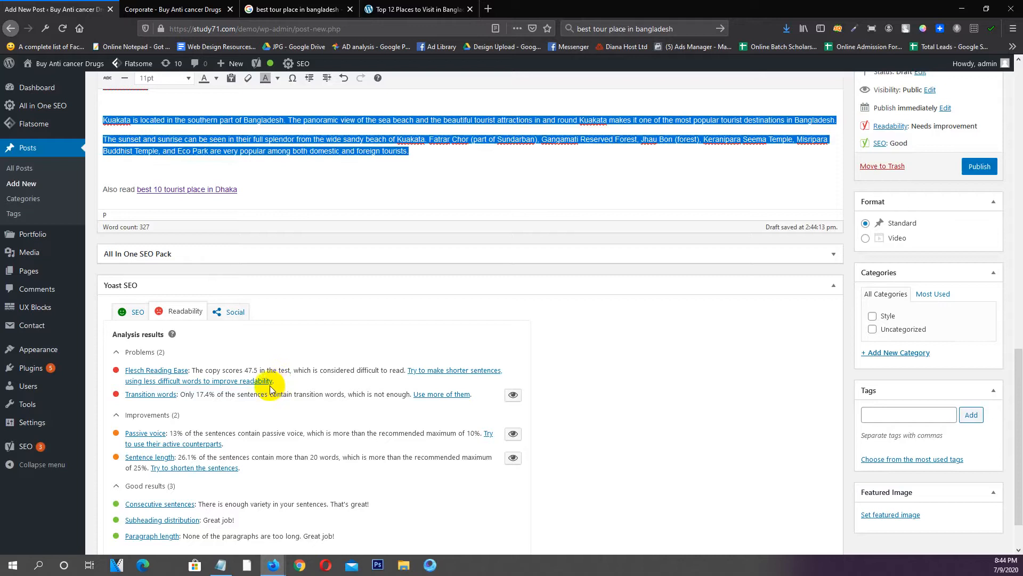
{"action": "scroll", "coordinate": [149, 299], "scroll_direction": "down", "scroll_amount": 2}
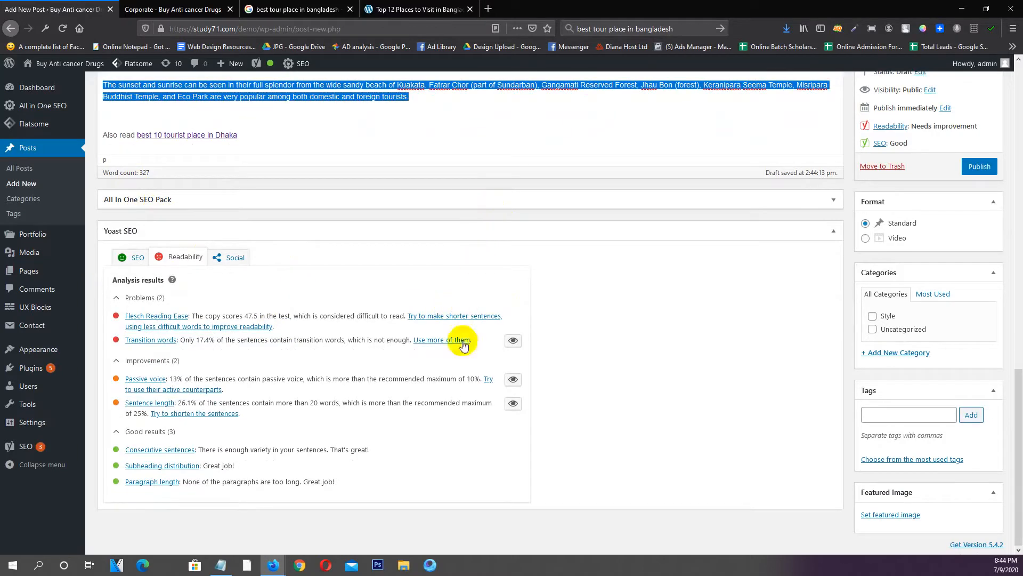
Compare the Yoast SEO and readability analyses, and review the post content, focus keyphrase and Google preview
{"action": "scroll", "coordinate": [126, 331], "scroll_direction": "up", "scroll_amount": 2}
{"action": "left_click", "coordinate": [131, 311]}
{"action": "left_click", "coordinate": [179, 314]}
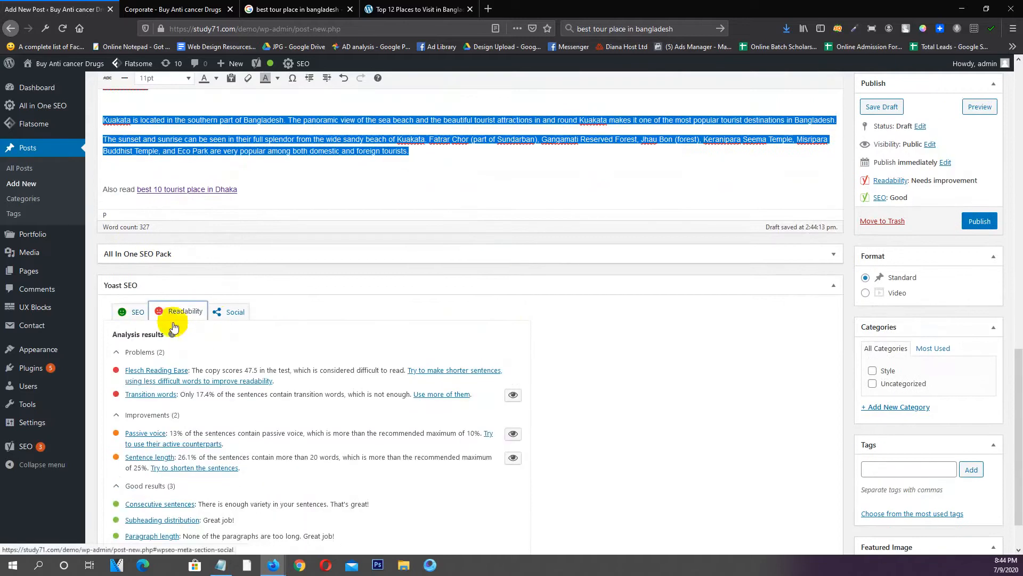
{"action": "scroll", "coordinate": [216, 329], "scroll_direction": "down", "scroll_amount": 2}
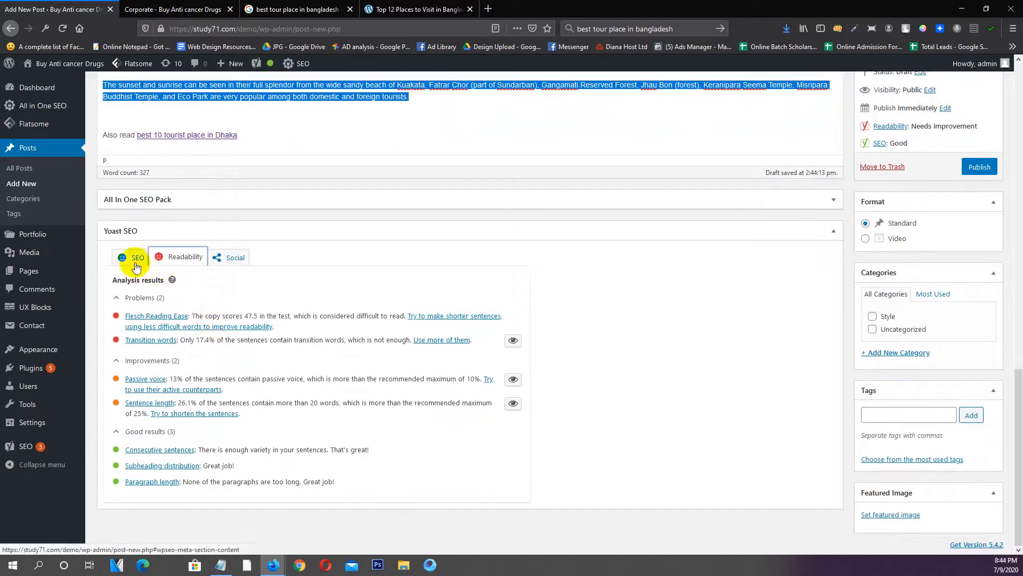
{"action": "left_click", "coordinate": [130, 257]}
{"action": "scroll", "coordinate": [693, 309], "scroll_direction": "up", "scroll_amount": 10}
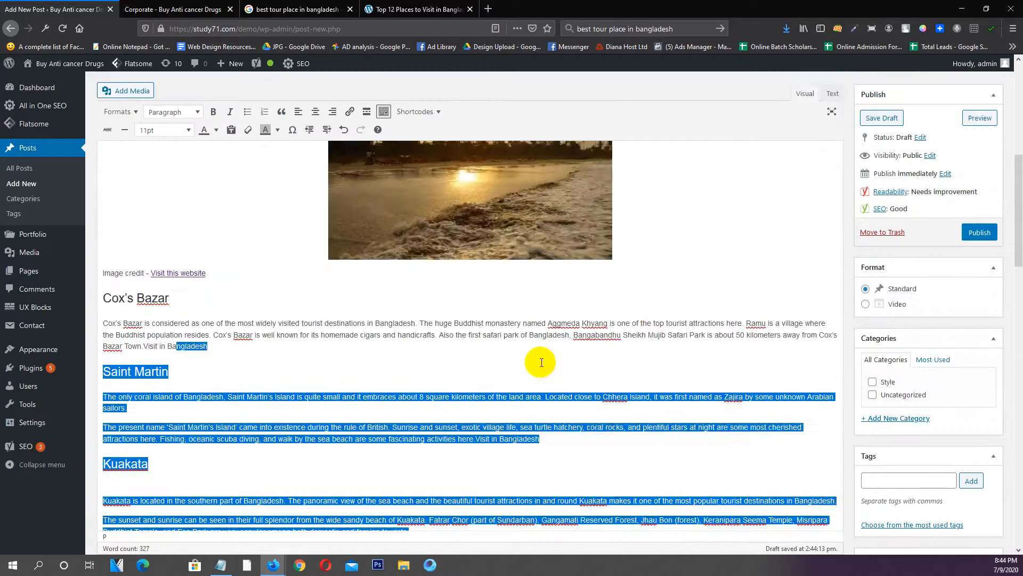
{"action": "left_click", "coordinate": [540, 358]}
{"action": "scroll", "coordinate": [338, 376], "scroll_direction": "down", "scroll_amount": 5}
{"action": "scroll", "coordinate": [338, 377], "scroll_direction": "up", "scroll_amount": 11}
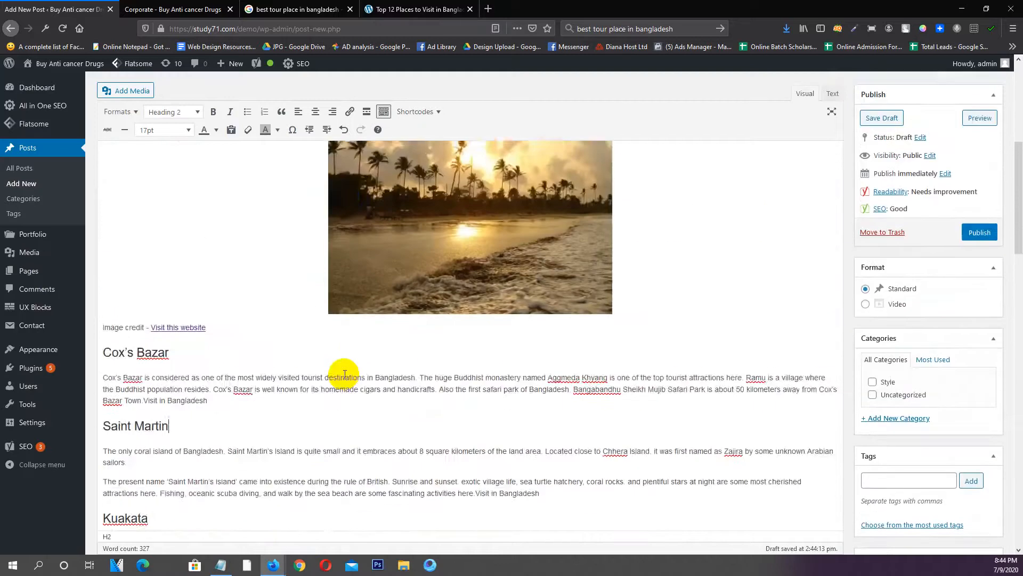
{"action": "scroll", "coordinate": [344, 377], "scroll_direction": "down", "scroll_amount": 15}
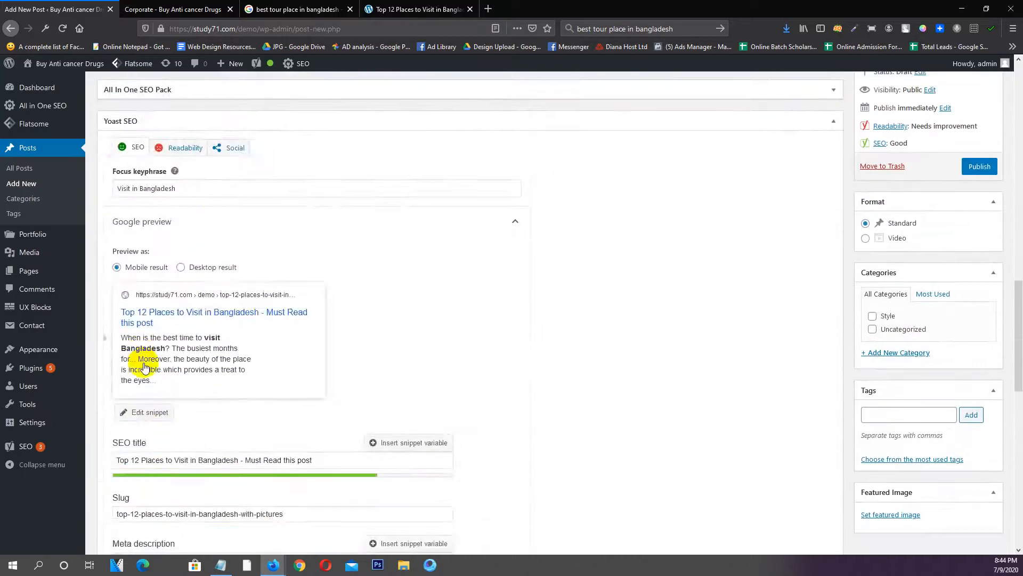
{"action": "scroll", "coordinate": [167, 360], "scroll_direction": "up", "scroll_amount": 8}
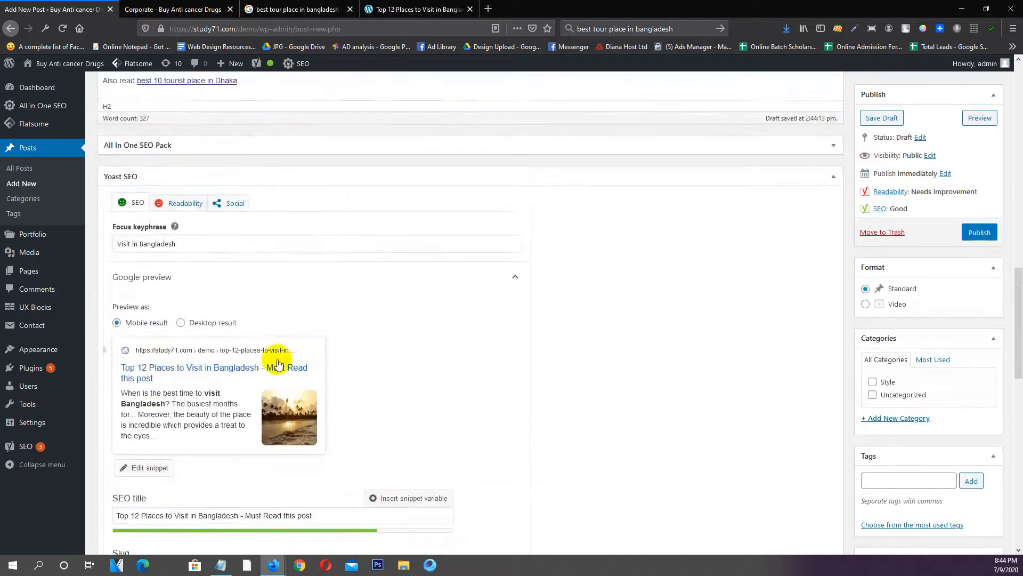
Finish the open permalink edit and publish the "Top 12 Places to Visit in Bangladesh - Must Read this post" post
{"action": "scroll", "coordinate": [661, 363], "scroll_direction": "up", "scroll_amount": 10}
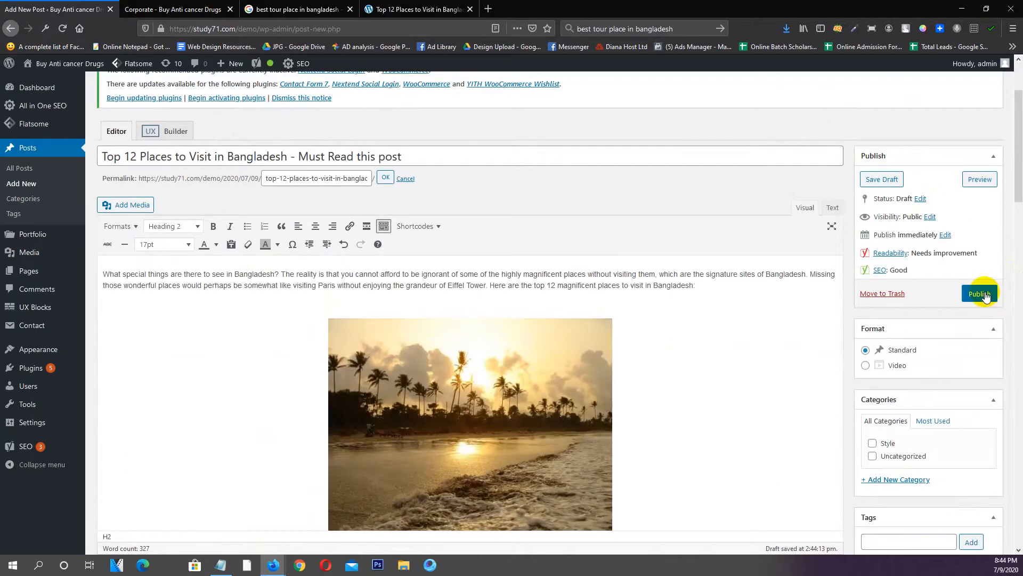
{"action": "left_click", "coordinate": [386, 178]}
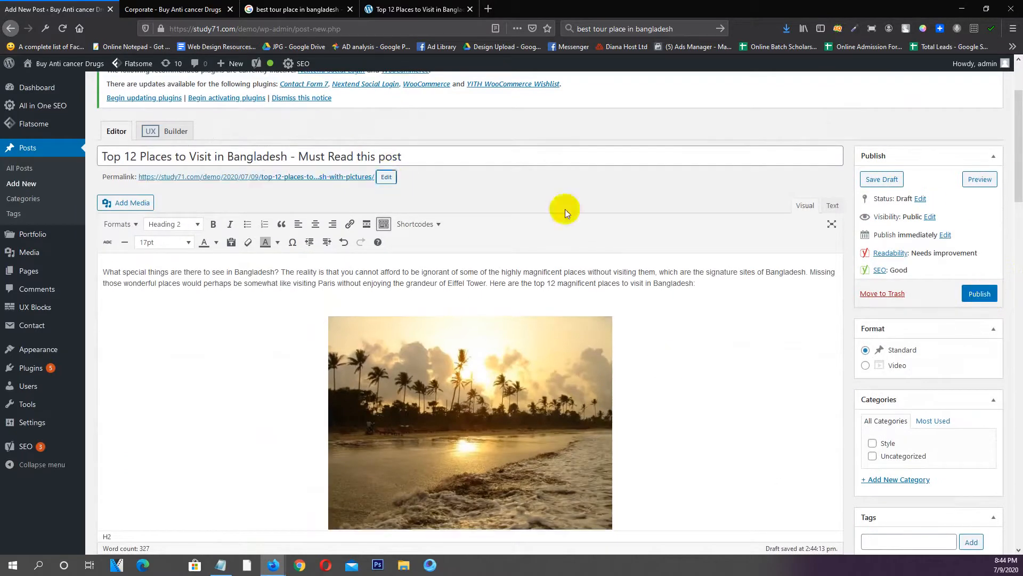
{"action": "left_click", "coordinate": [980, 293]}
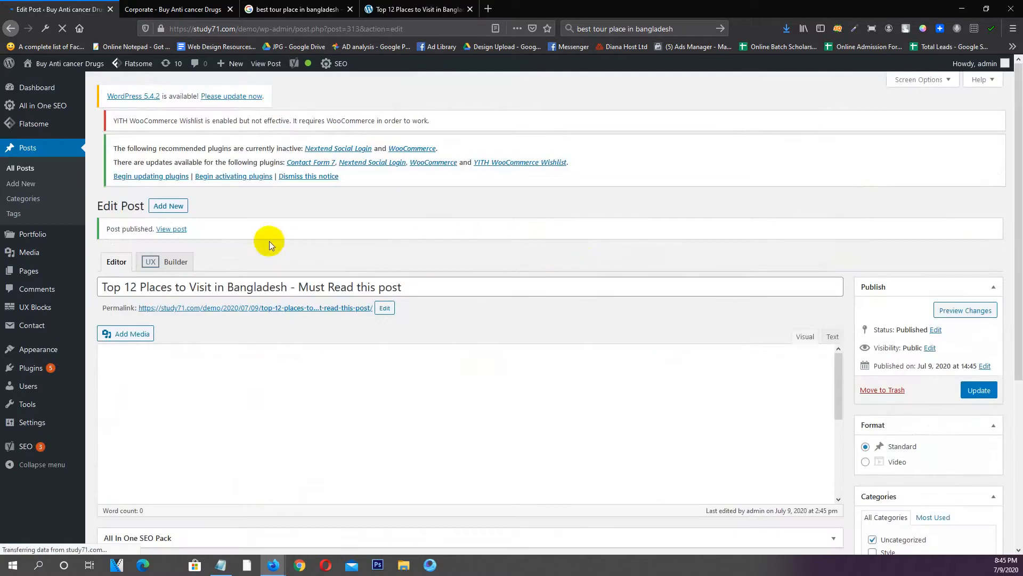
{"action": "scroll", "coordinate": [498, 149], "scroll_direction": "down", "scroll_amount": 2}
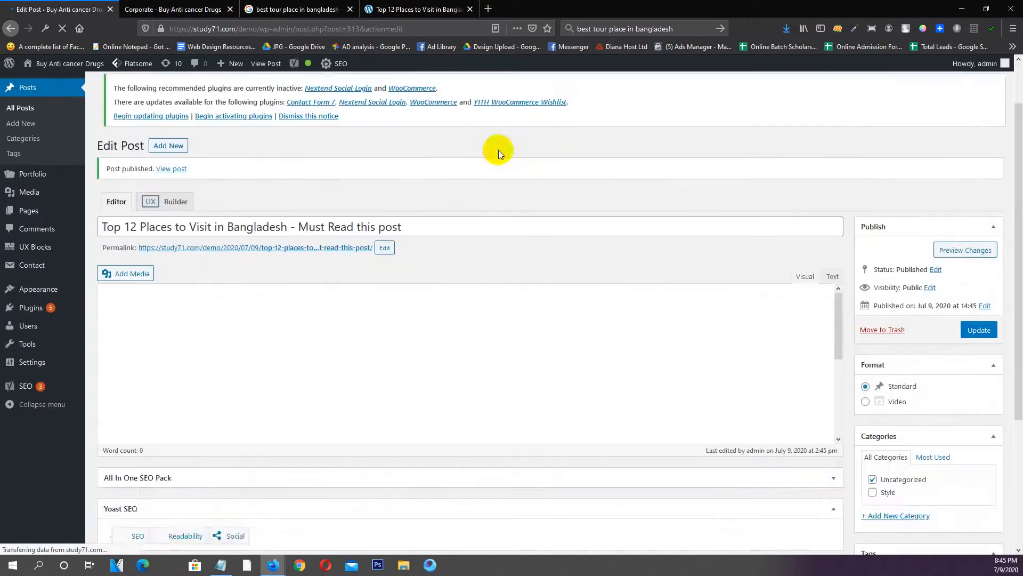
{"action": "scroll", "coordinate": [481, 151], "scroll_direction": "up", "scroll_amount": 2}
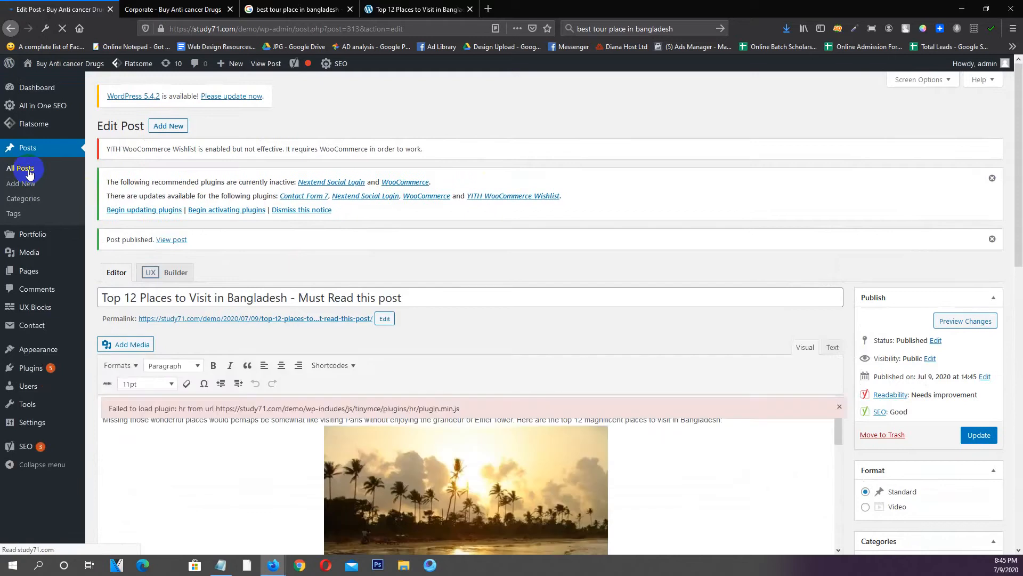
Open the list of all posts and look over their SEO and readability ratings
{"action": "left_click", "coordinate": [25, 168]}
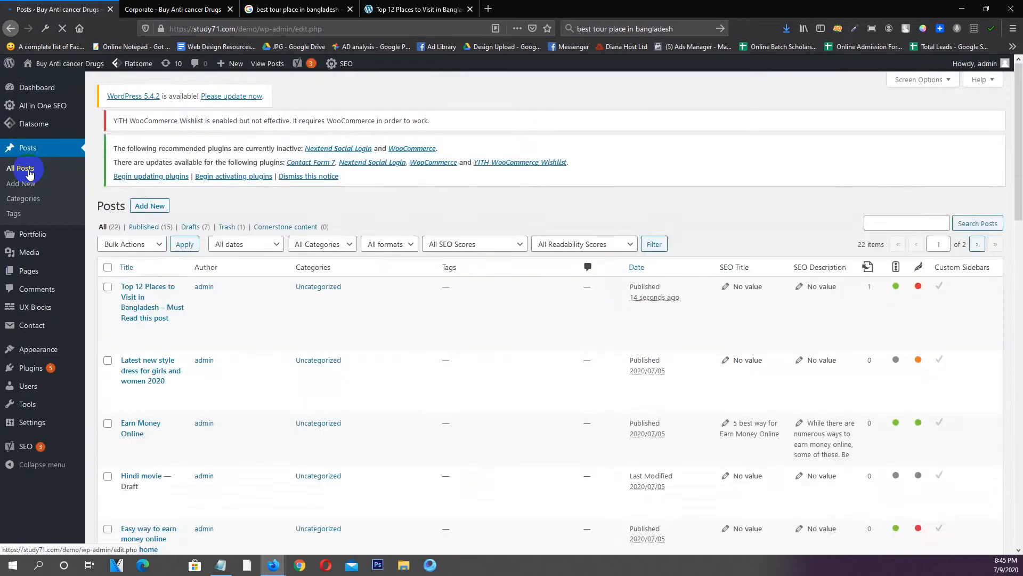
{"action": "scroll", "coordinate": [454, 229], "scroll_direction": "down", "scroll_amount": 10}
{"action": "scroll", "coordinate": [419, 281], "scroll_direction": "up", "scroll_amount": 10}
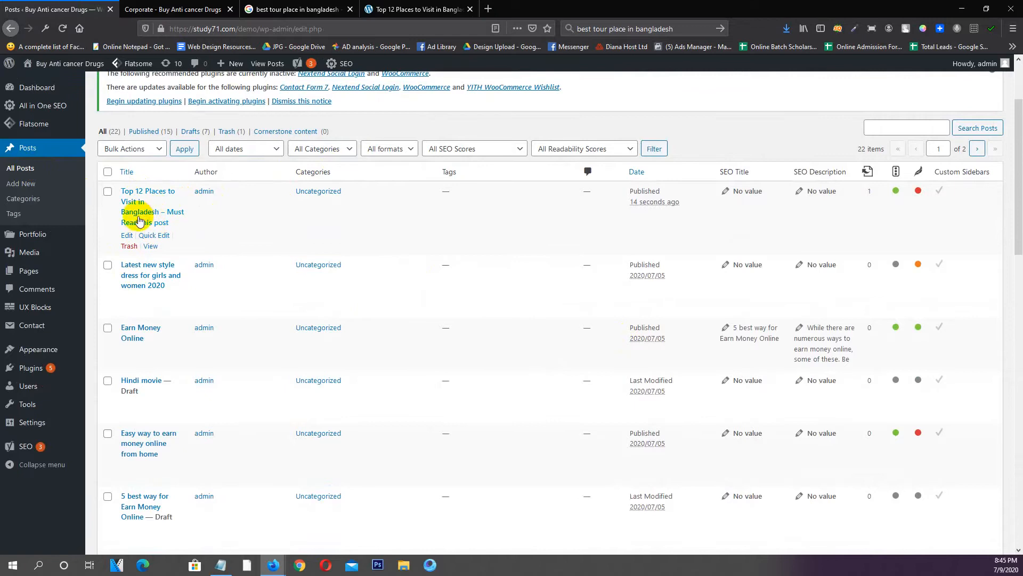
View the published Bangladesh post on the live site and review it down to the comment form
{"action": "left_click", "coordinate": [150, 246]}
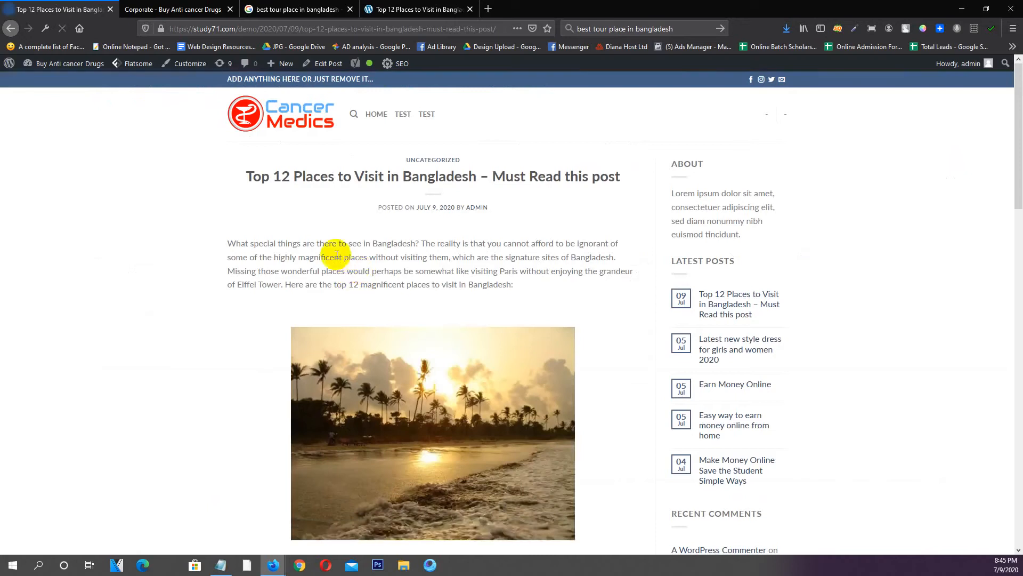
{"action": "scroll", "coordinate": [332, 246], "scroll_direction": "down", "scroll_amount": 15}
{"action": "scroll", "coordinate": [332, 246], "scroll_direction": "down", "scroll_amount": 2}
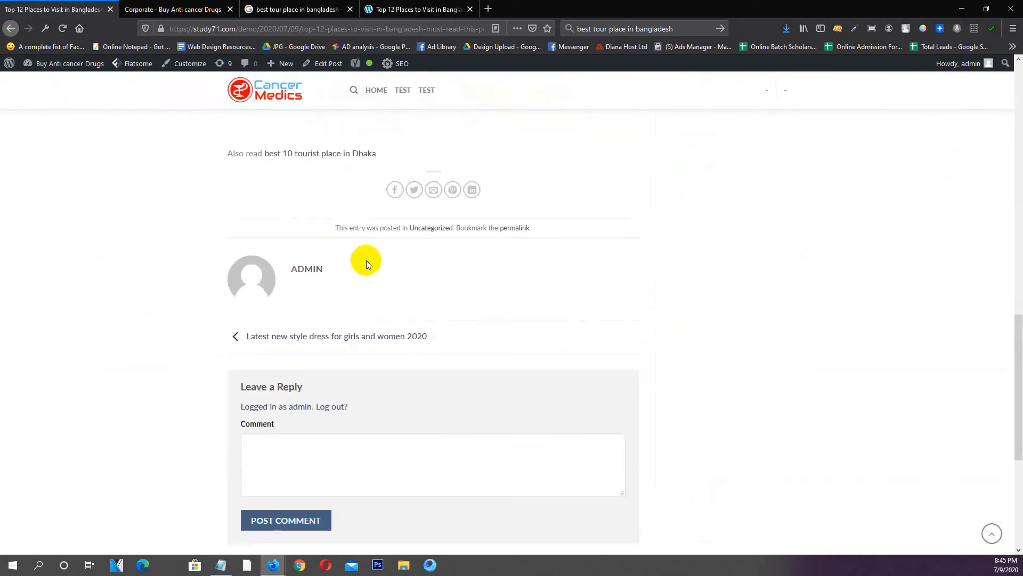
Reread the live Bangladesh post from its title and beach image through the Cox's Bazar, Saint Martin and Kuakata sections to the page footer
{"action": "scroll", "coordinate": [369, 260], "scroll_direction": "up", "scroll_amount": 12}
{"action": "scroll", "coordinate": [369, 260], "scroll_direction": "up", "scroll_amount": 3}
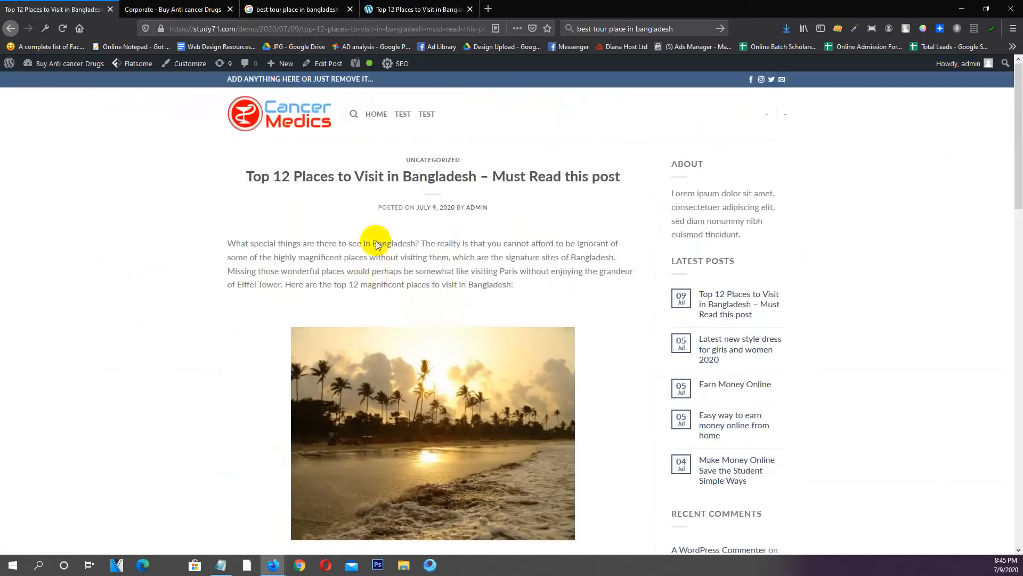
{"action": "mouse_move", "coordinate": [368, 71]}
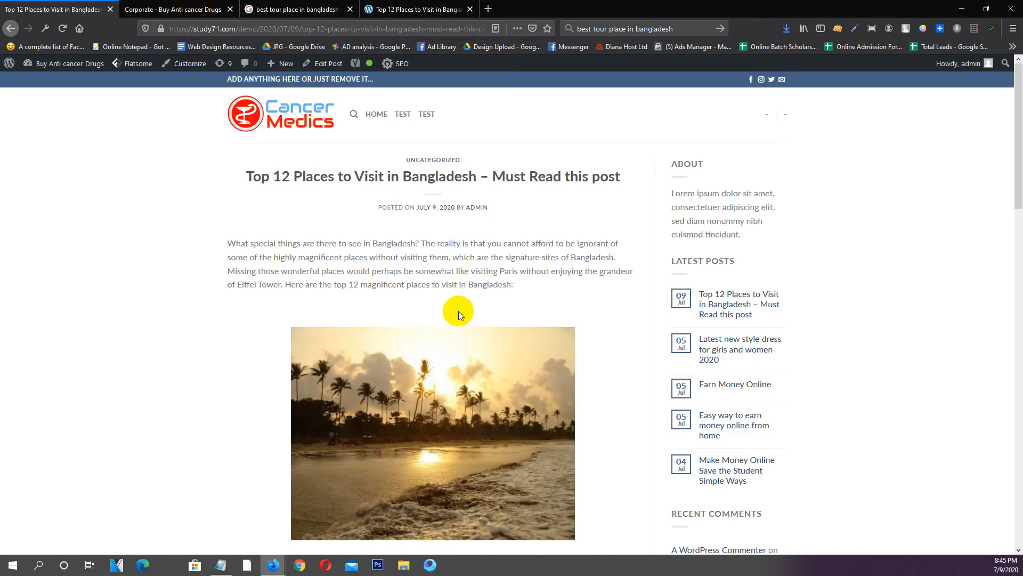
{"action": "scroll", "coordinate": [334, 256], "scroll_direction": "down", "scroll_amount": 20}
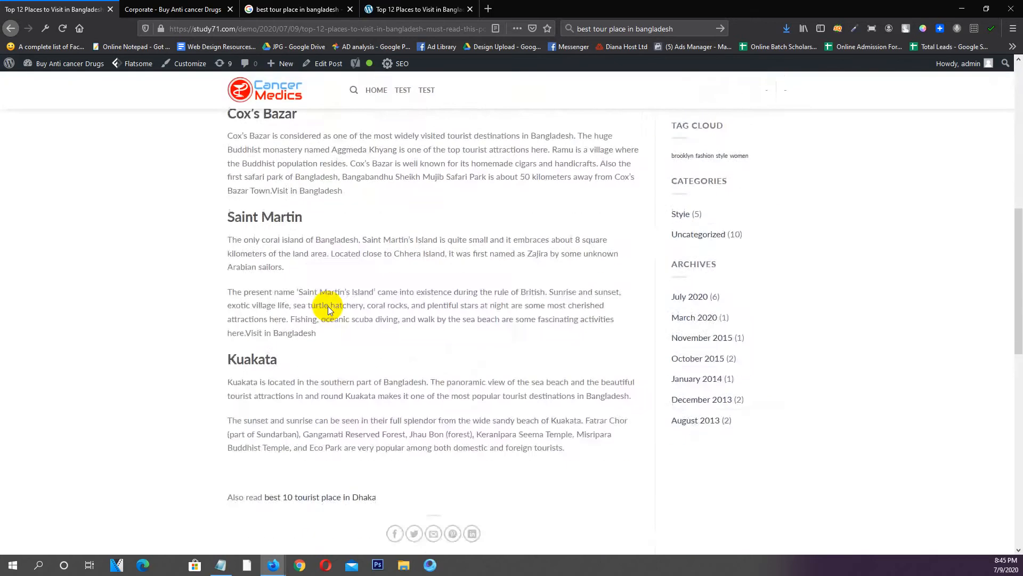
{"action": "scroll", "coordinate": [327, 306], "scroll_direction": "up", "scroll_amount": 20}
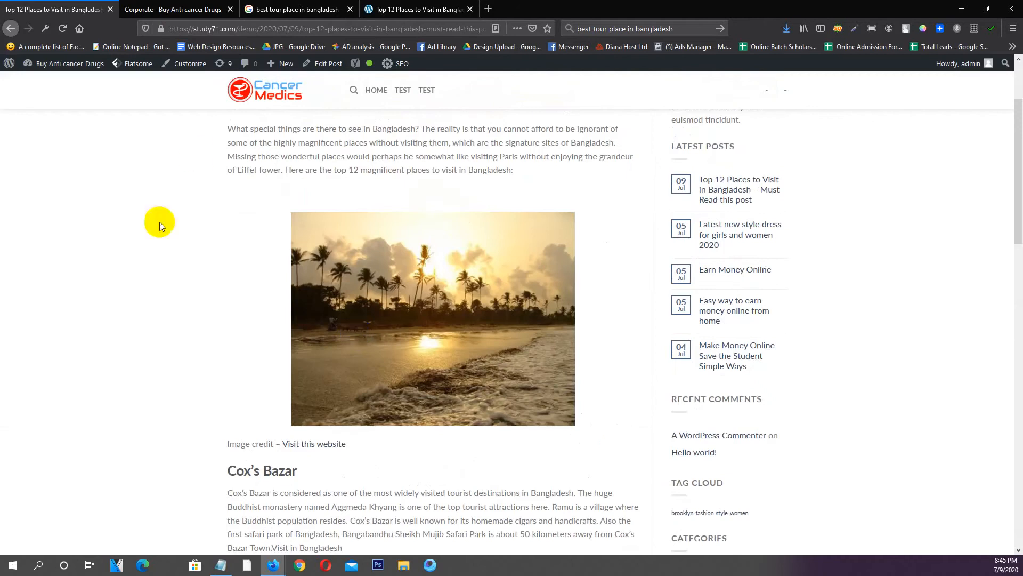
{"action": "scroll", "coordinate": [159, 222], "scroll_direction": "up", "scroll_amount": 3}
{"action": "scroll", "coordinate": [407, 300], "scroll_direction": "down", "scroll_amount": 20}
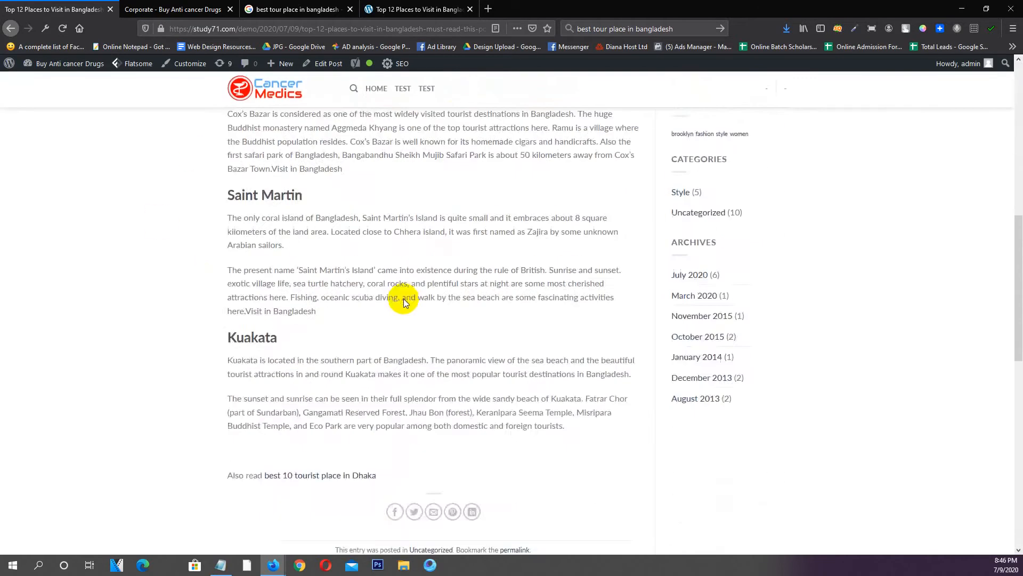
{"action": "scroll", "coordinate": [328, 305], "scroll_direction": "down", "scroll_amount": 1}
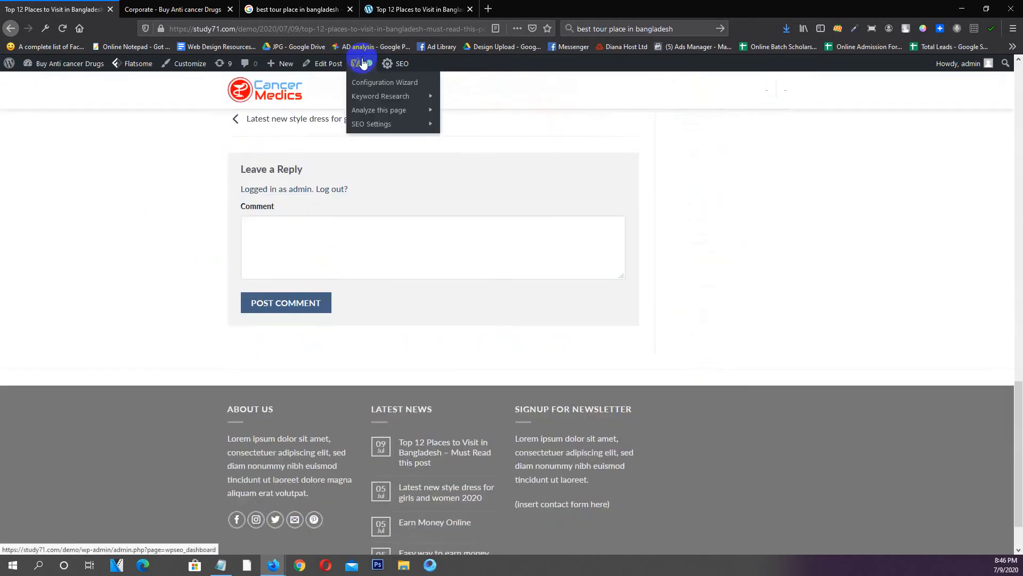